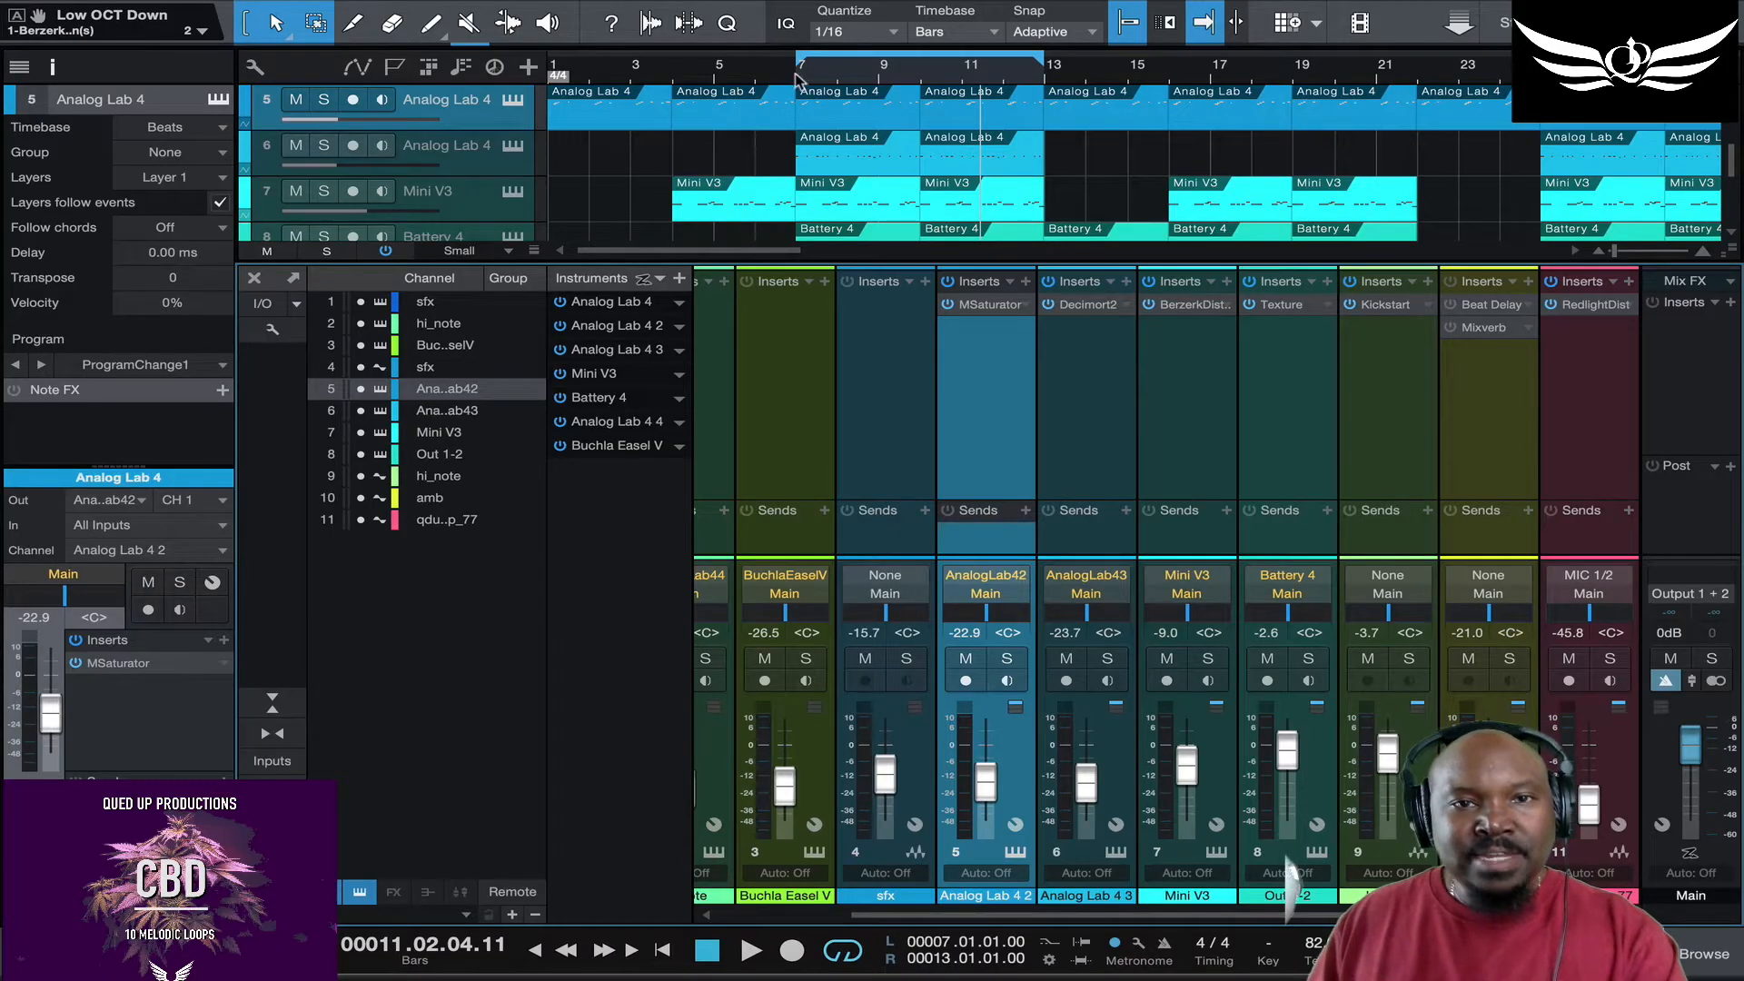
# Step: Return the playhead to bar 7 and bypass the inserts on channels 5 through 11 together
pyautogui.click(799, 73)
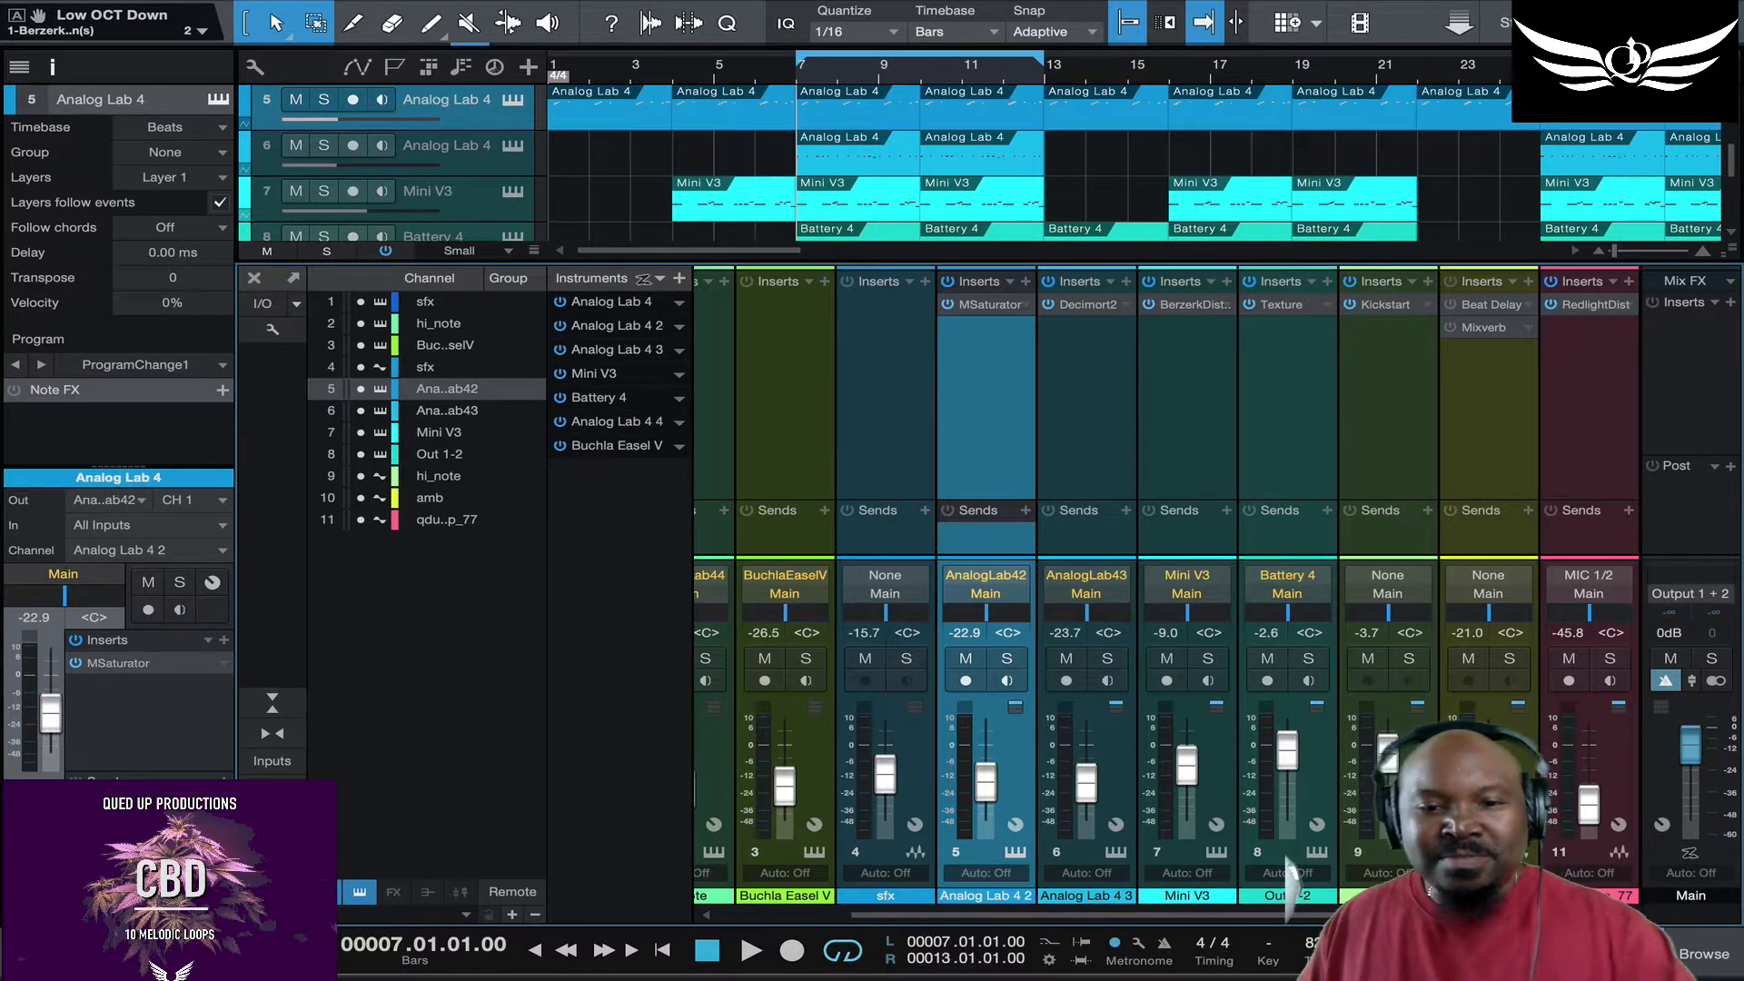
pyautogui.keyDown('shift'); pyautogui.click(1602, 770); pyautogui.keyUp('shift')
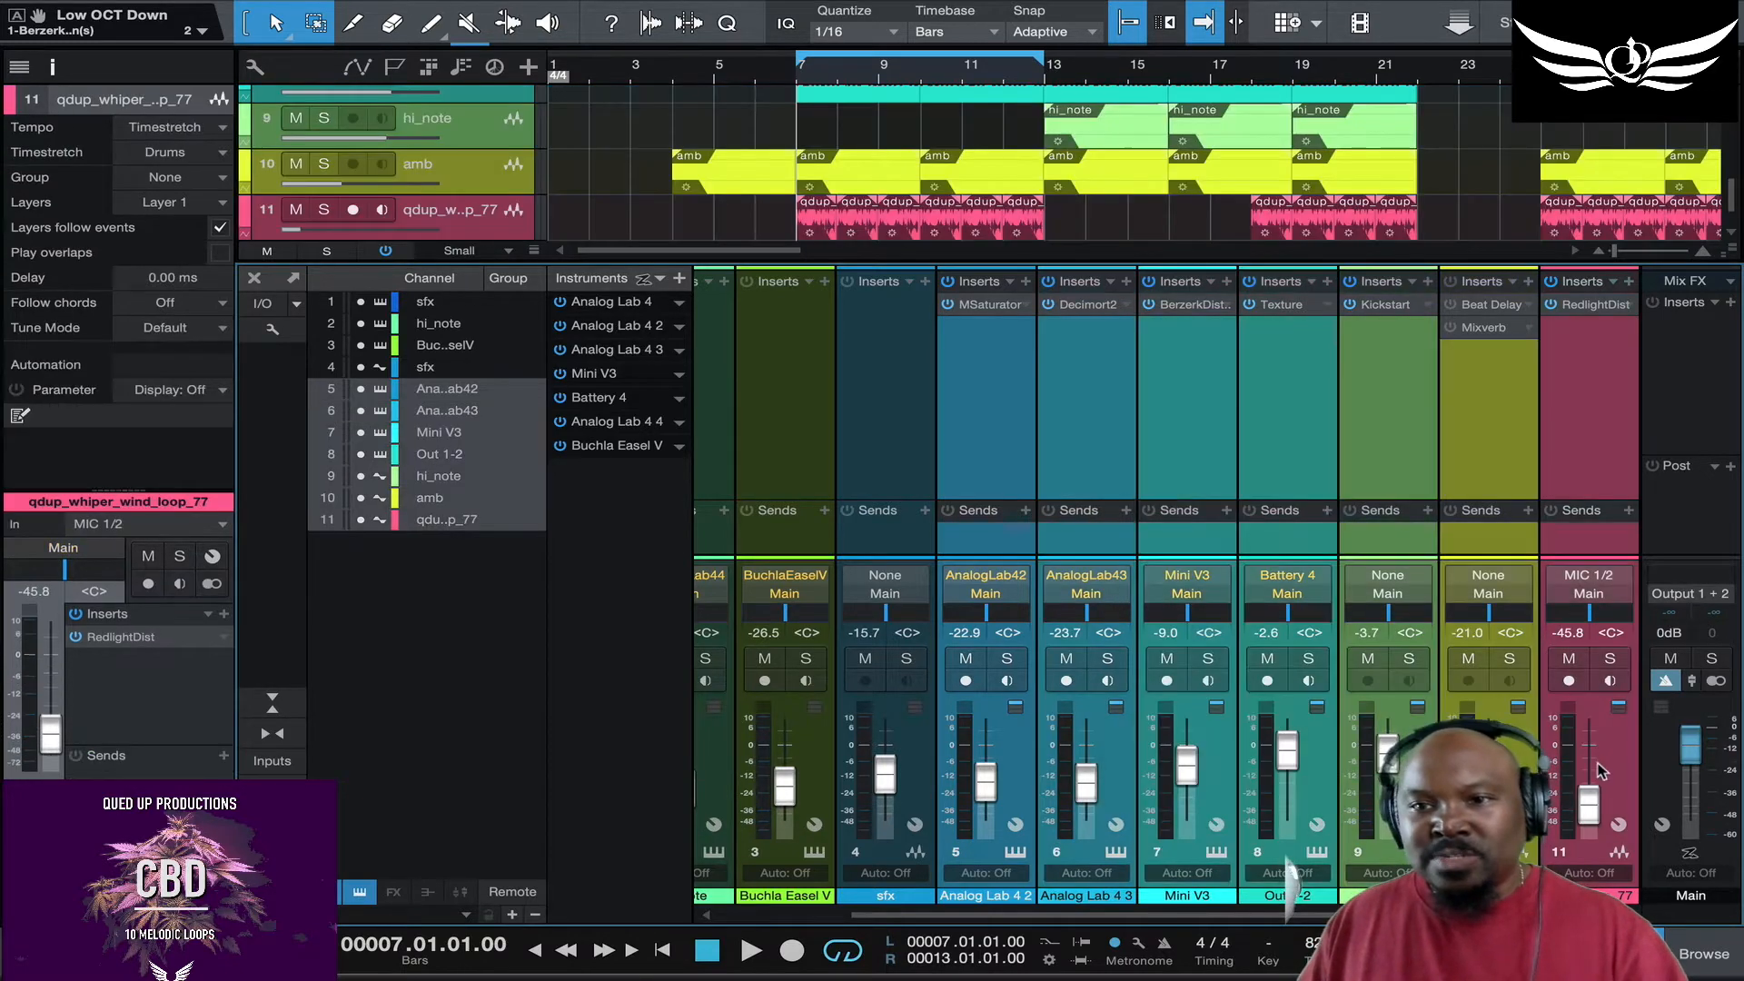
pyautogui.click(947, 280)
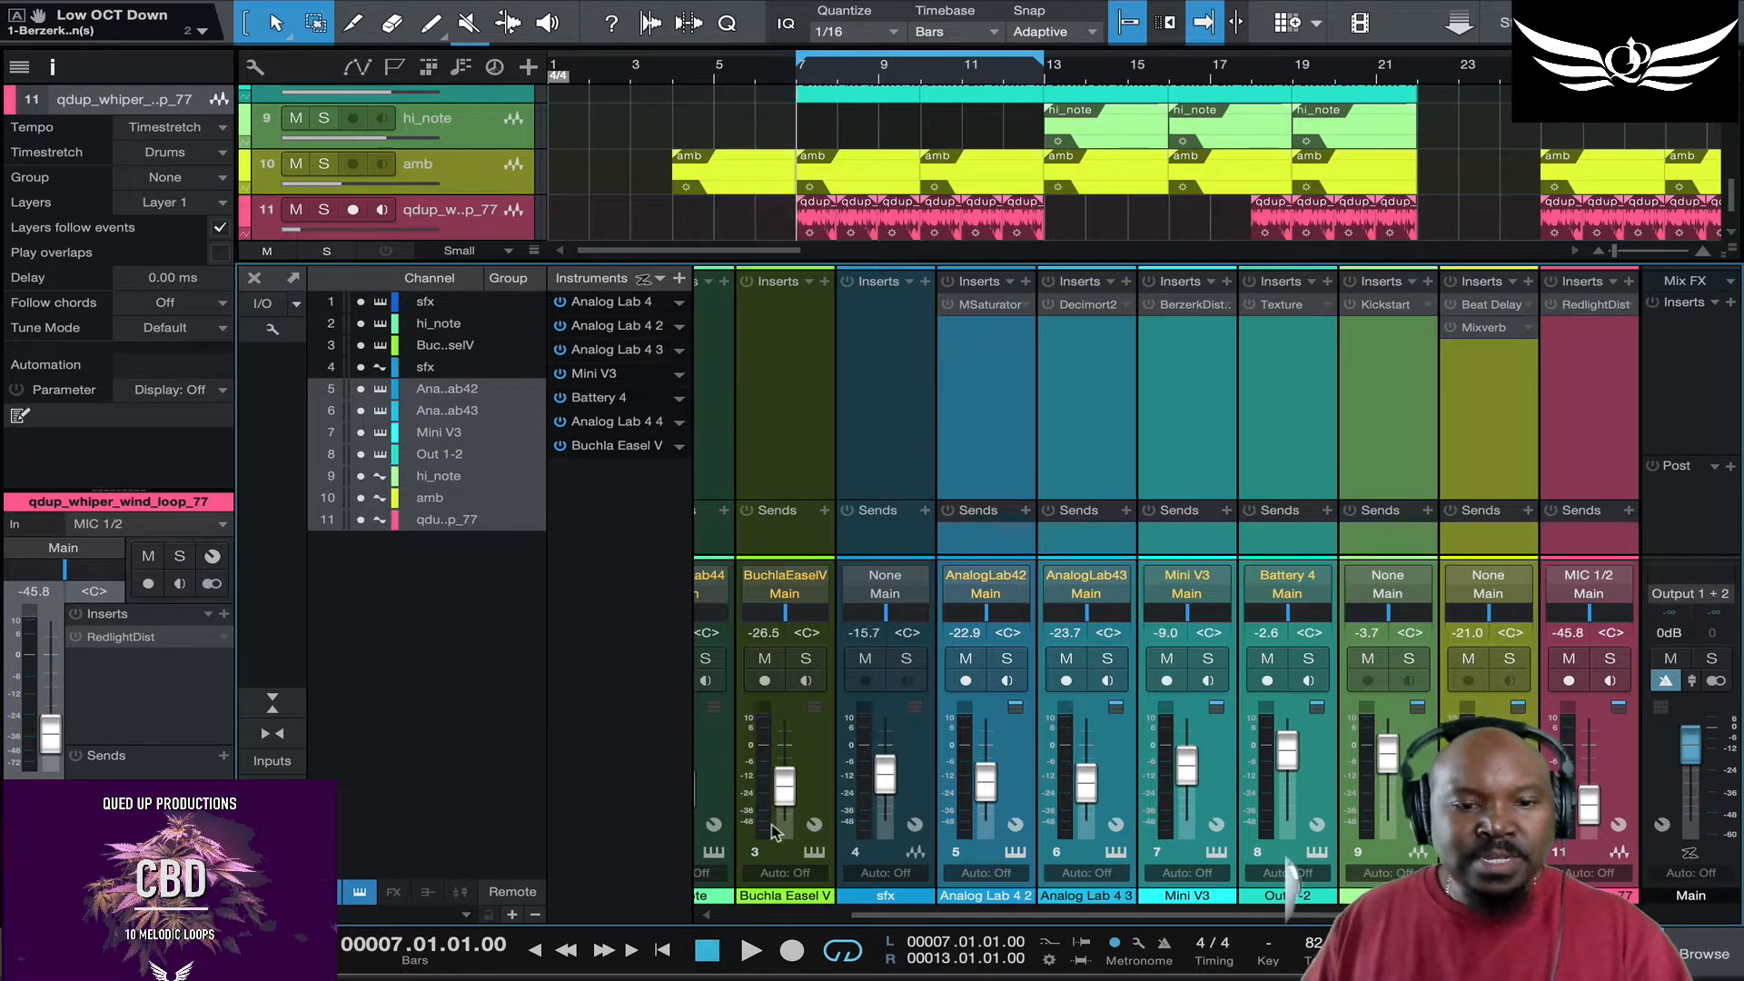
# Step: Play the loop from bar 7 without the insert effects, checking the track arrangement above the mixer, and stop playback
pyautogui.click(747, 951)
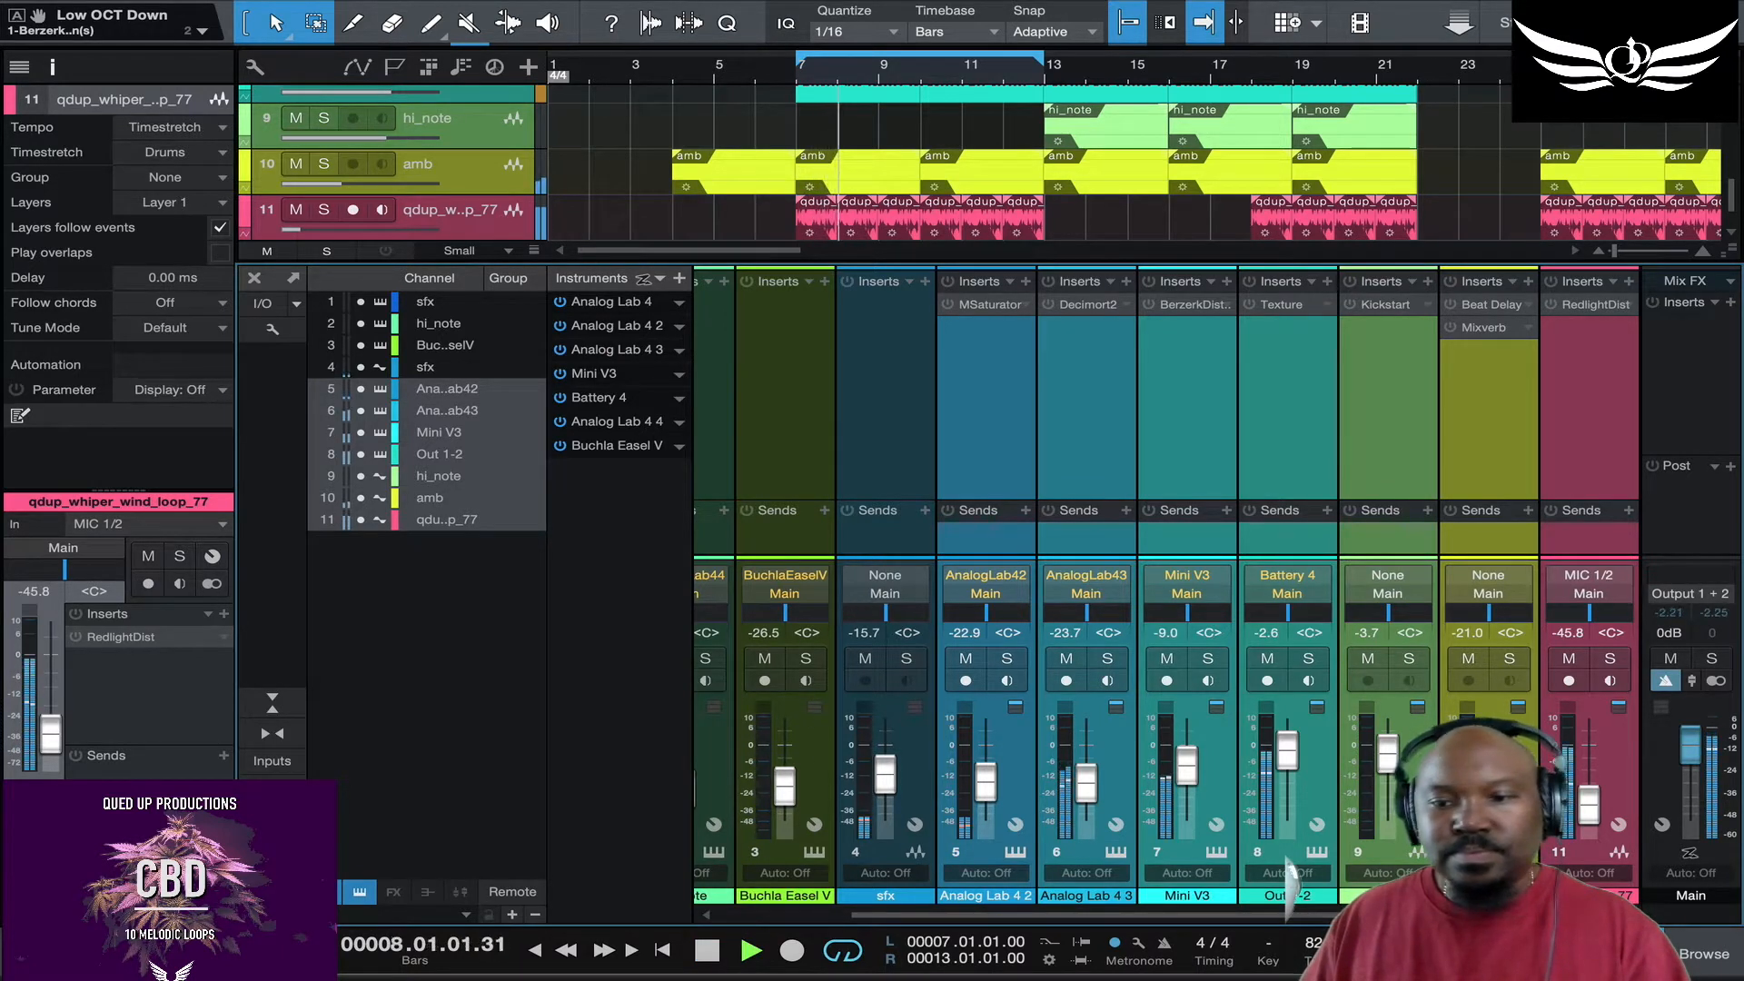
pyautogui.moveTo(1211, 266); pyautogui.dragTo(1206, 423)
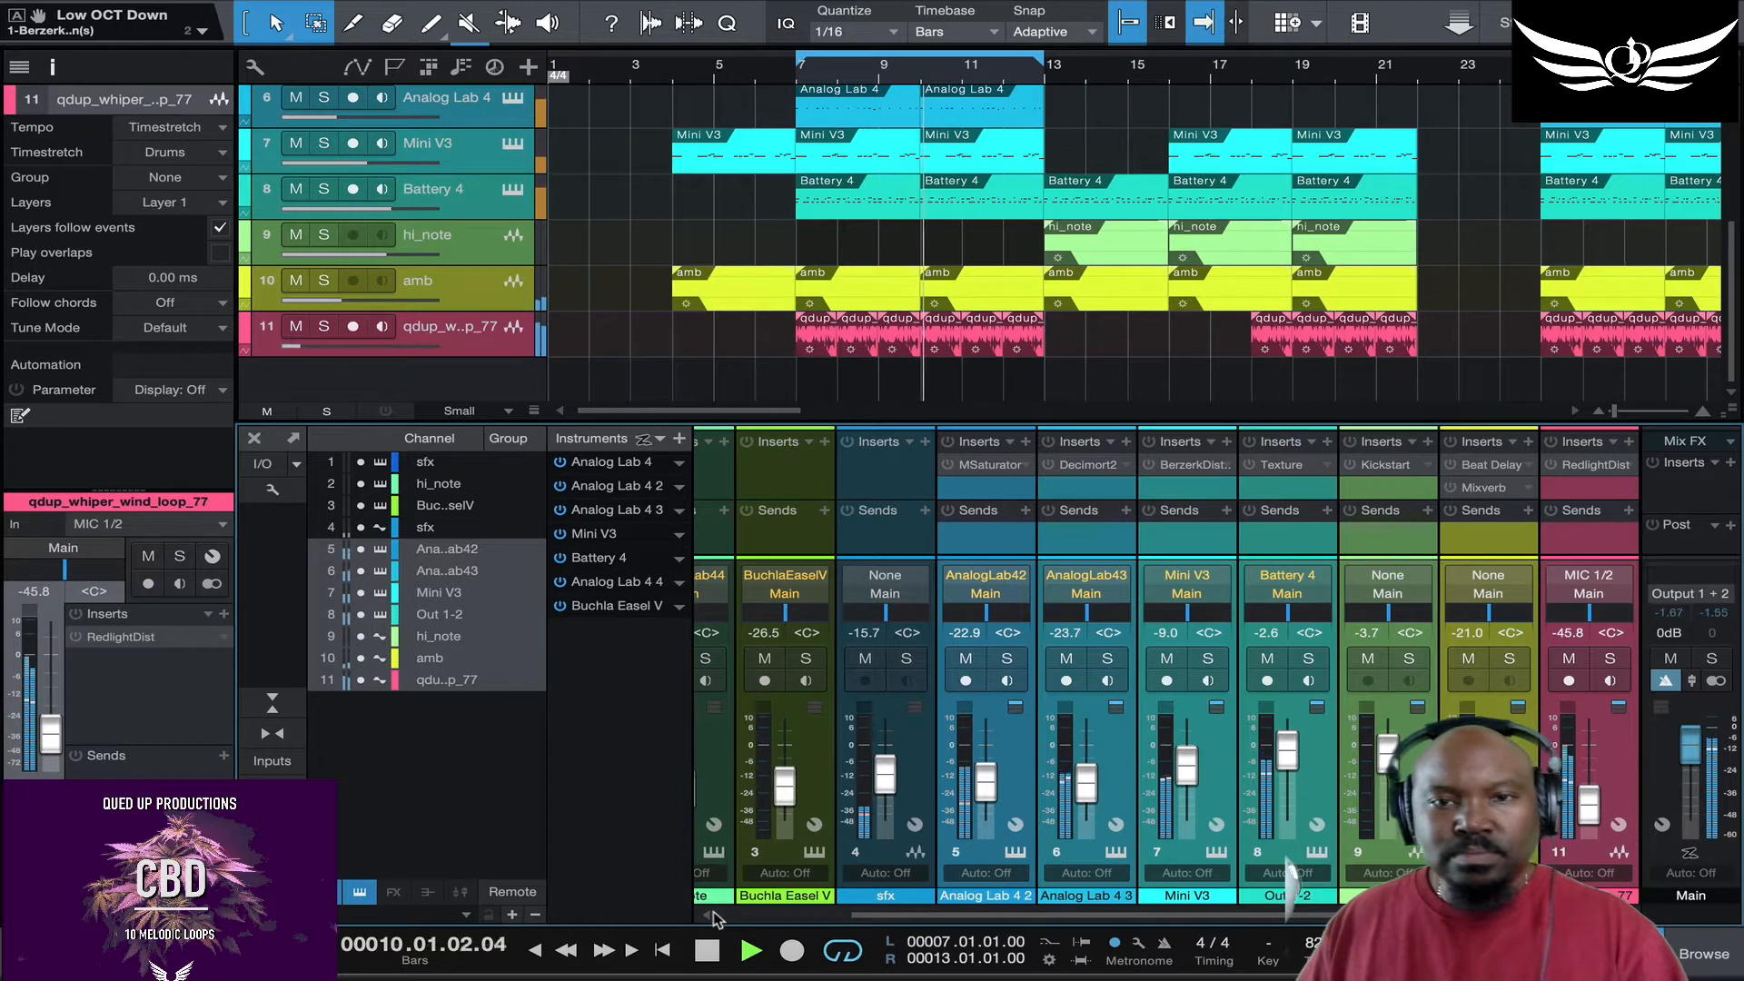
pyautogui.click(707, 950)
pyautogui.moveTo(1179, 423); pyautogui.dragTo(1180, 288)
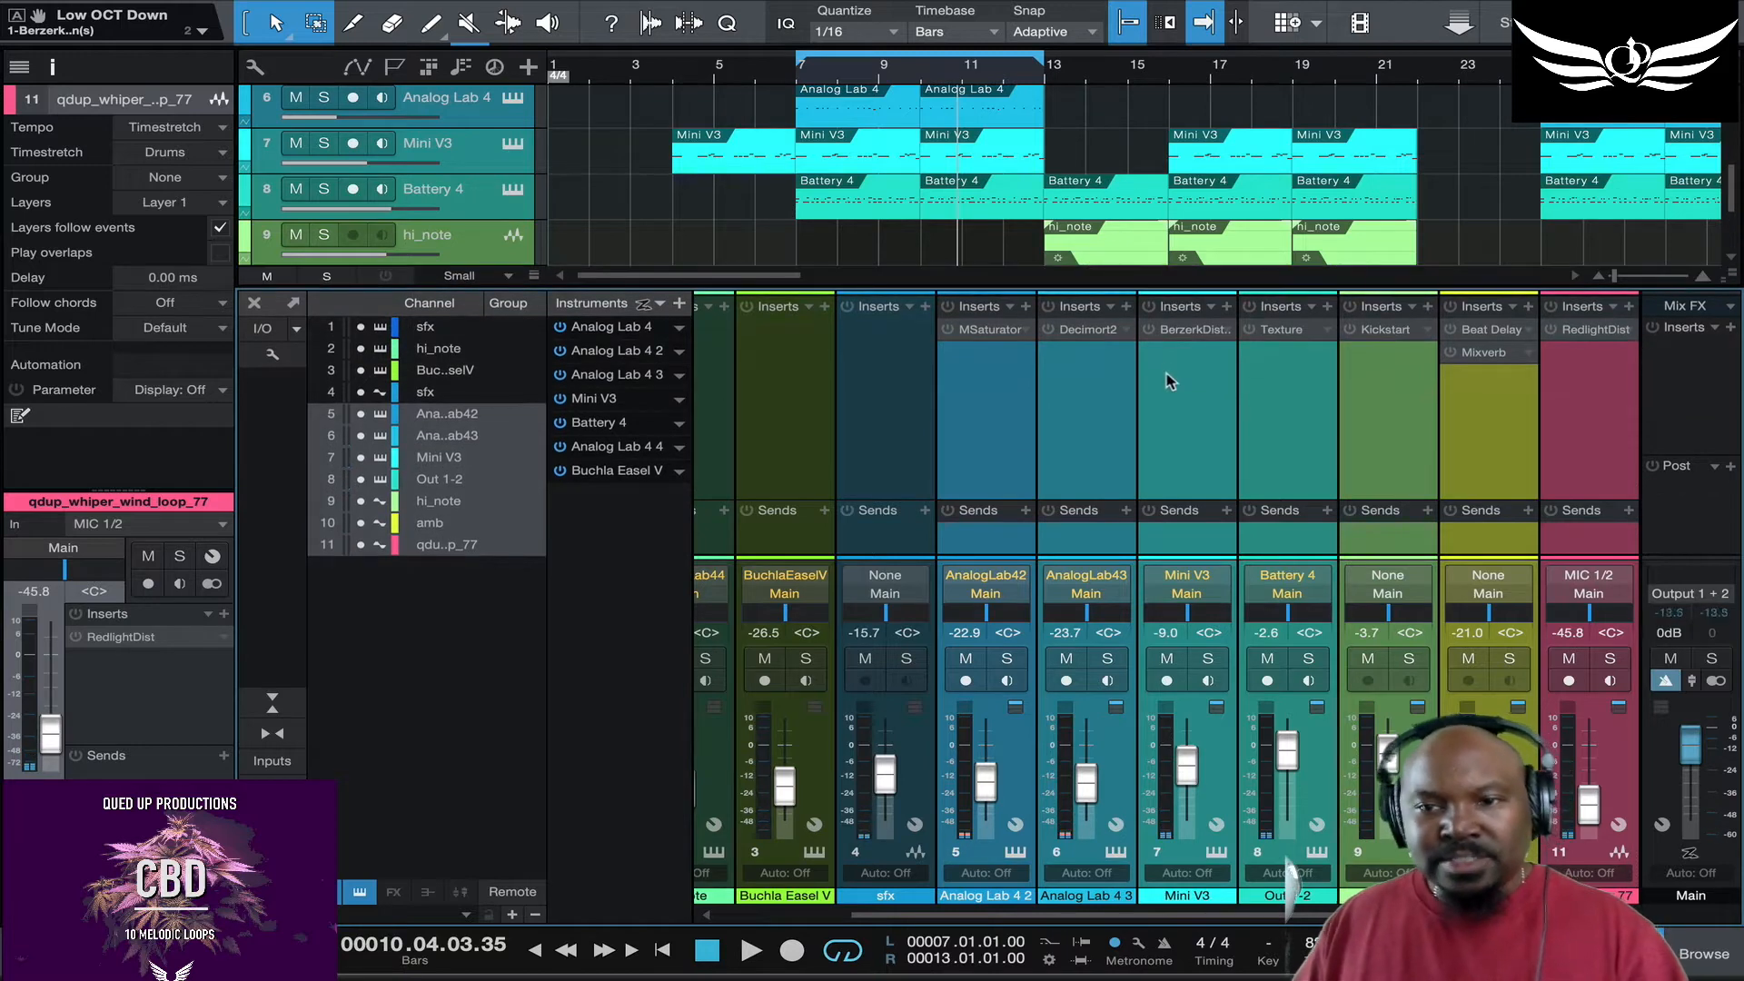
# Step: Open MSaturator on Analog Lab 4 2 and Decimort2 on Analog Lab 4 3, arranging their windows clear of the mixer inserts
pyautogui.click(1115, 392)
pyautogui.click(1578, 429)
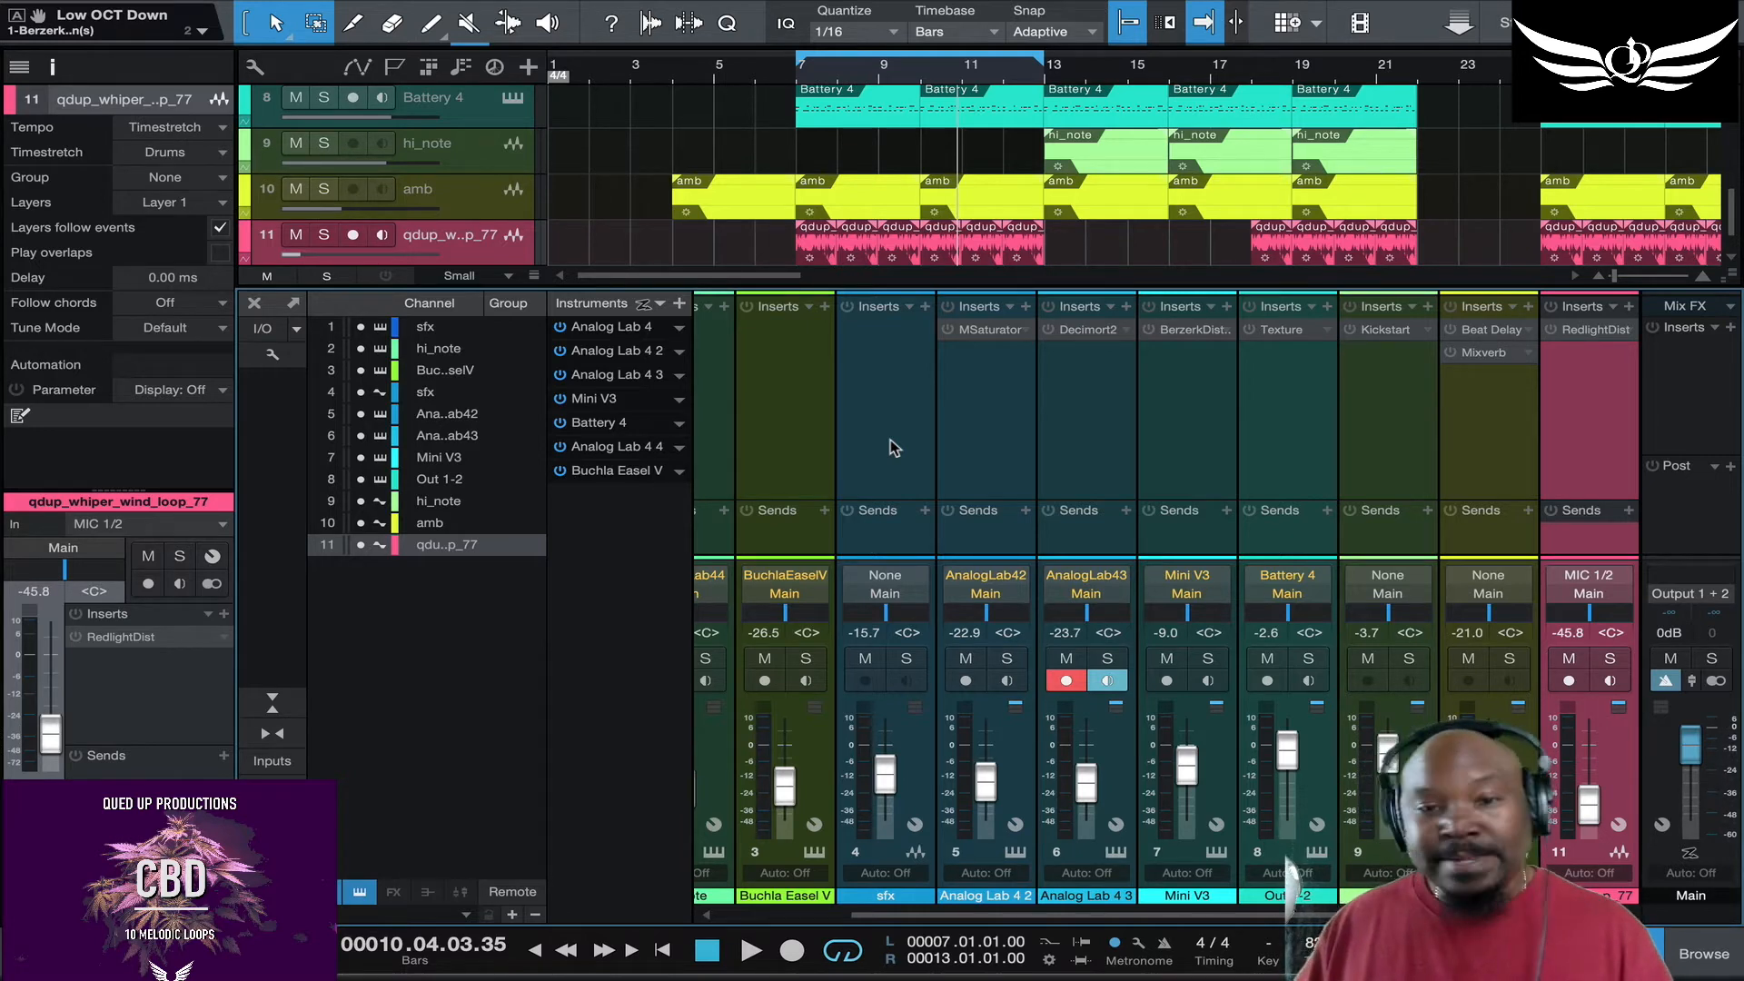
pyautogui.click(994, 330)
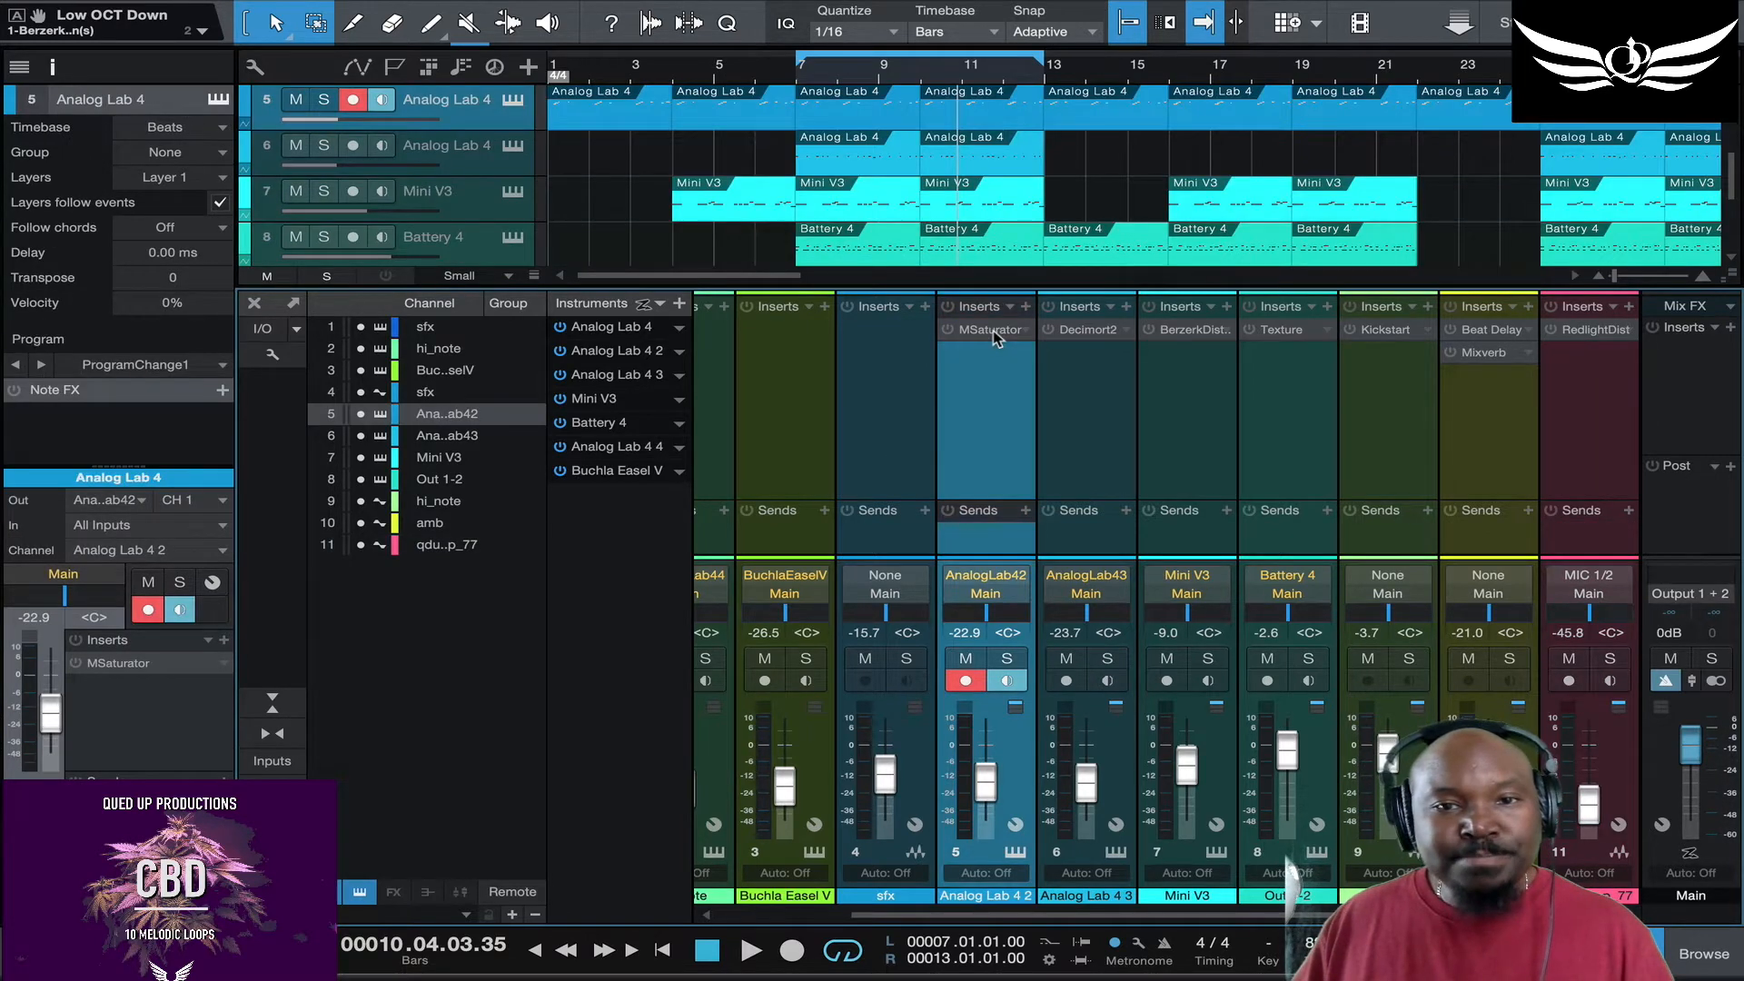
pyautogui.moveTo(1003, 169); pyautogui.dragTo(641, 55)
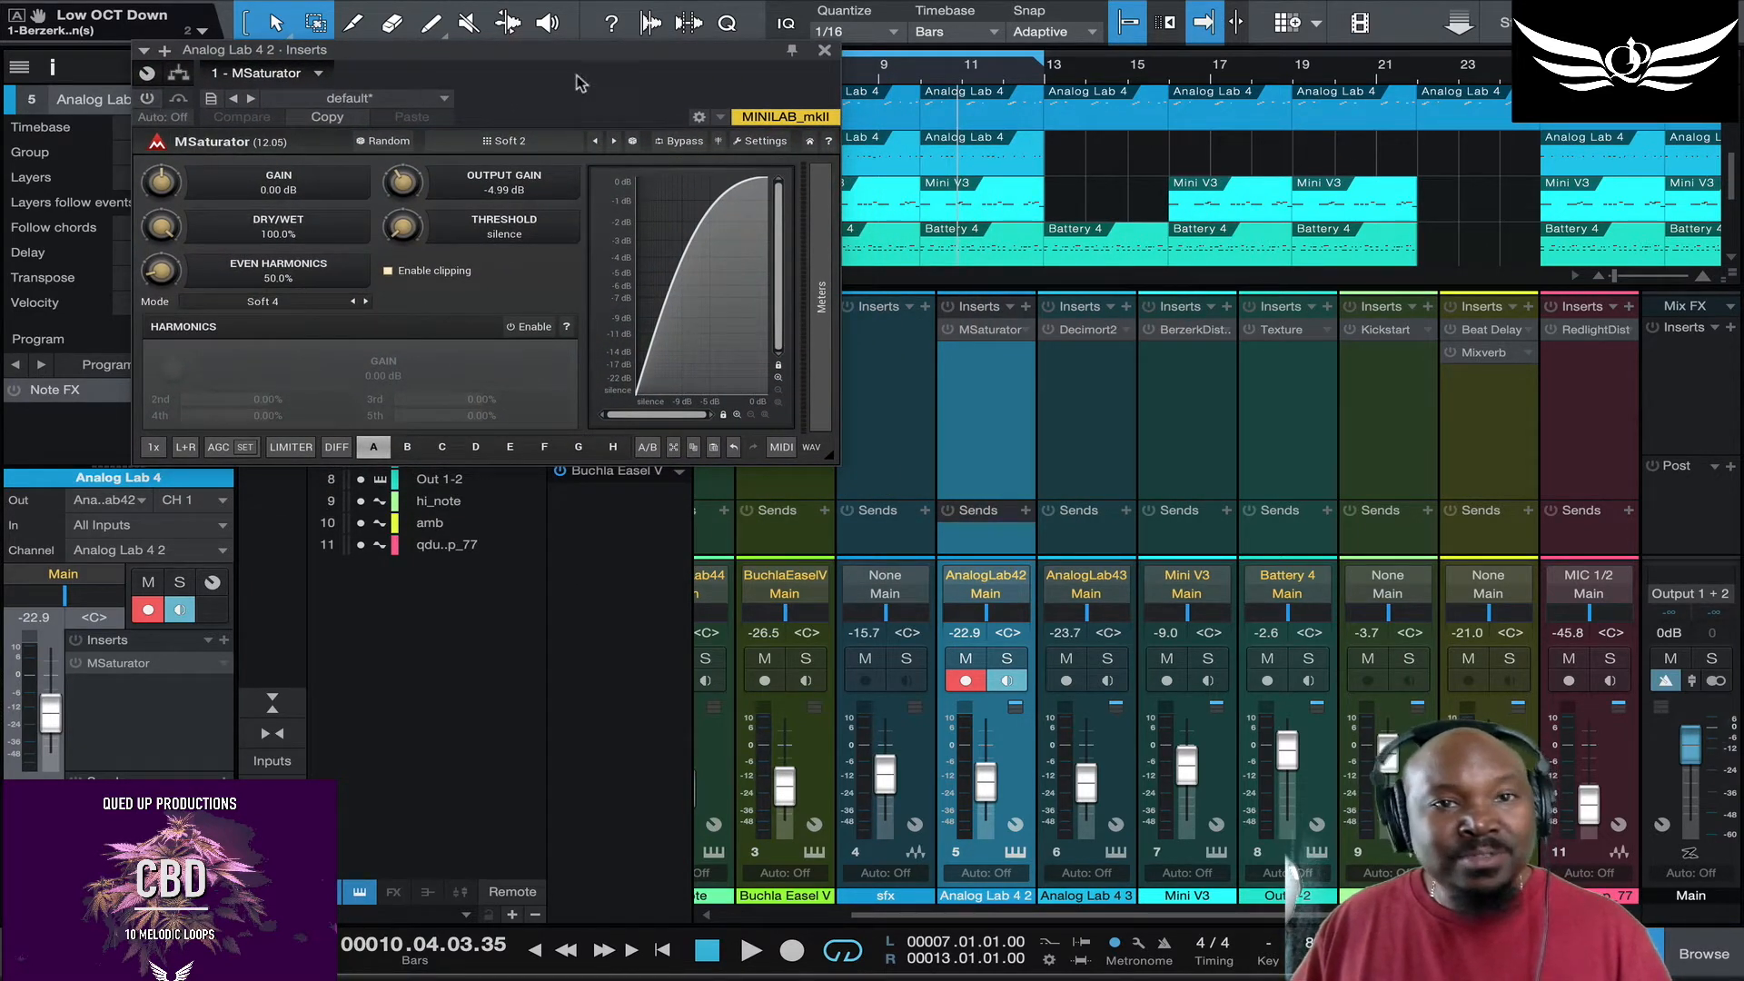
pyautogui.click(1081, 336)
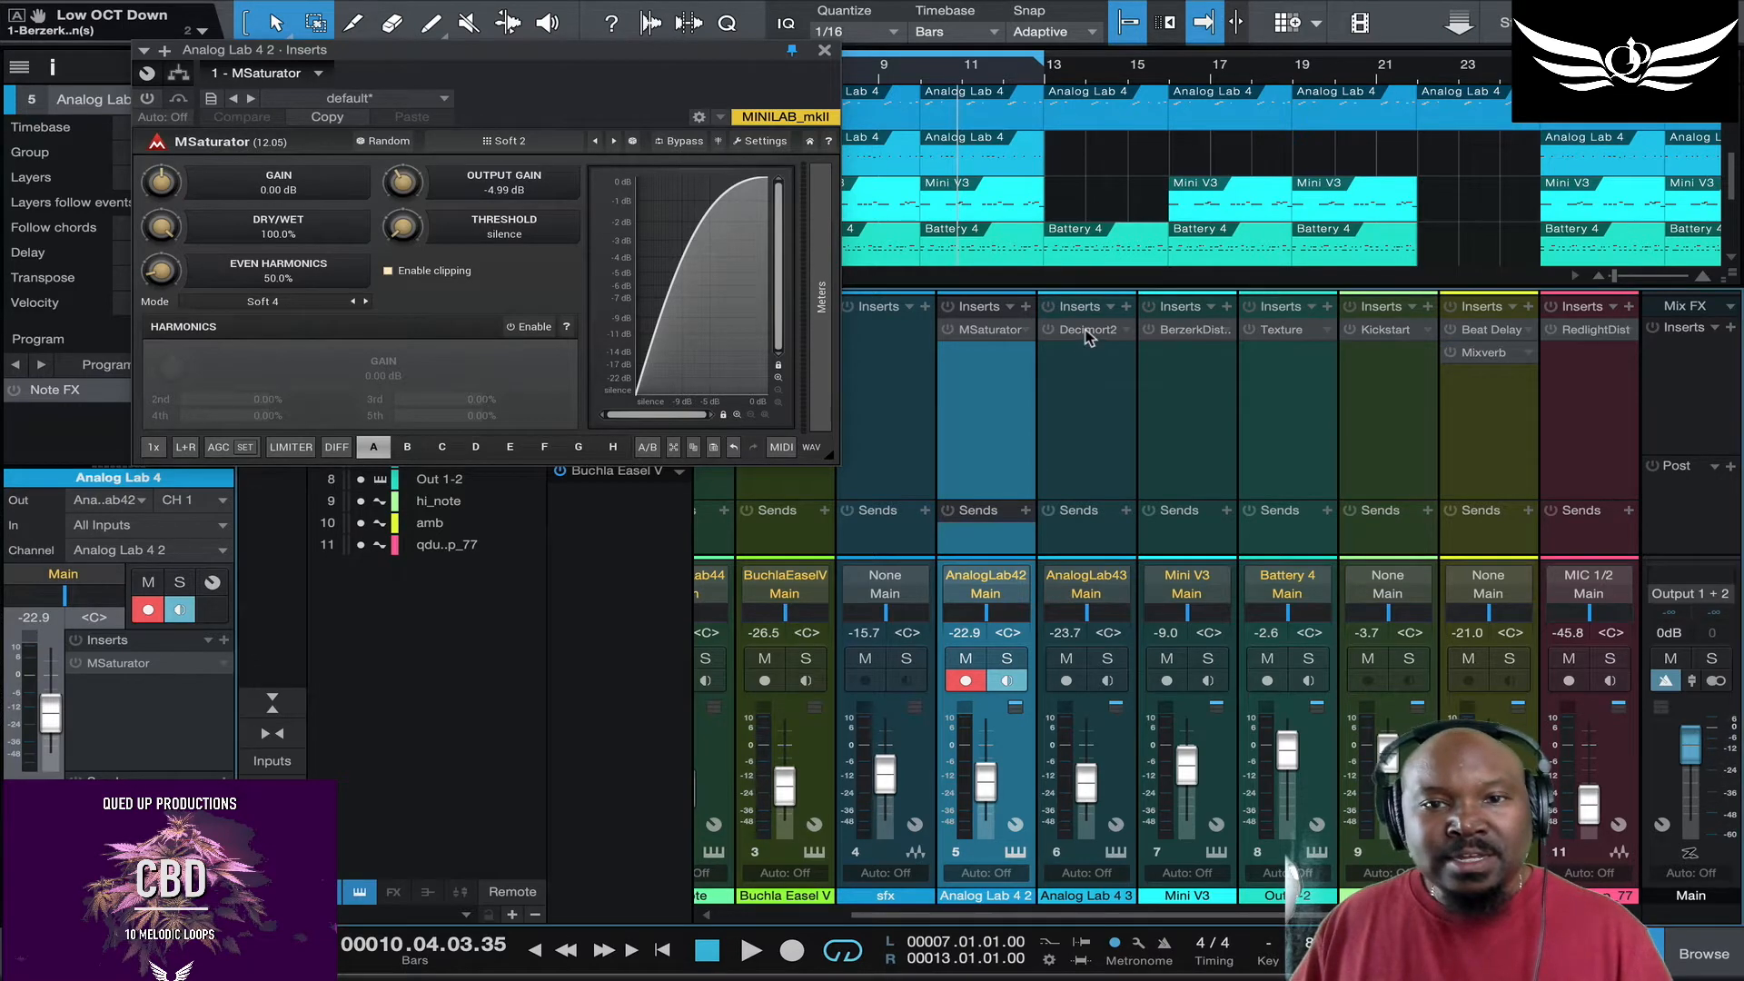
pyautogui.moveTo(1052, 163); pyautogui.dragTo(779, 293)
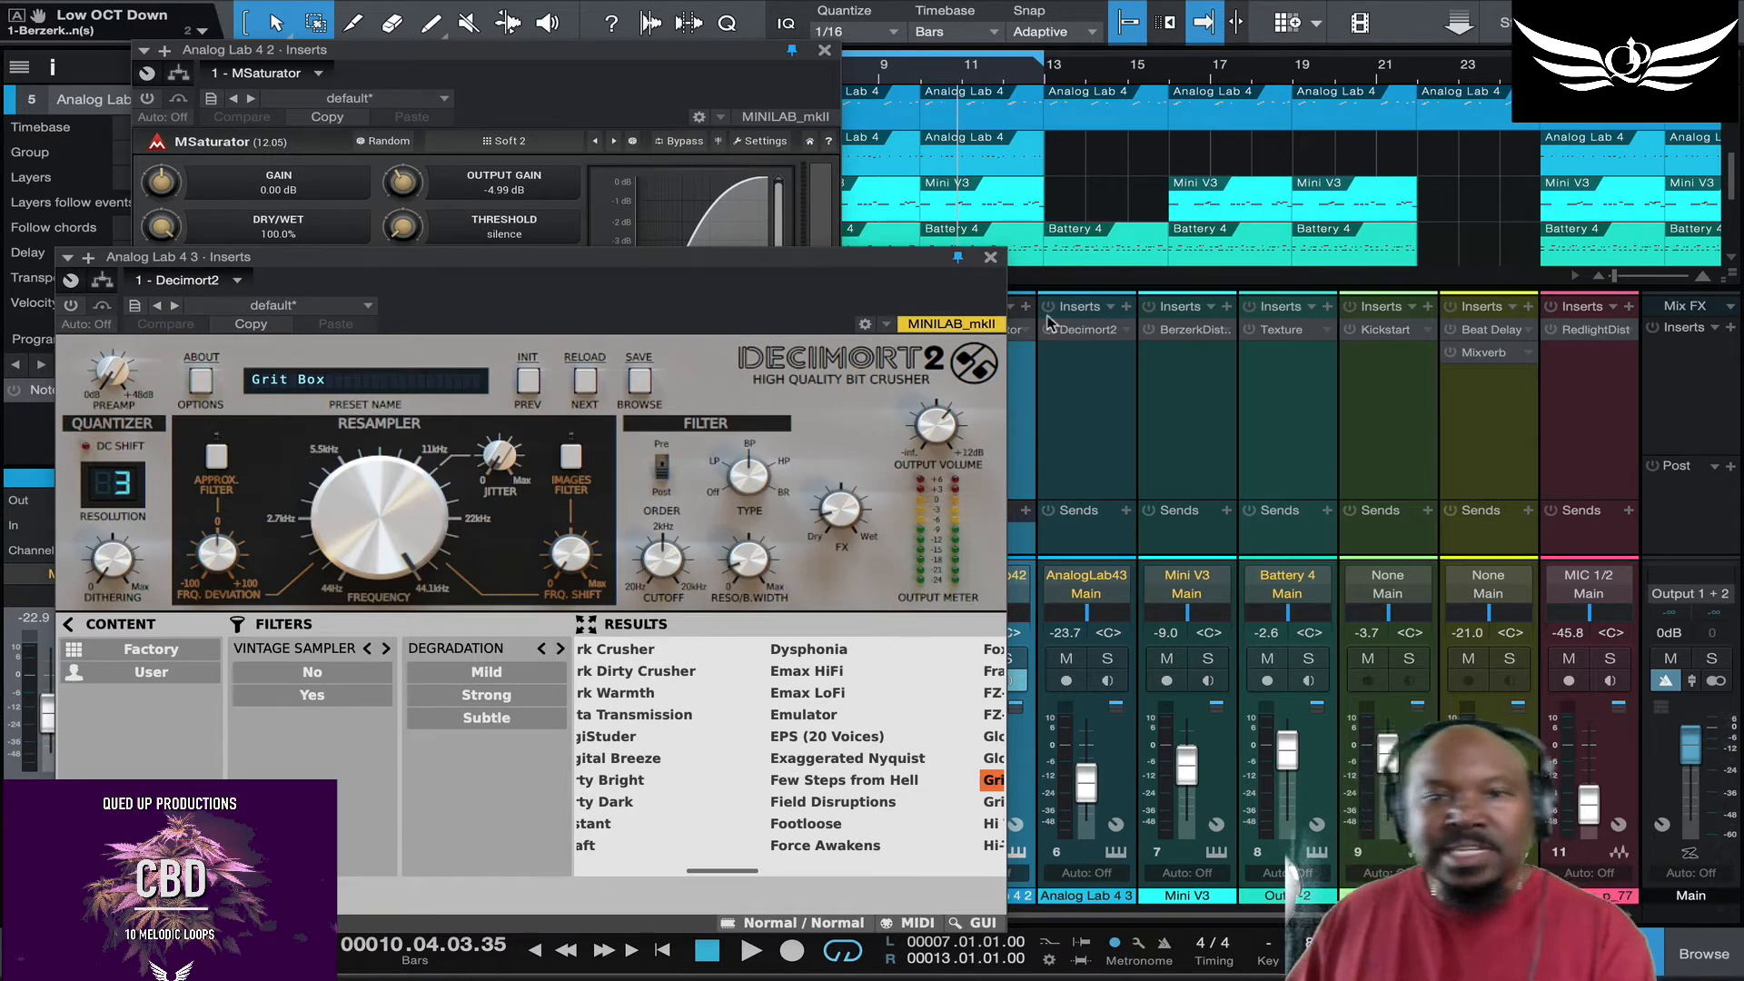
# Step: Open Berzerk Distortion on Mini V3 and Texture on the Battery 4 output, moving both windows clear of the remaining channels
pyautogui.click(1192, 329)
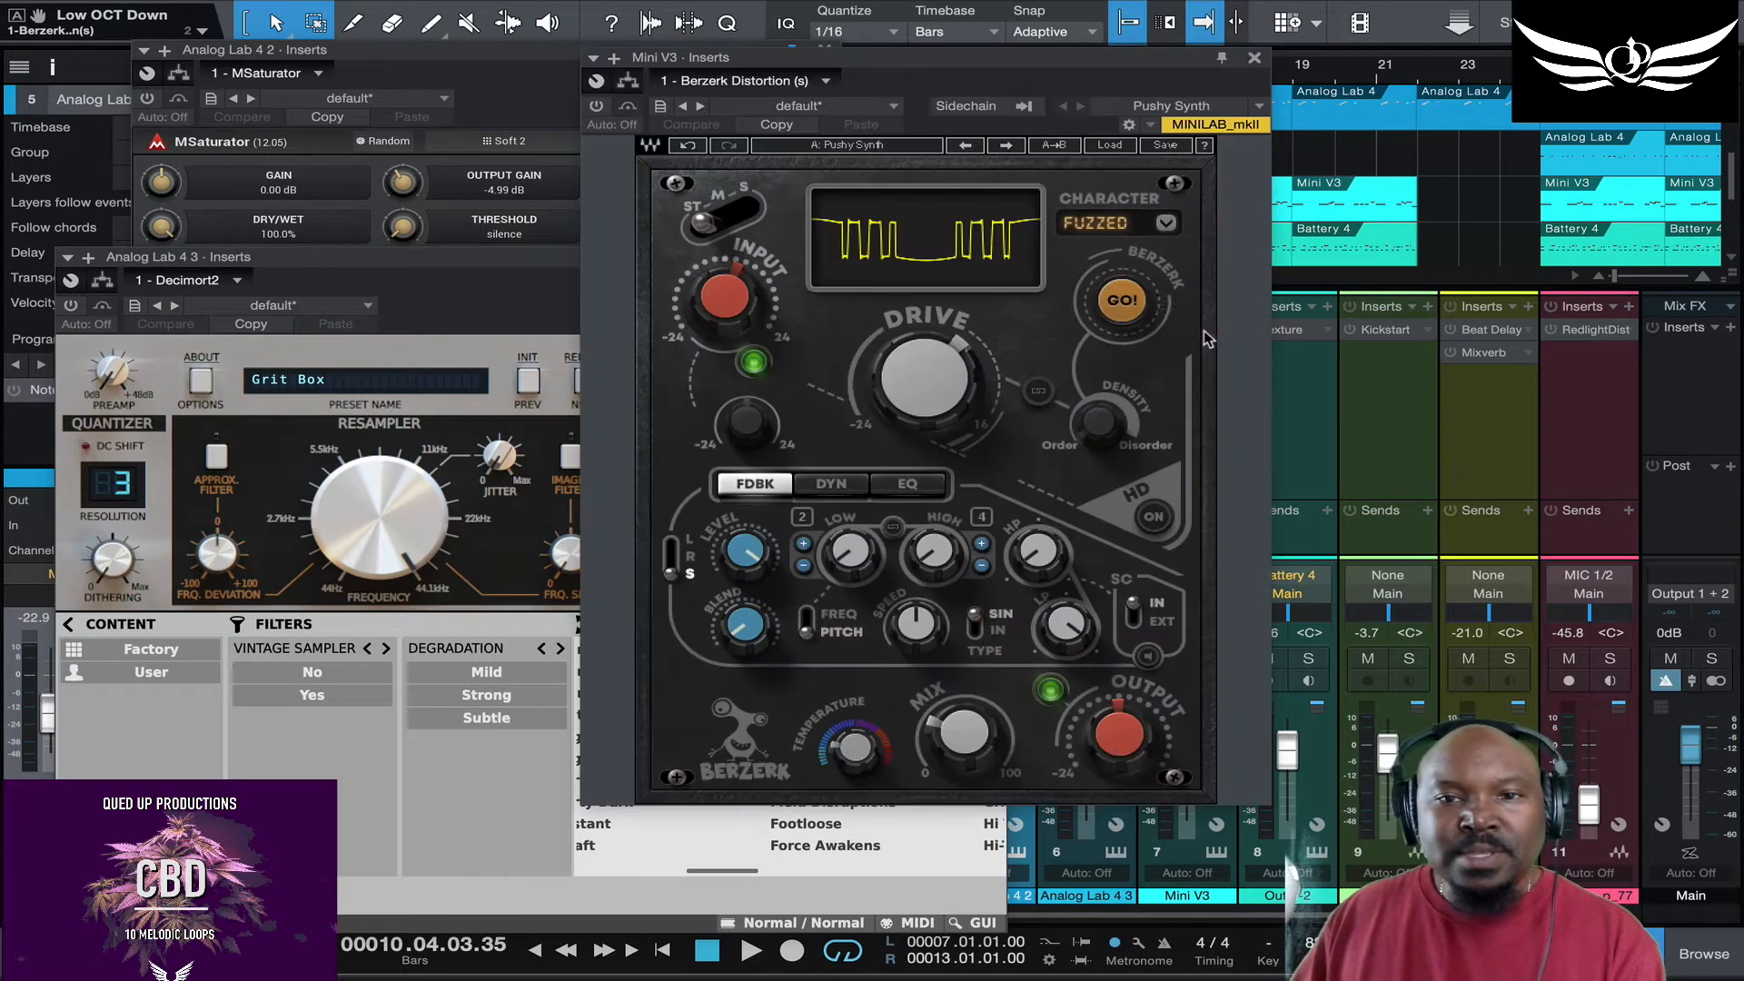
pyautogui.moveTo(1115, 70); pyautogui.dragTo(922, 59)
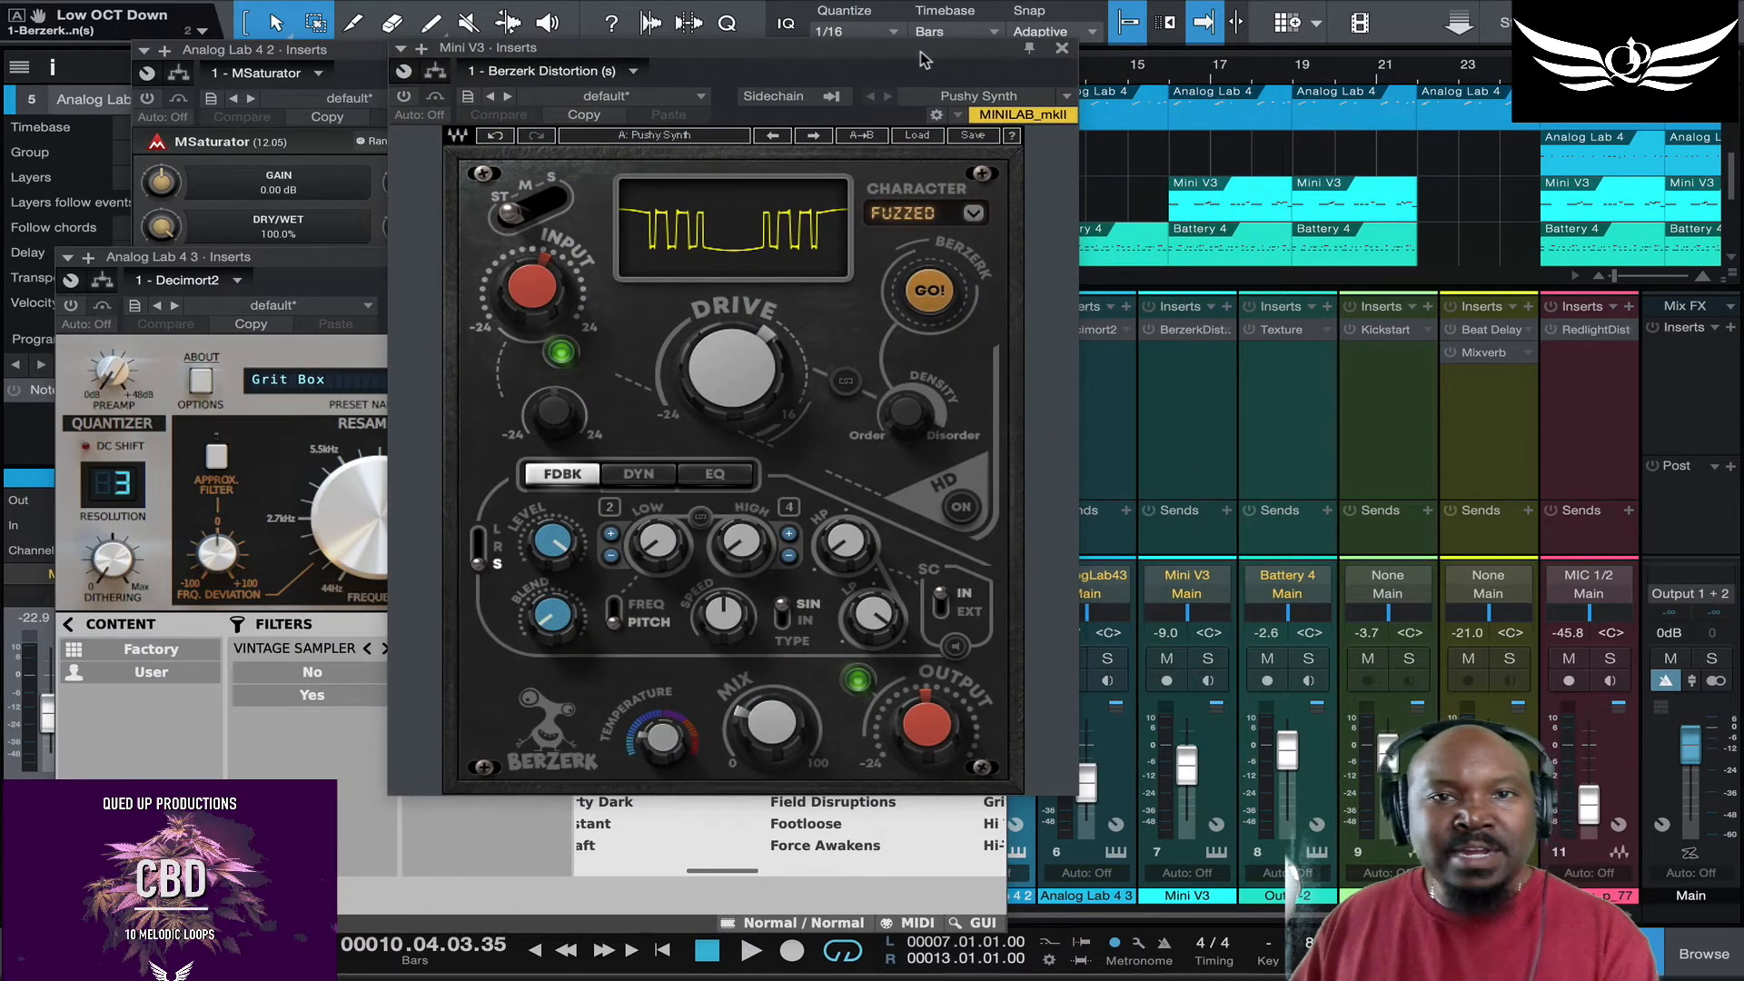
pyautogui.moveTo(920, 60); pyautogui.dragTo(923, 68)
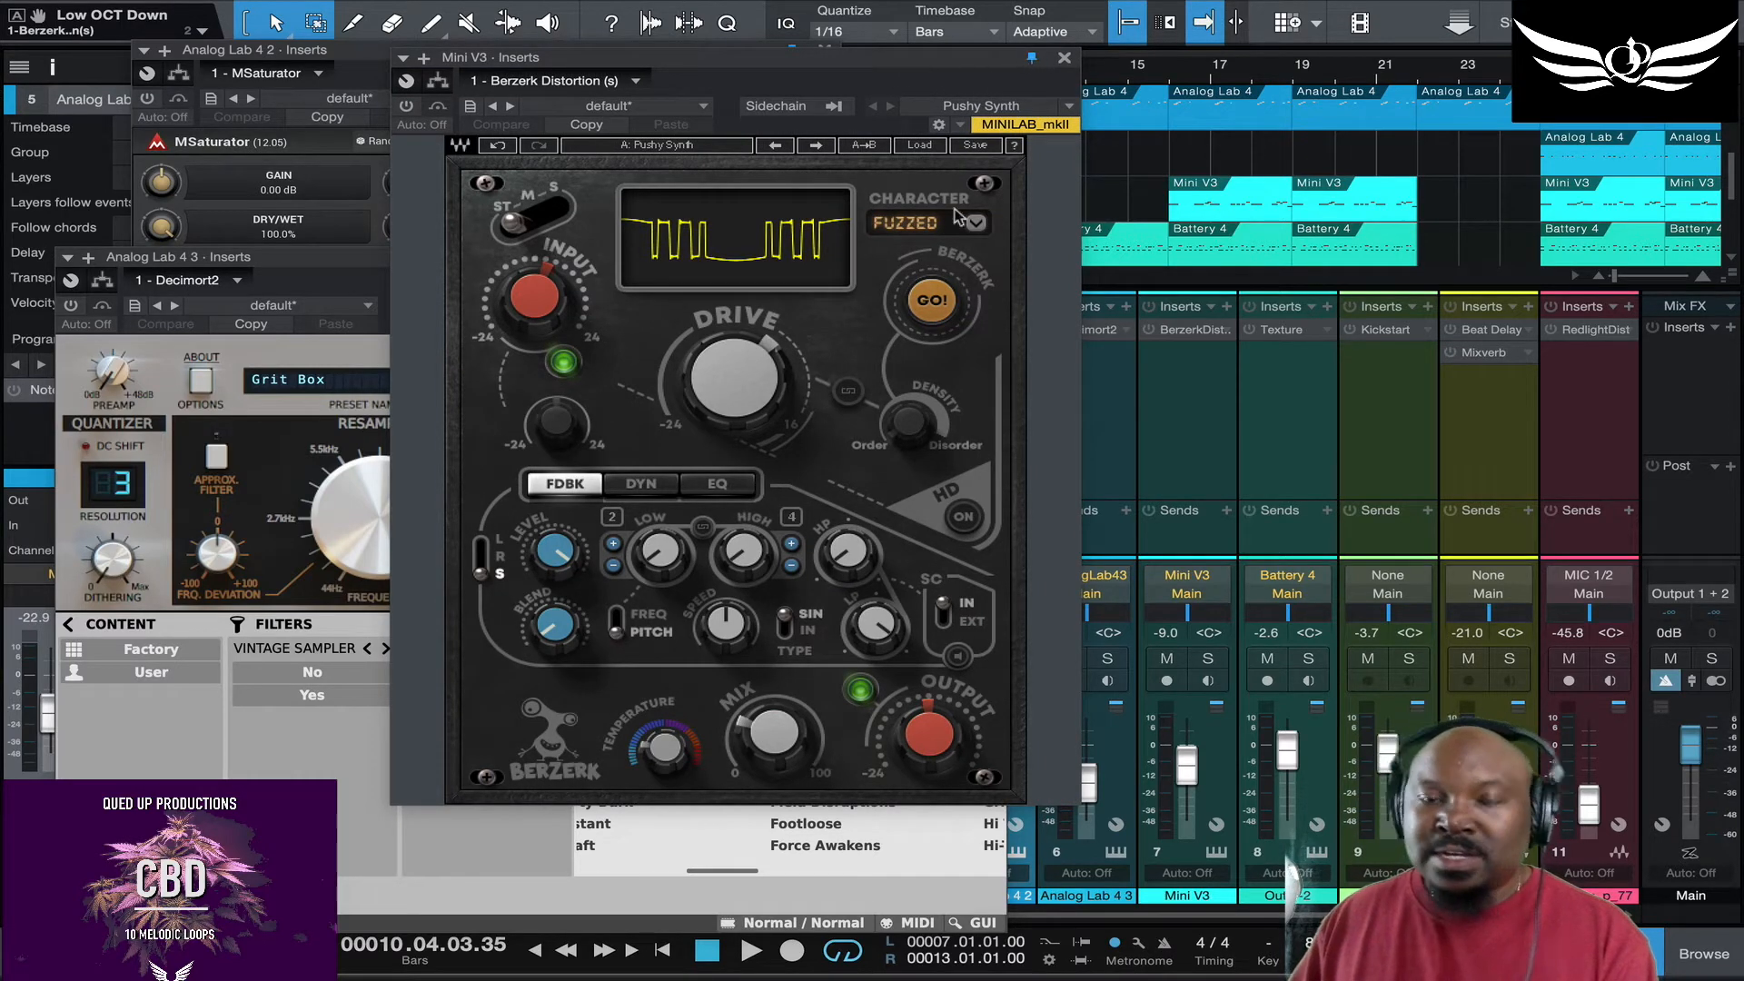
pyautogui.click(1299, 340)
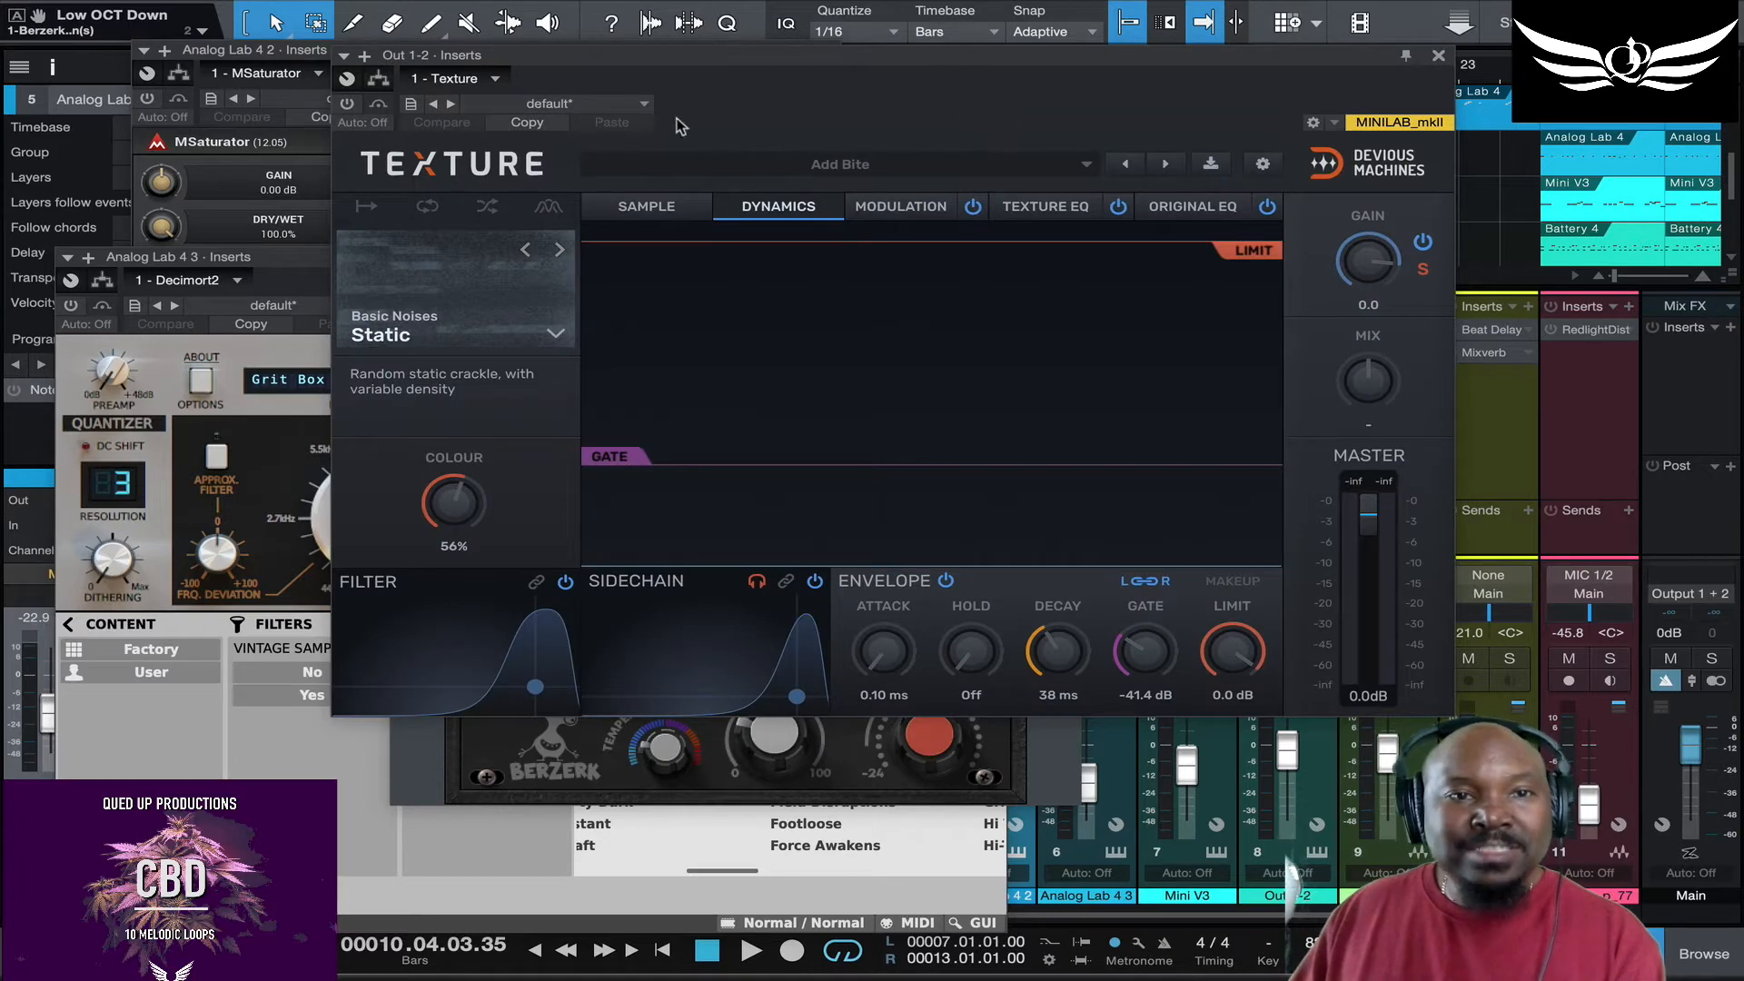
pyautogui.moveTo(608, 56); pyautogui.dragTo(553, 57)
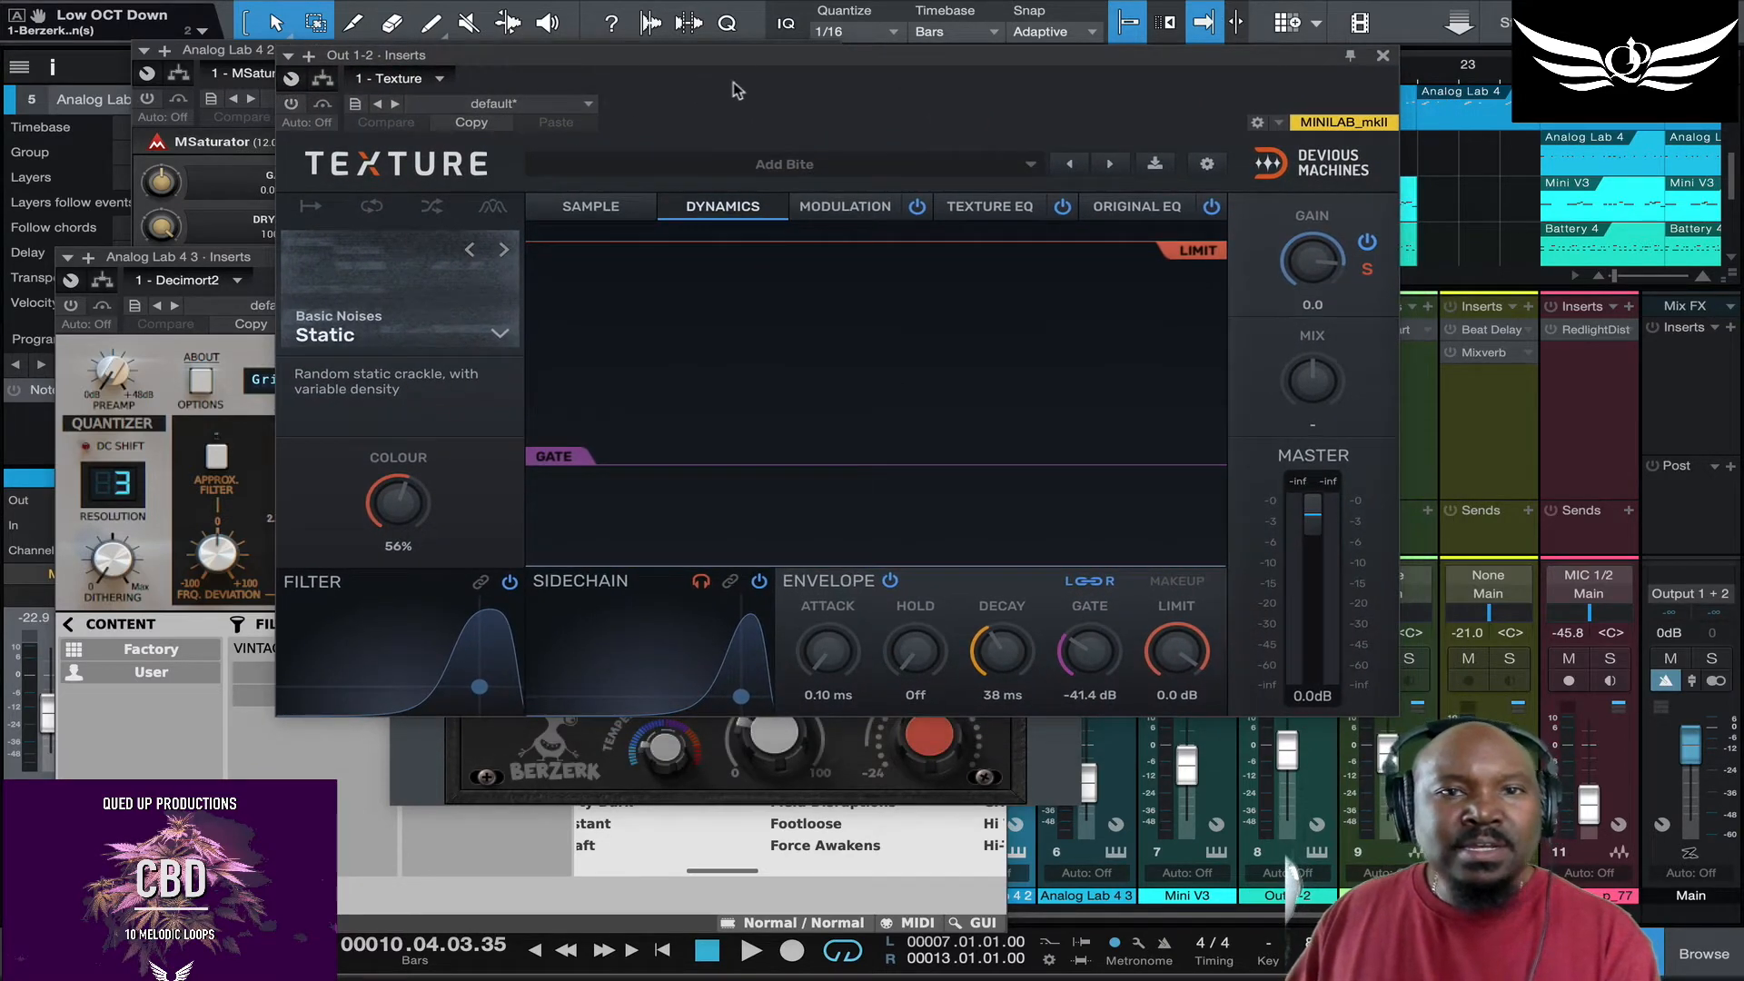
pyautogui.moveTo(1335, 61); pyautogui.dragTo(1081, 63)
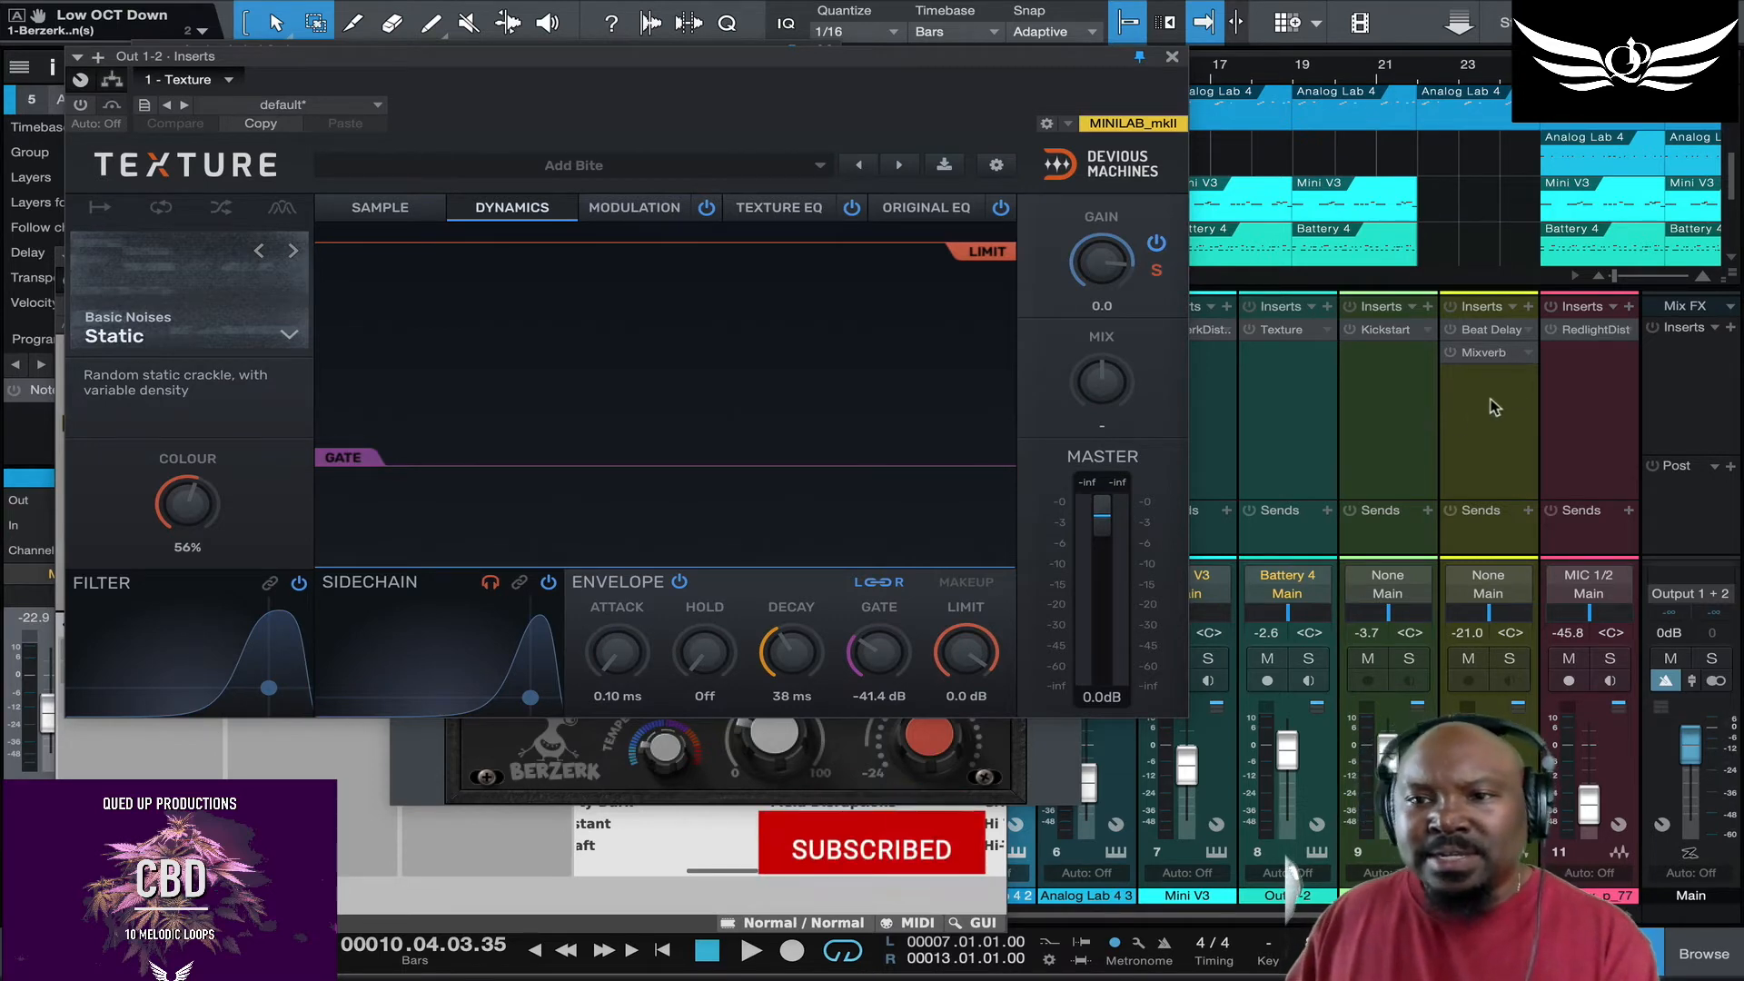
# Step: View RedlightDist on the qdup_whiper_wind_loop_77 channel, and close all the open plug-in windows
pyautogui.click(1592, 332)
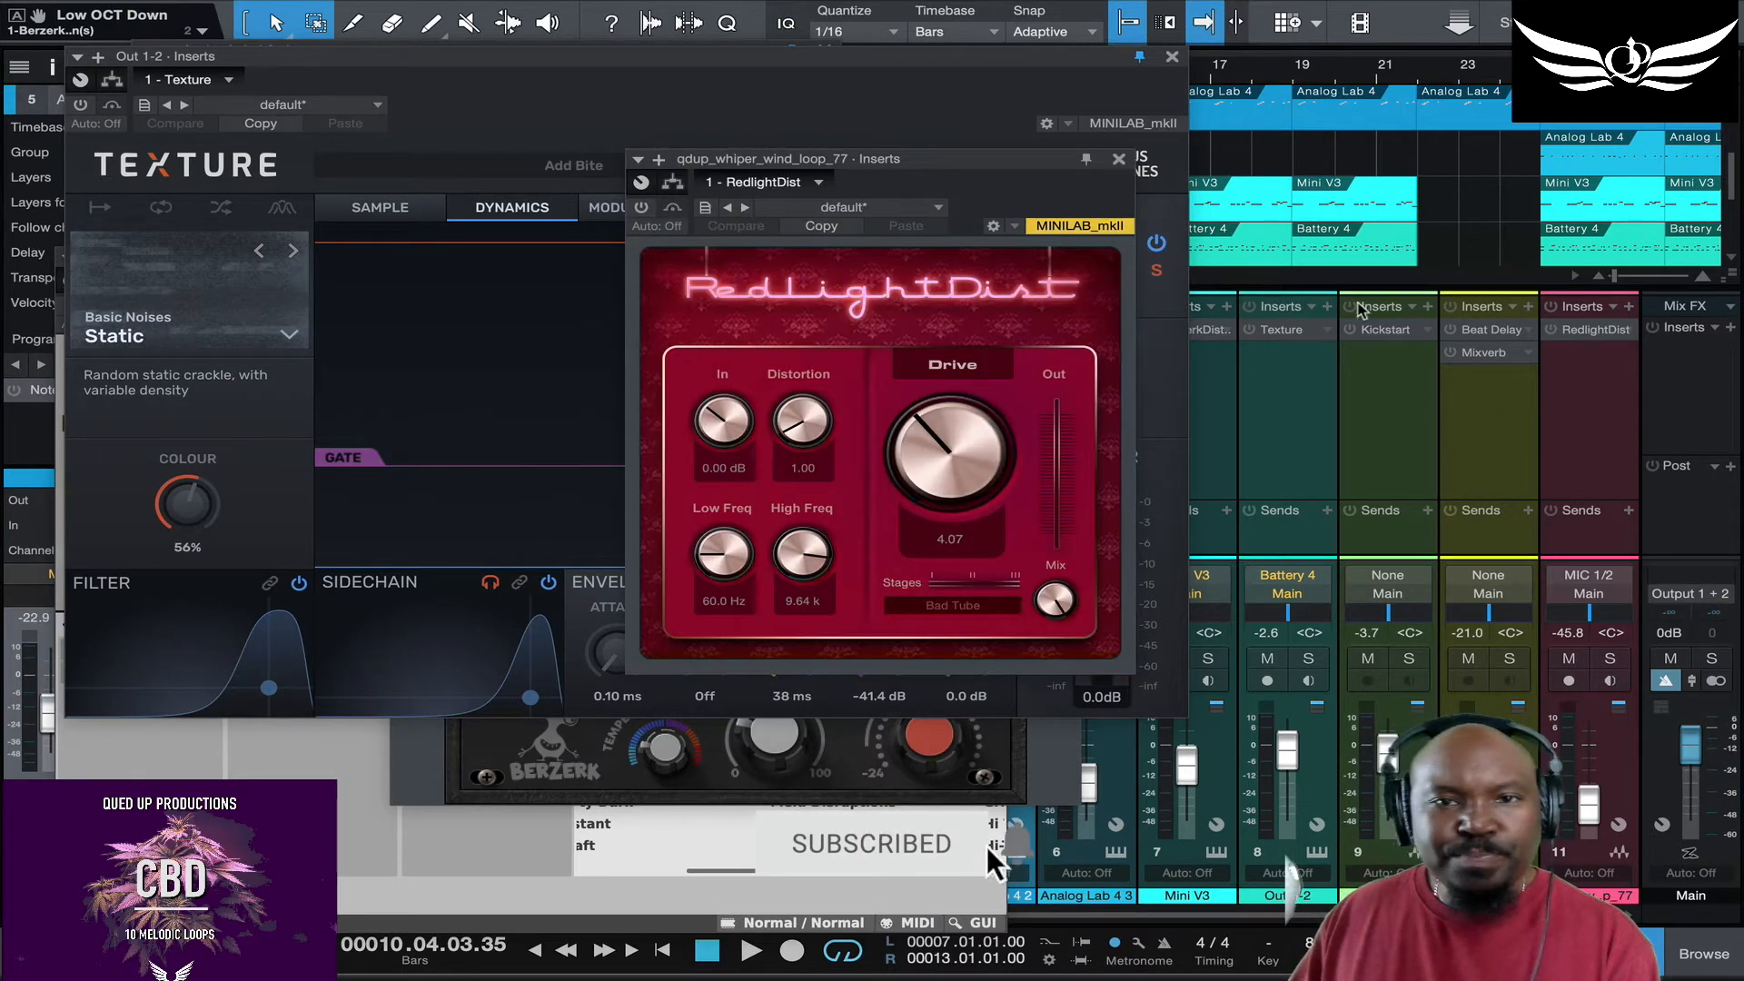
pyautogui.moveTo(980, 176); pyautogui.dragTo(964, 80)
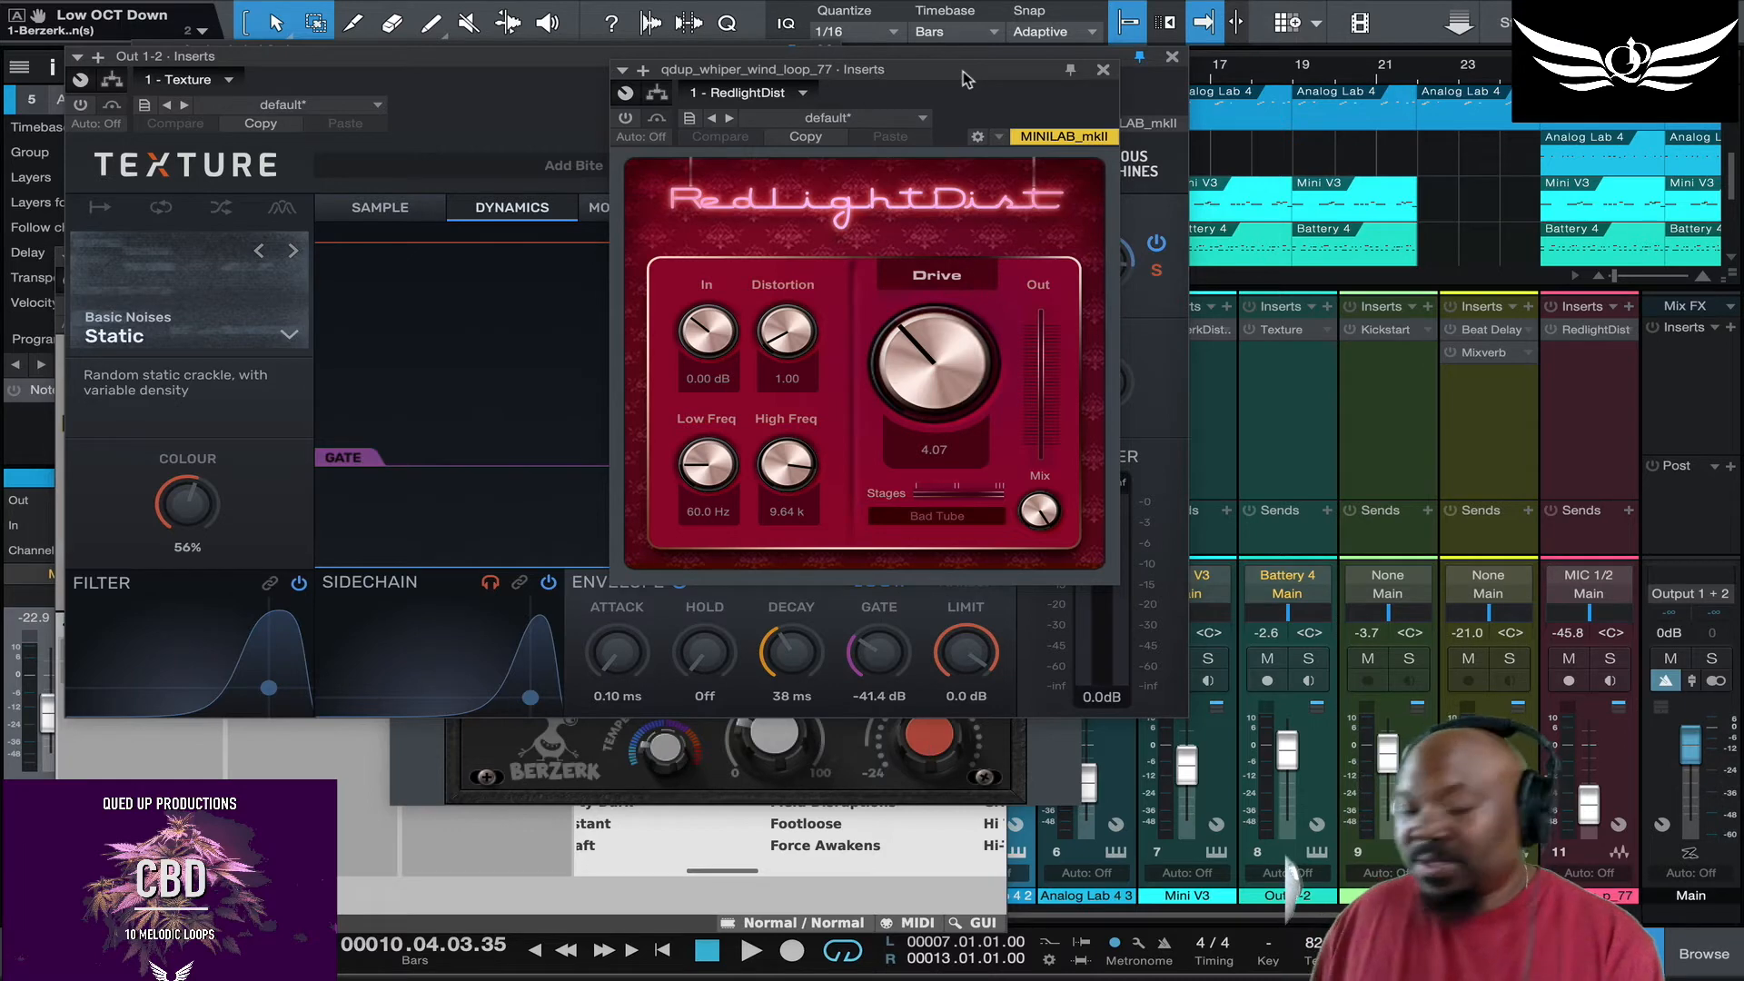
pyautogui.click(1102, 70)
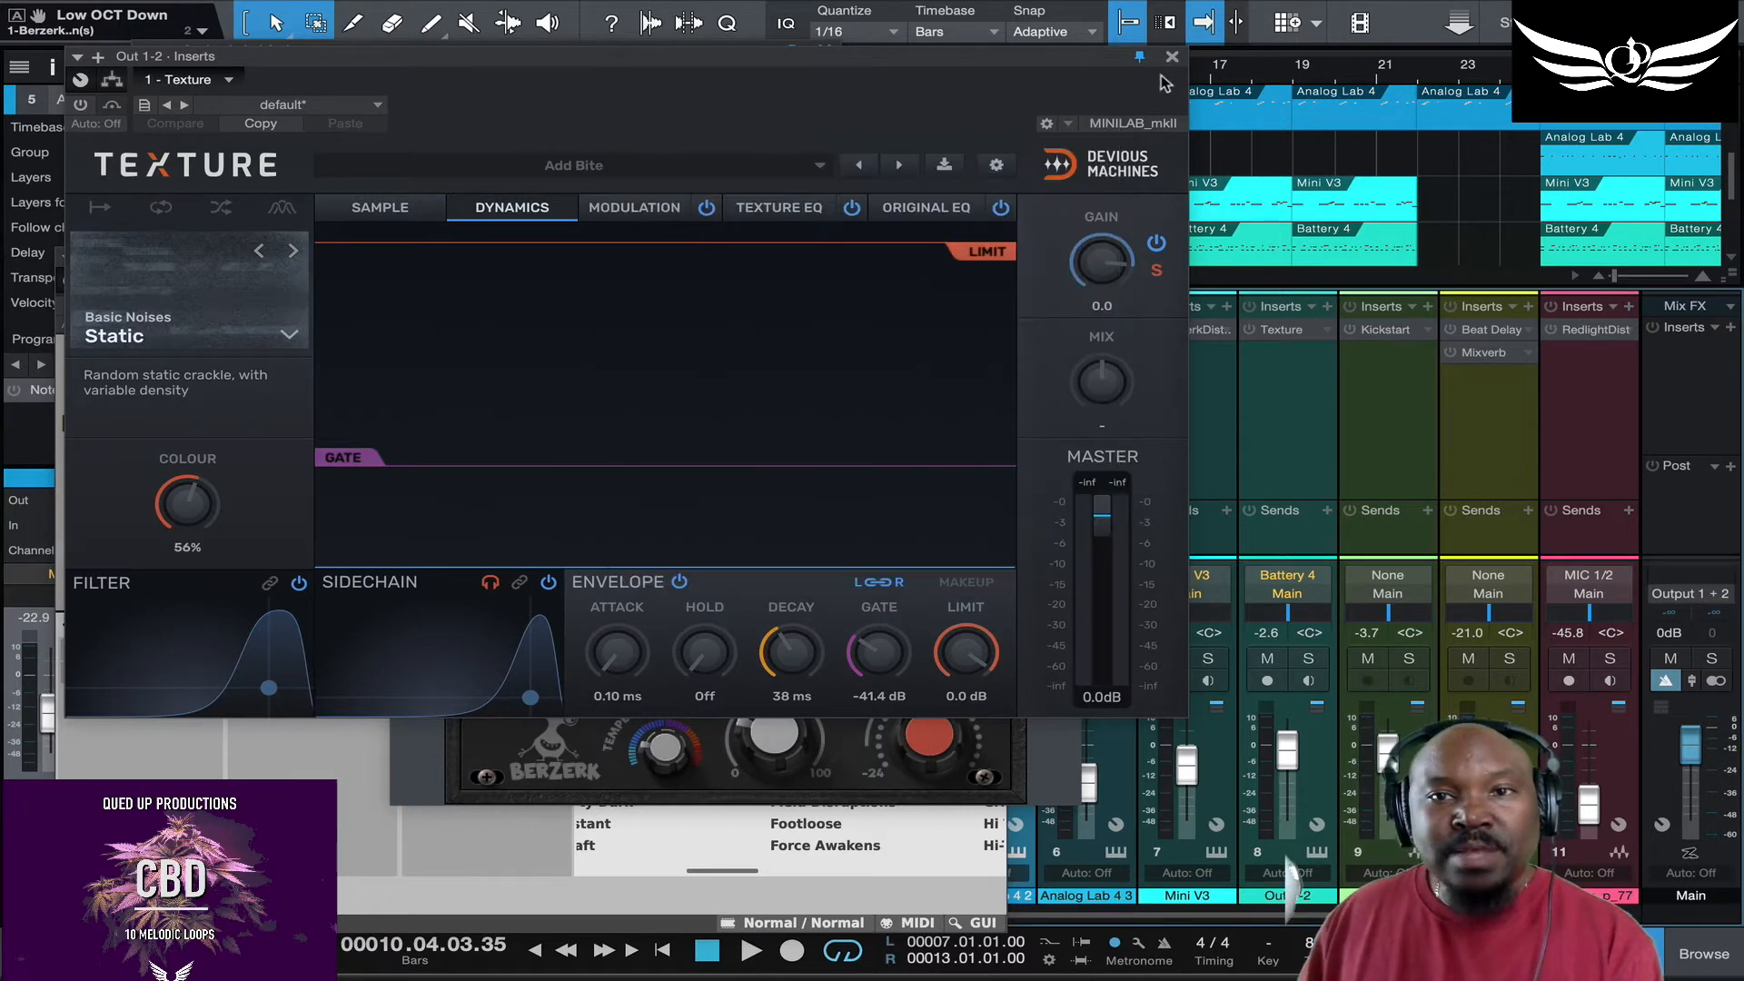
pyautogui.click(1171, 57)
pyautogui.click(1064, 58)
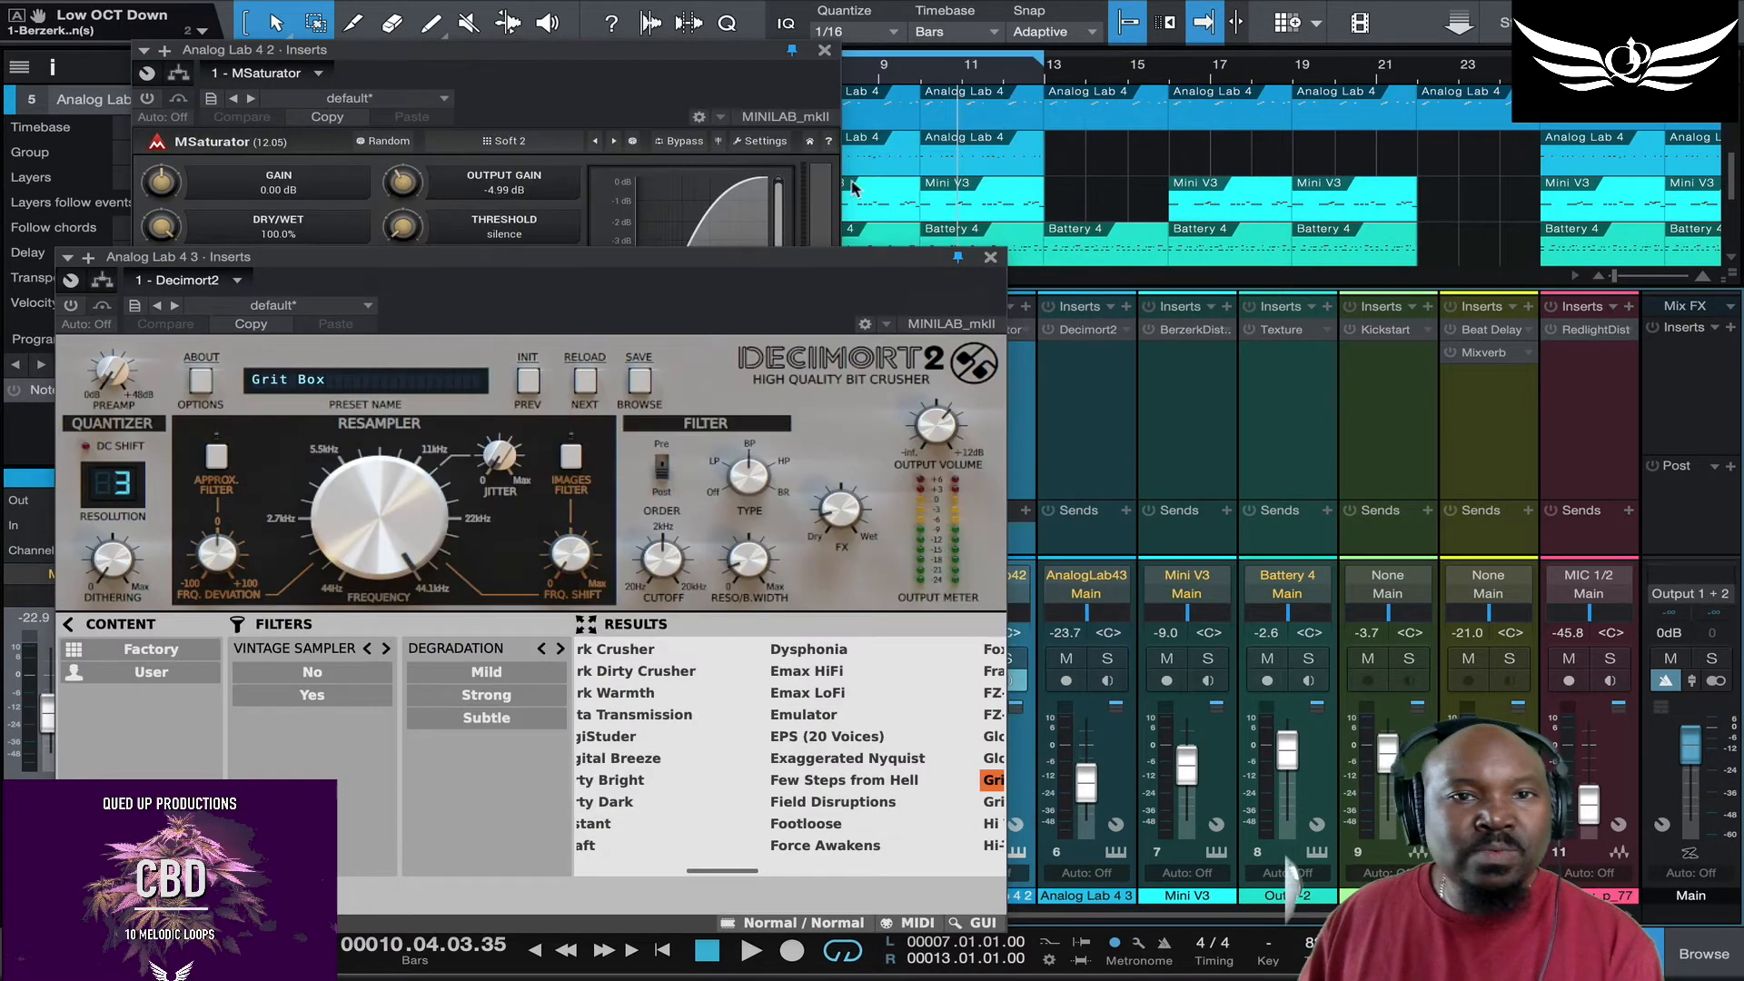
pyautogui.click(991, 259)
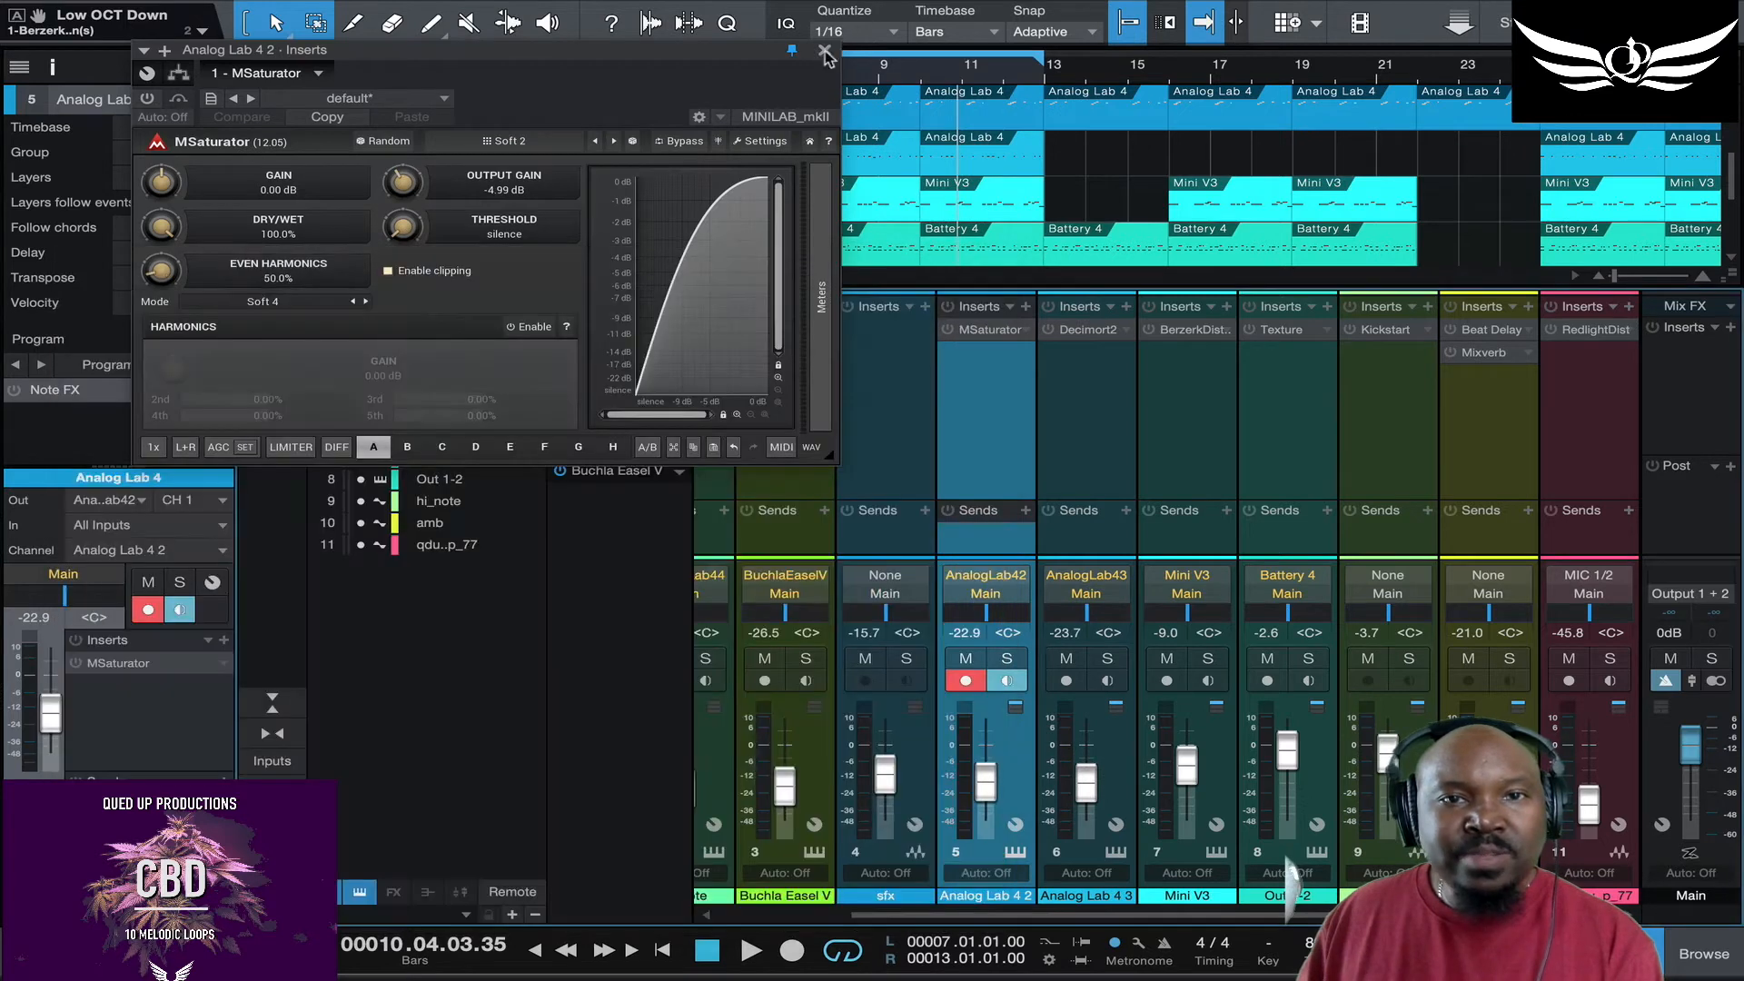
pyautogui.click(826, 50)
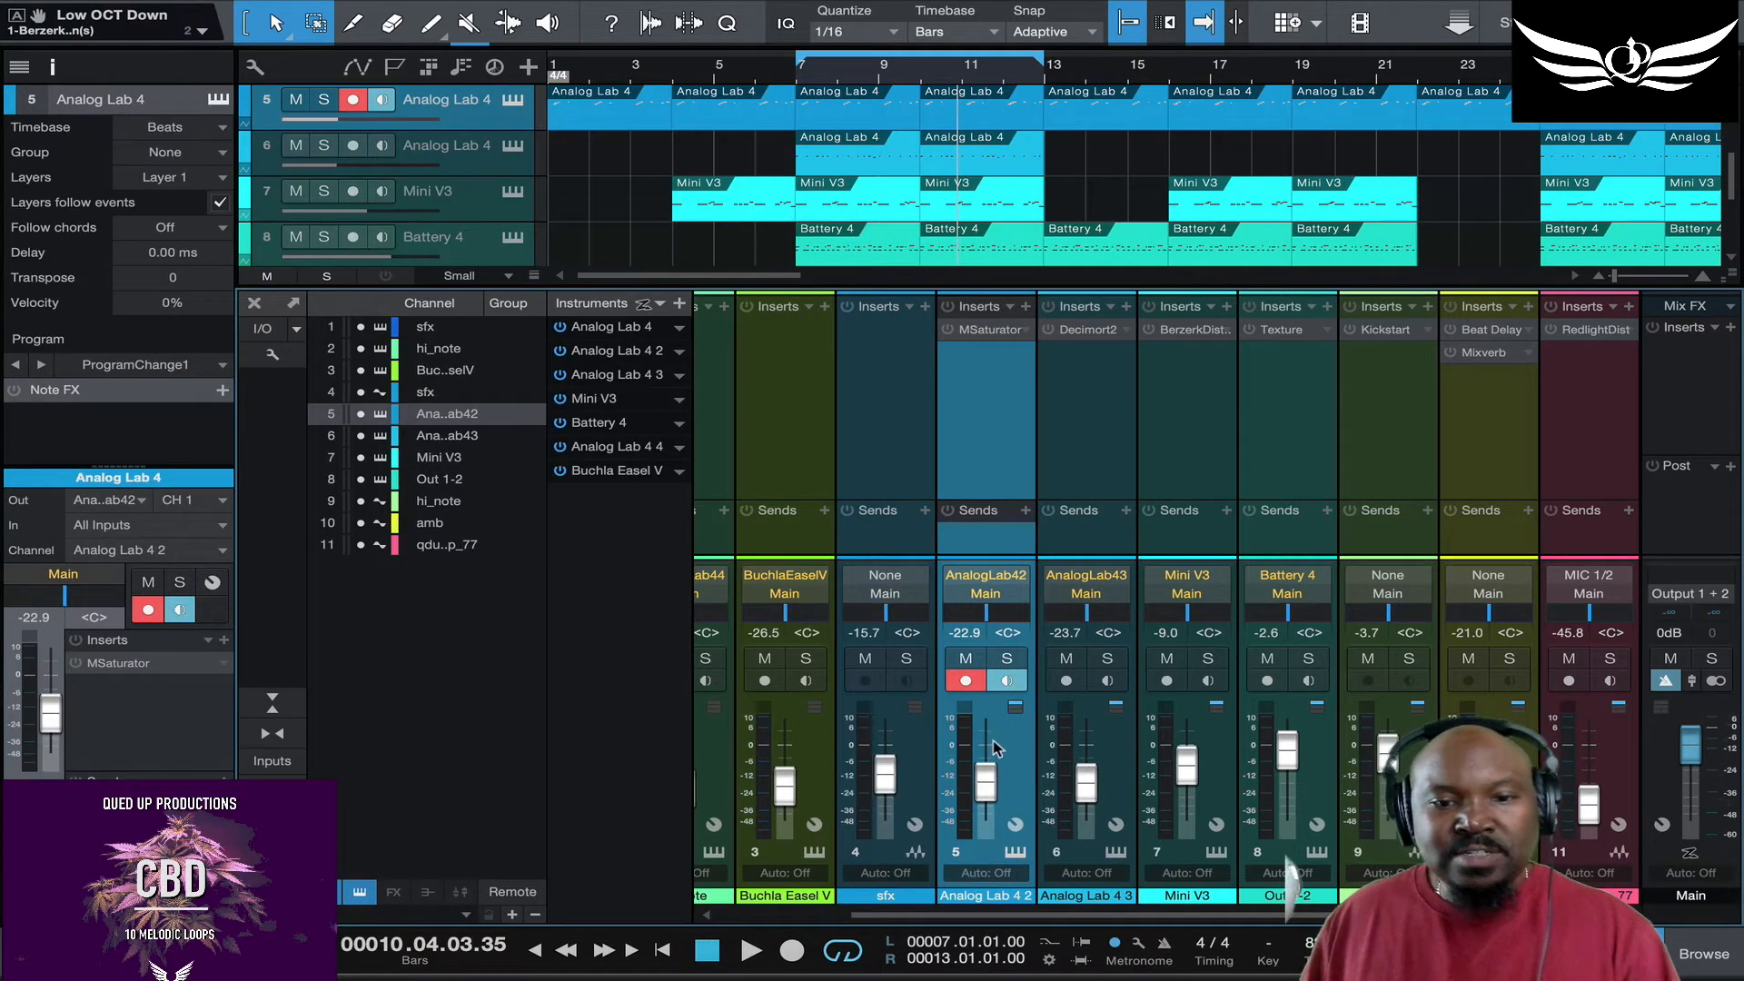
# Step: Disarm recording on the Analog Lab 4 2 channel and restart playback from bar 7
pyautogui.click(965, 680)
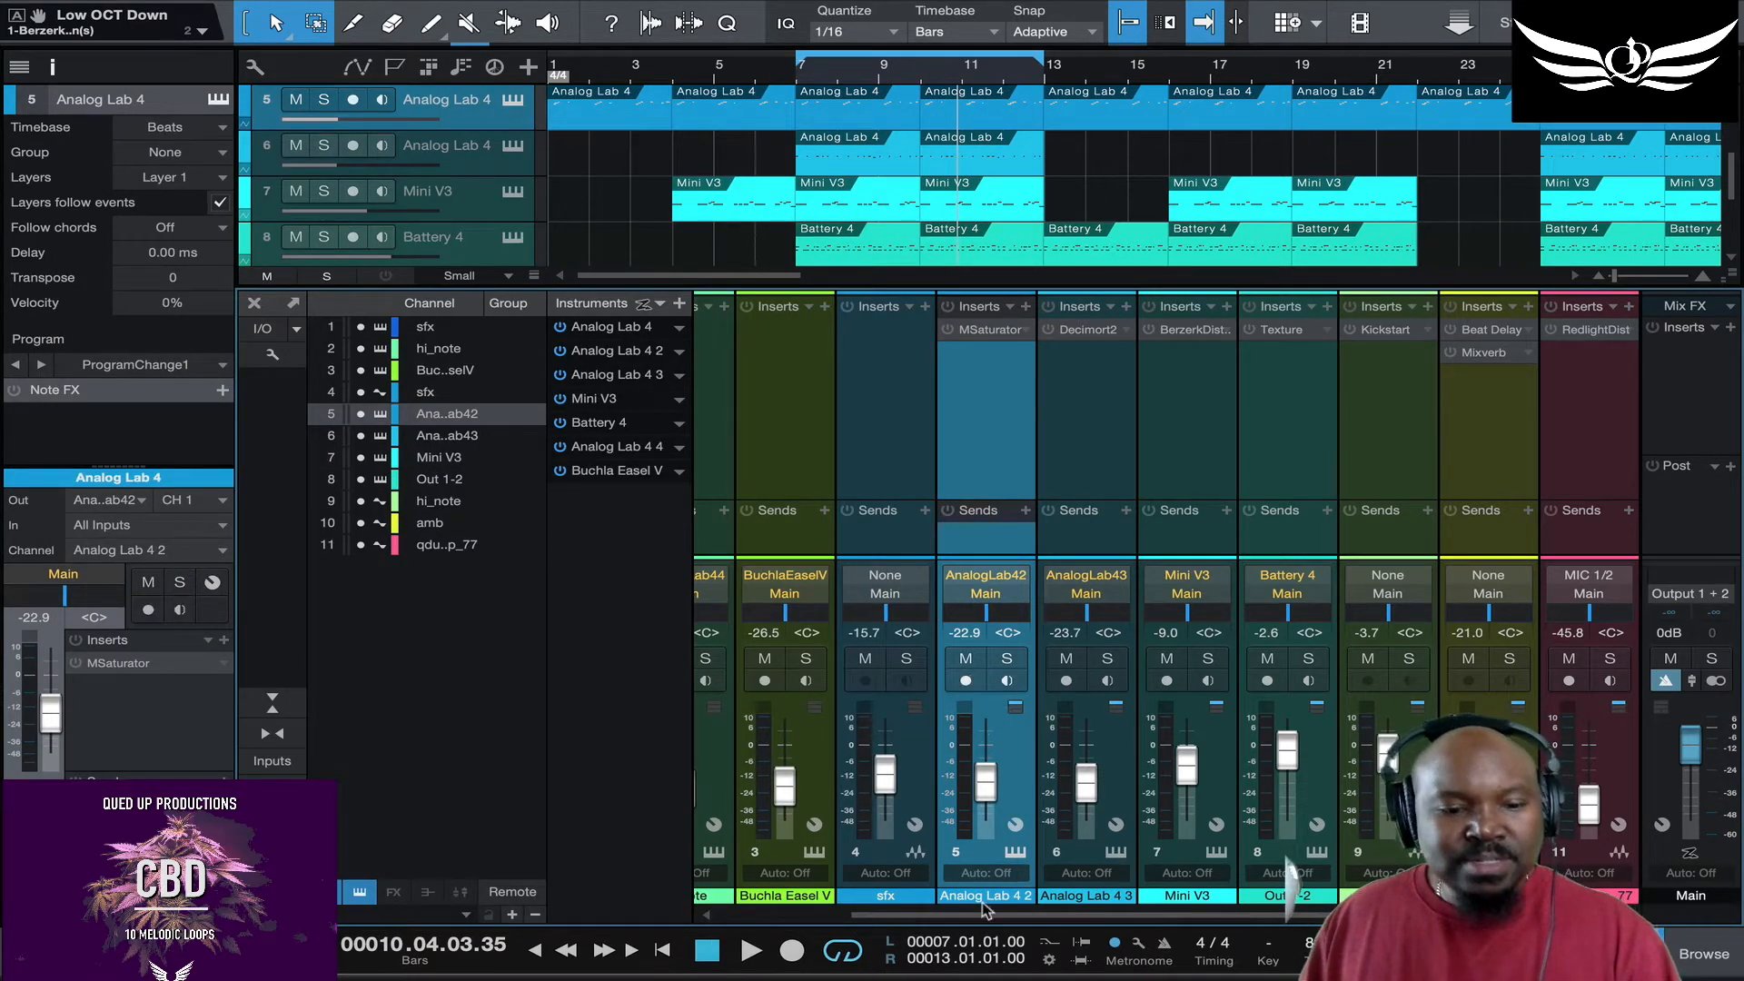
pyautogui.press('space')
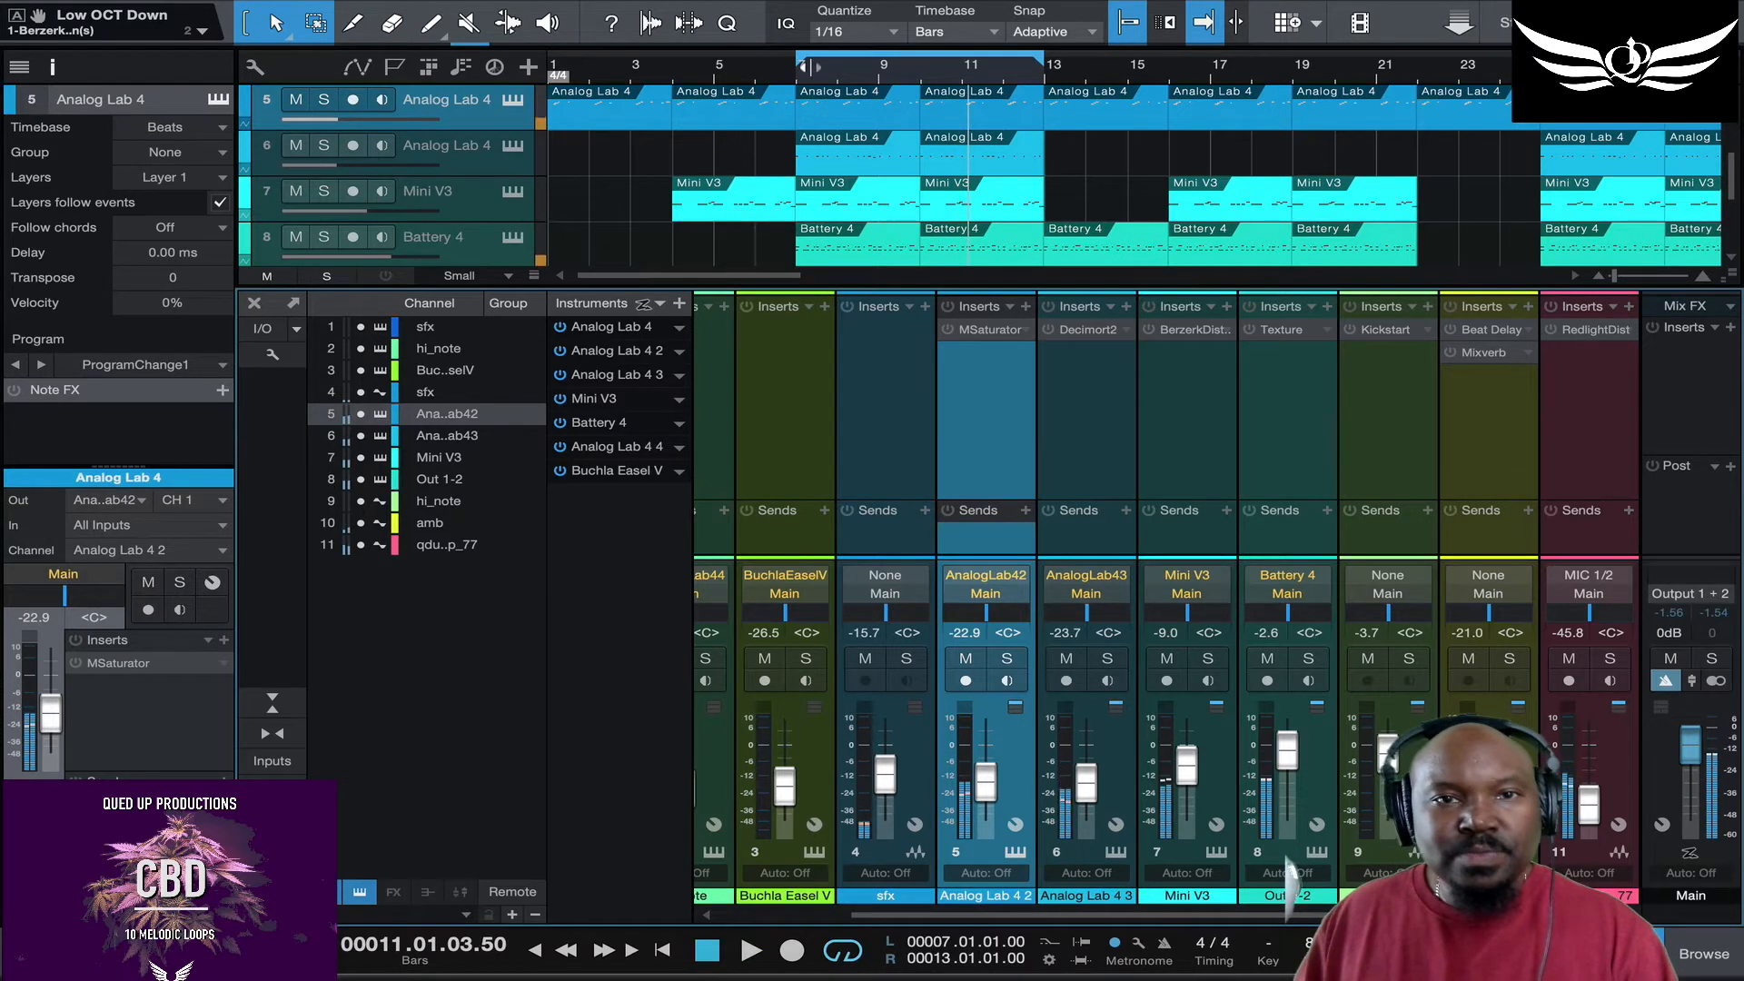
pyautogui.click(800, 73)
pyautogui.press('space')
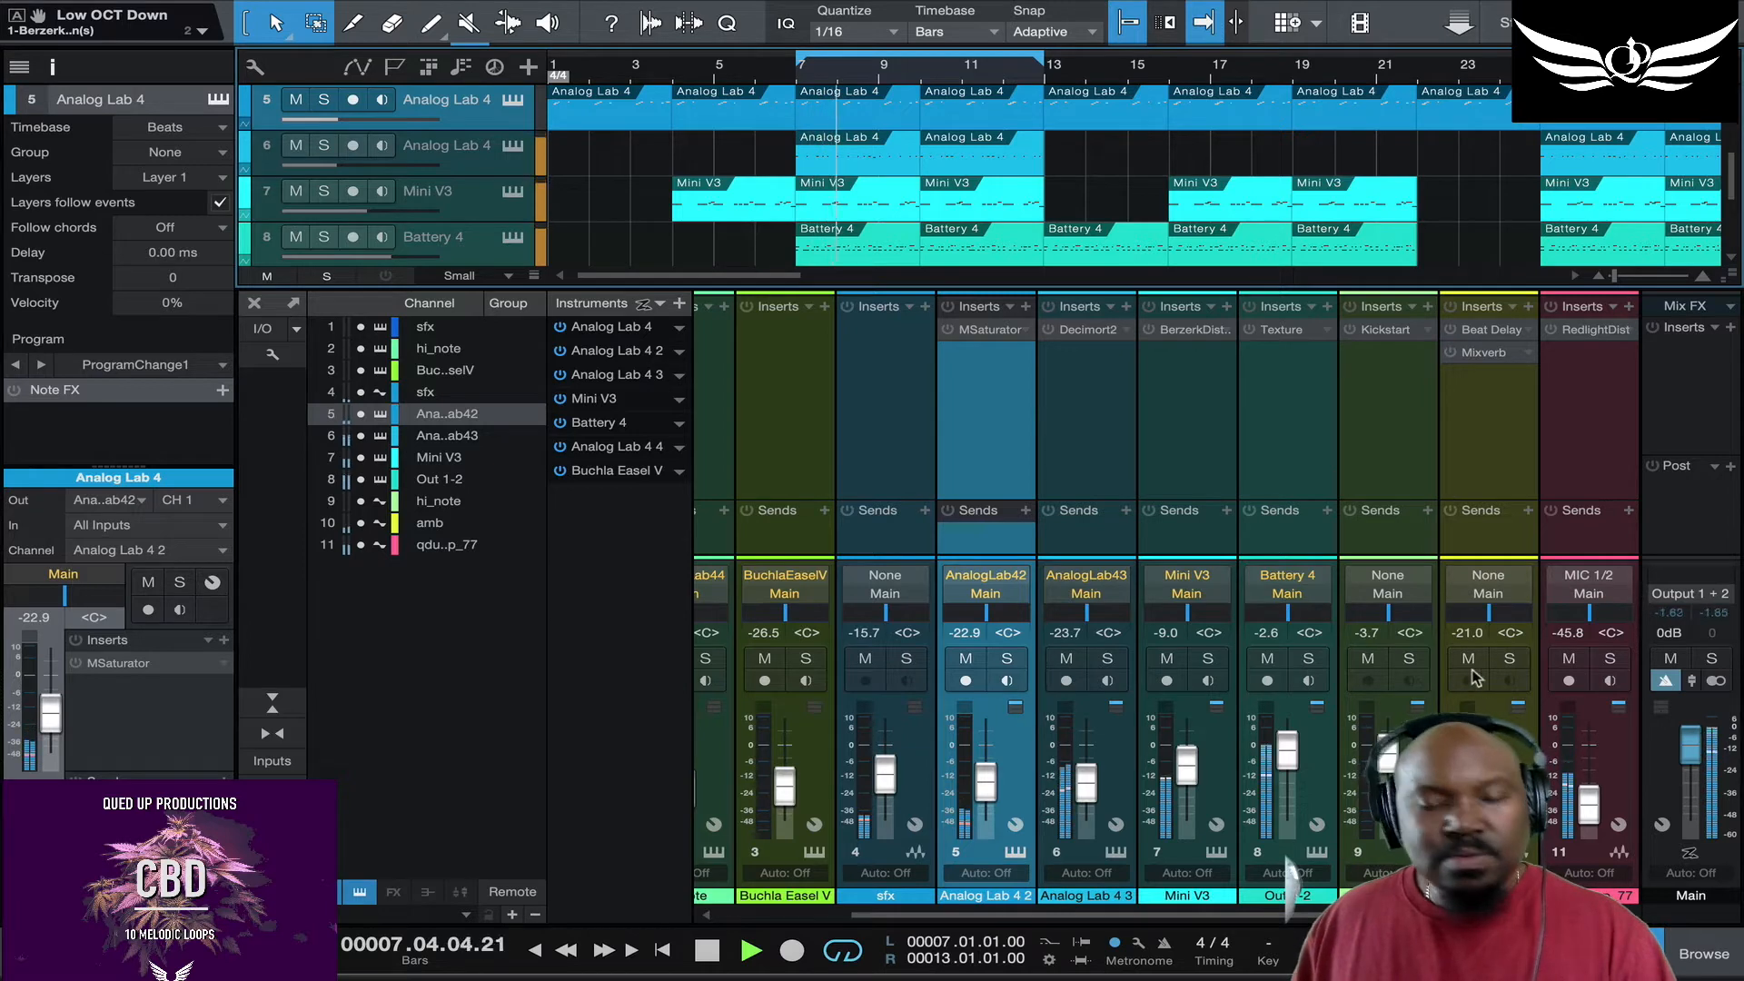
# Step: Reactivate the inserts on channels 5 through 11 together while the loop plays
pyautogui.click(1595, 737)
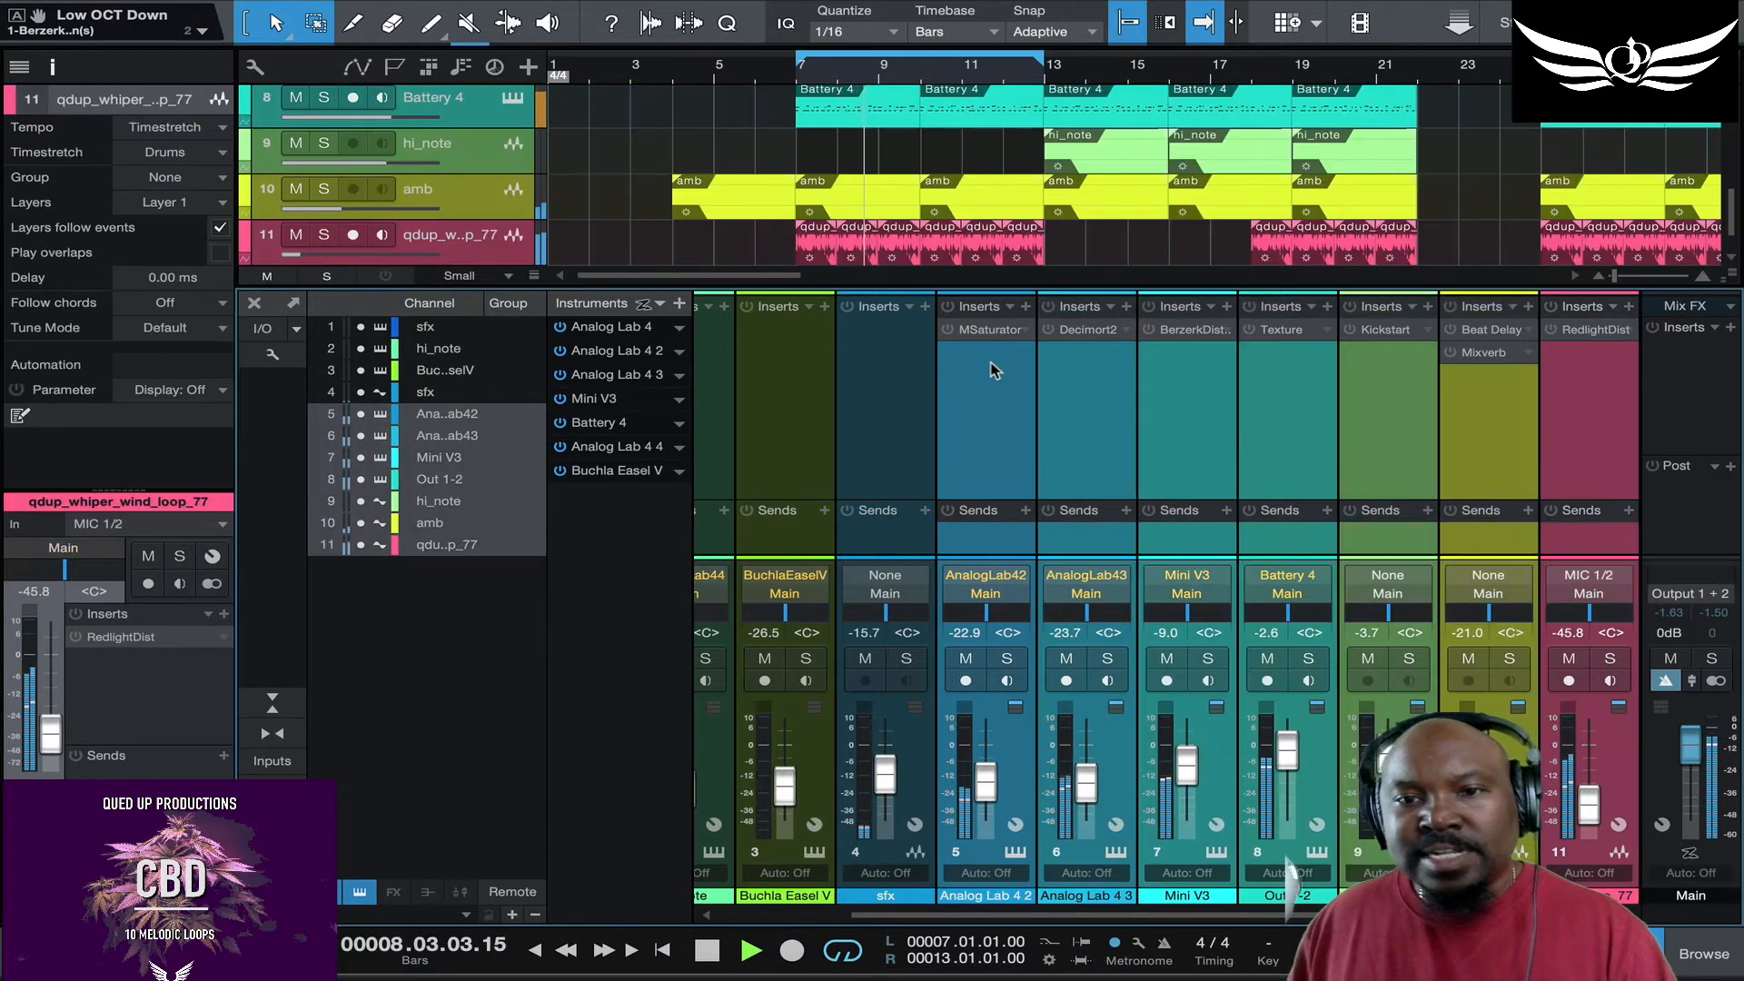
pyautogui.click(948, 331)
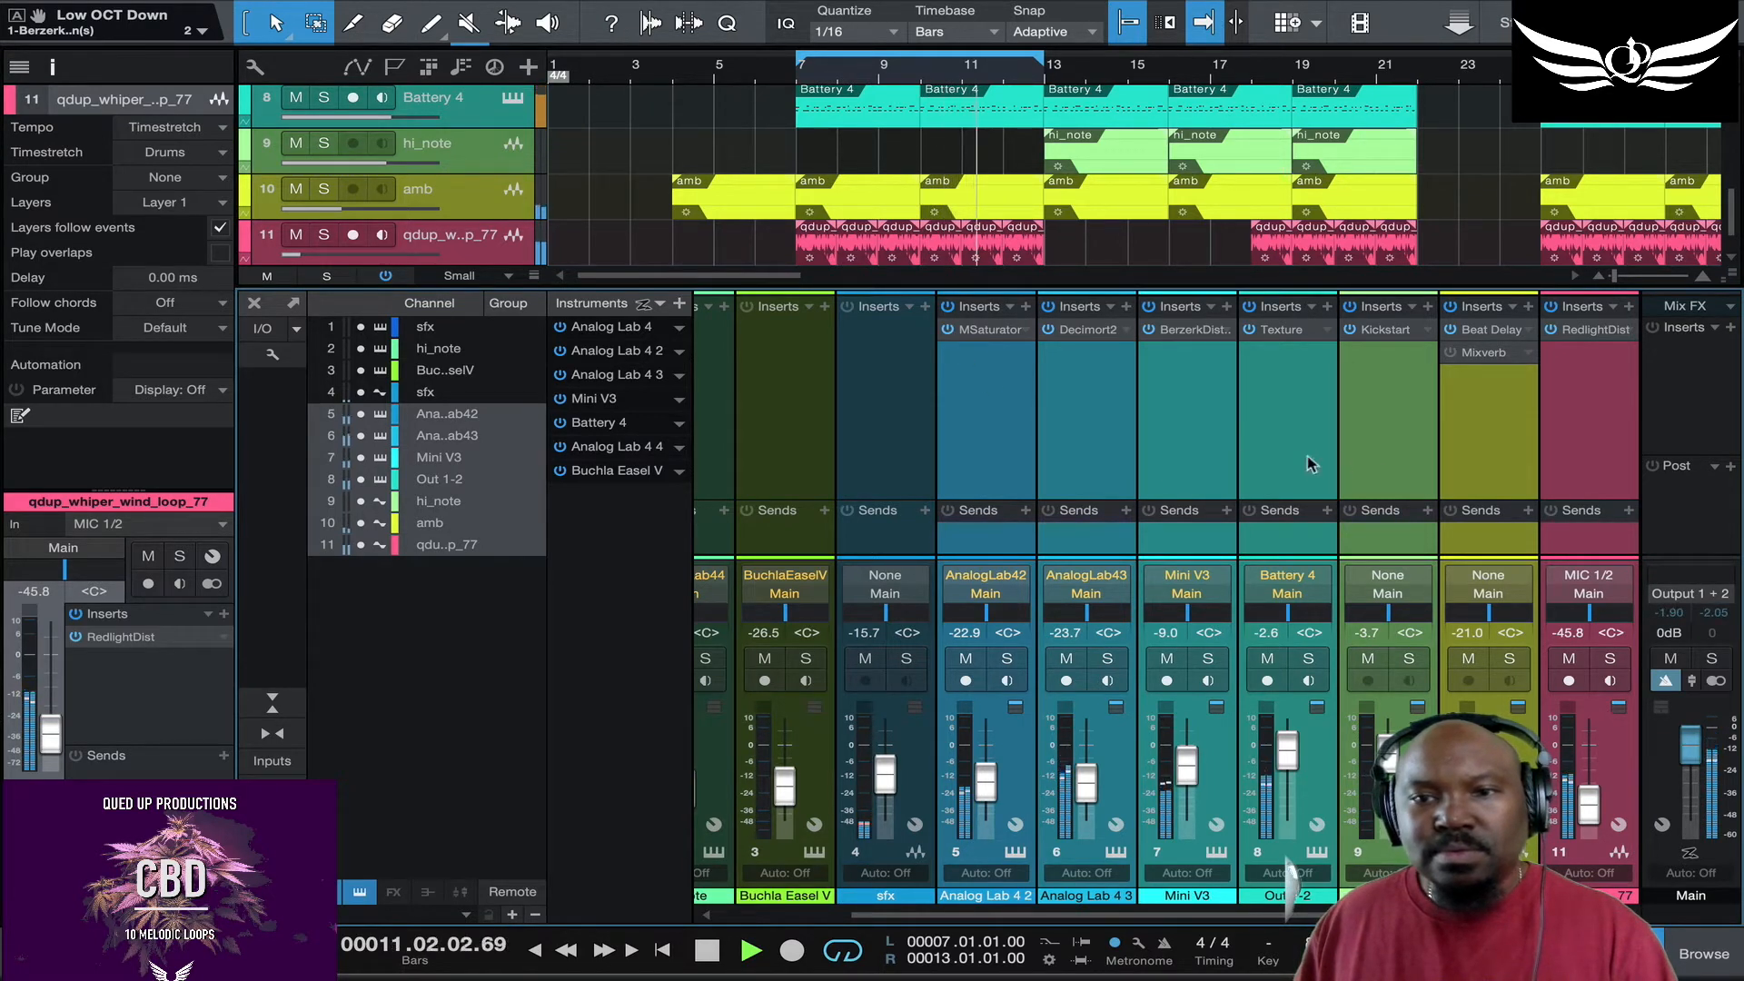
# Step: Set the Decimort2 dry/wet mix on Analog Lab 4 3 to 11% wet during playback, then stop and close the plug-in
pyautogui.click(1090, 330)
pyautogui.click(1090, 331)
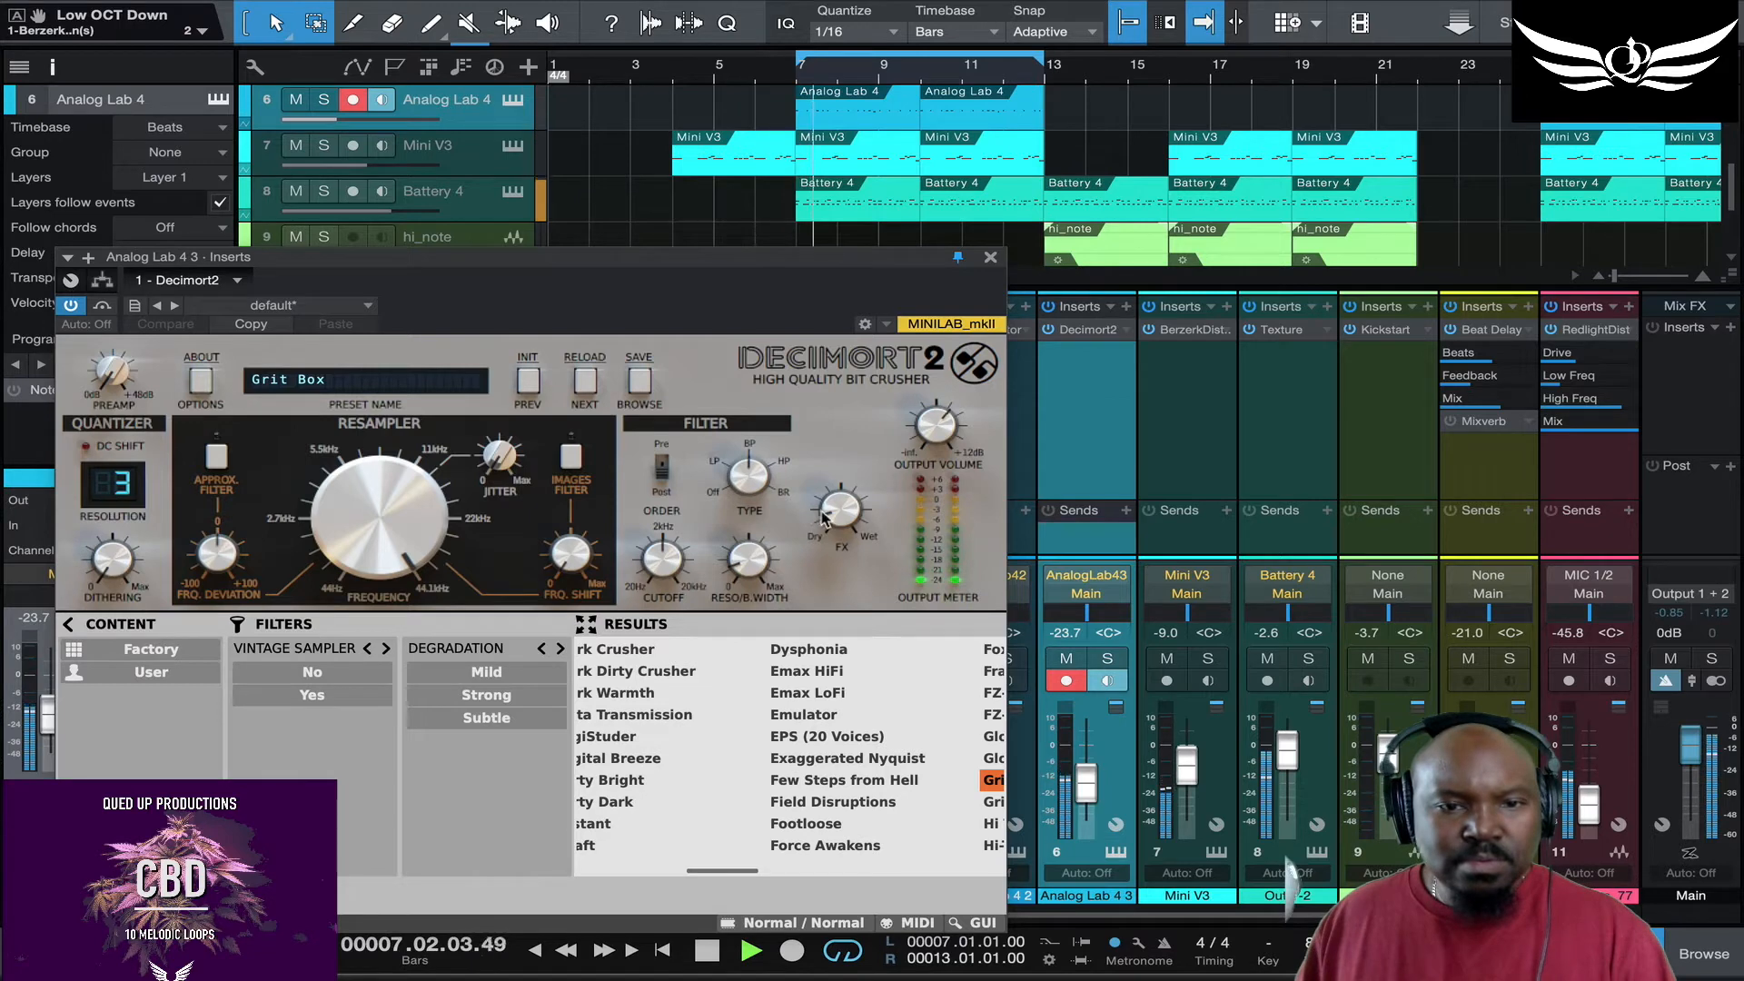
pyautogui.moveTo(841, 516); pyautogui.dragTo(842, 525)
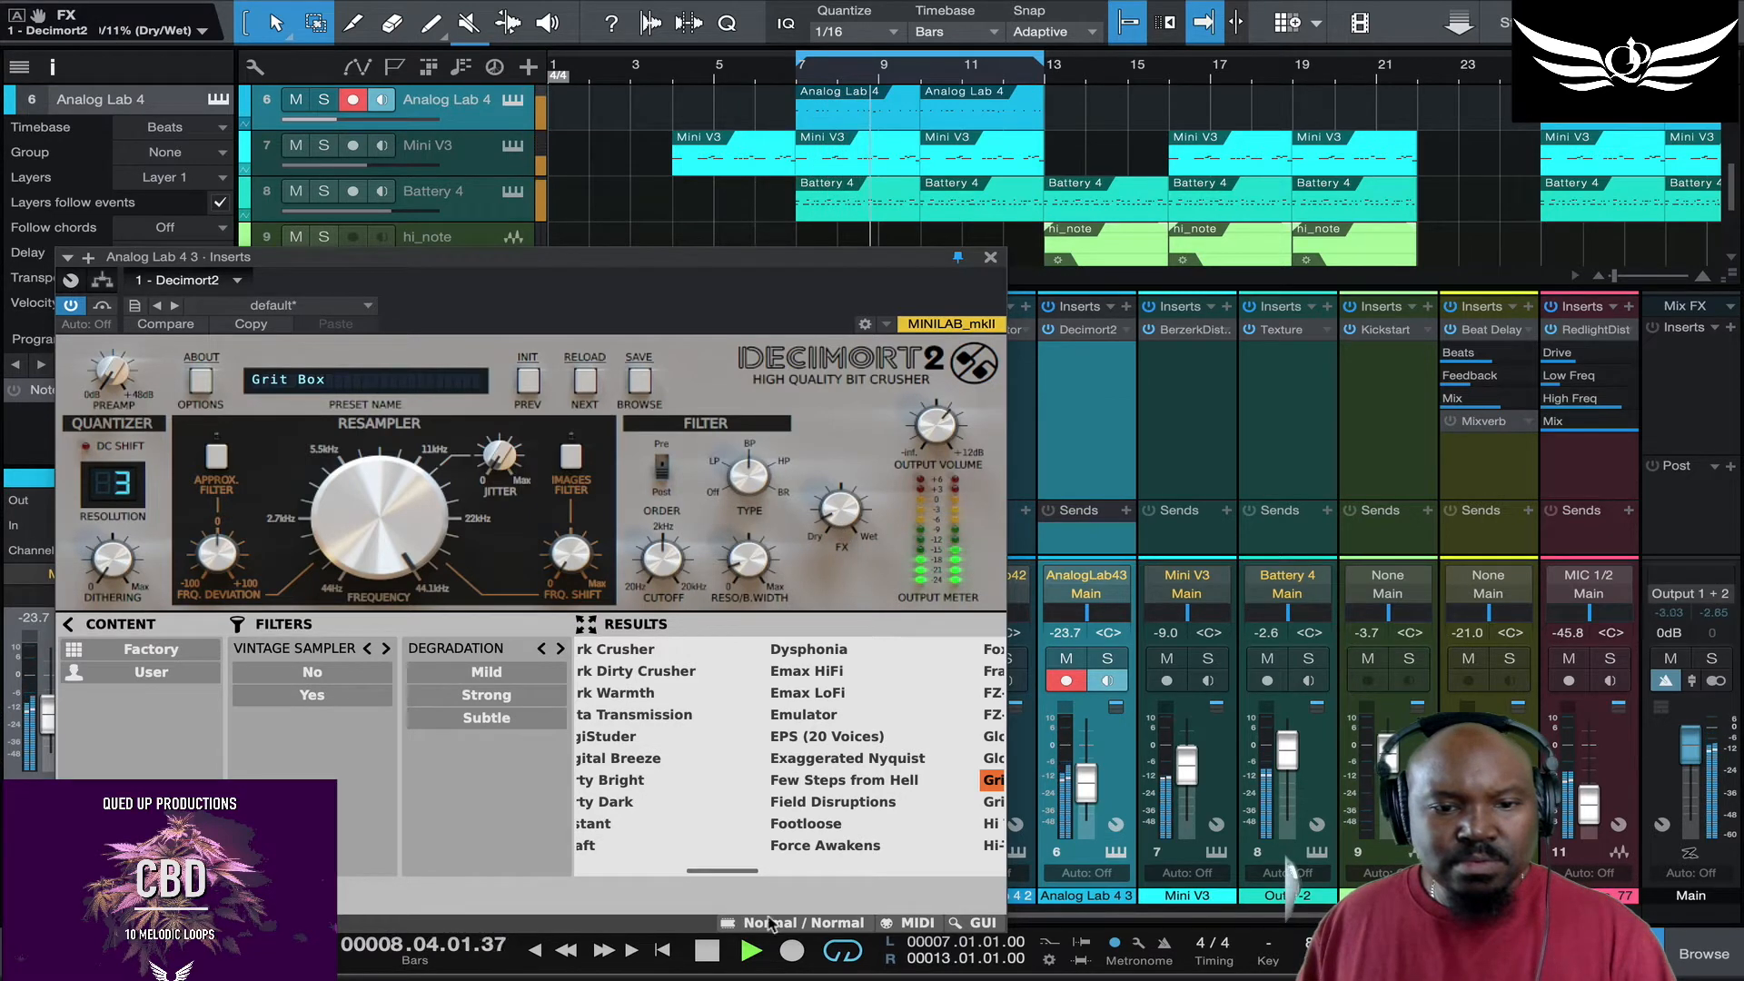
pyautogui.moveTo(730, 871); pyautogui.dragTo(784, 874)
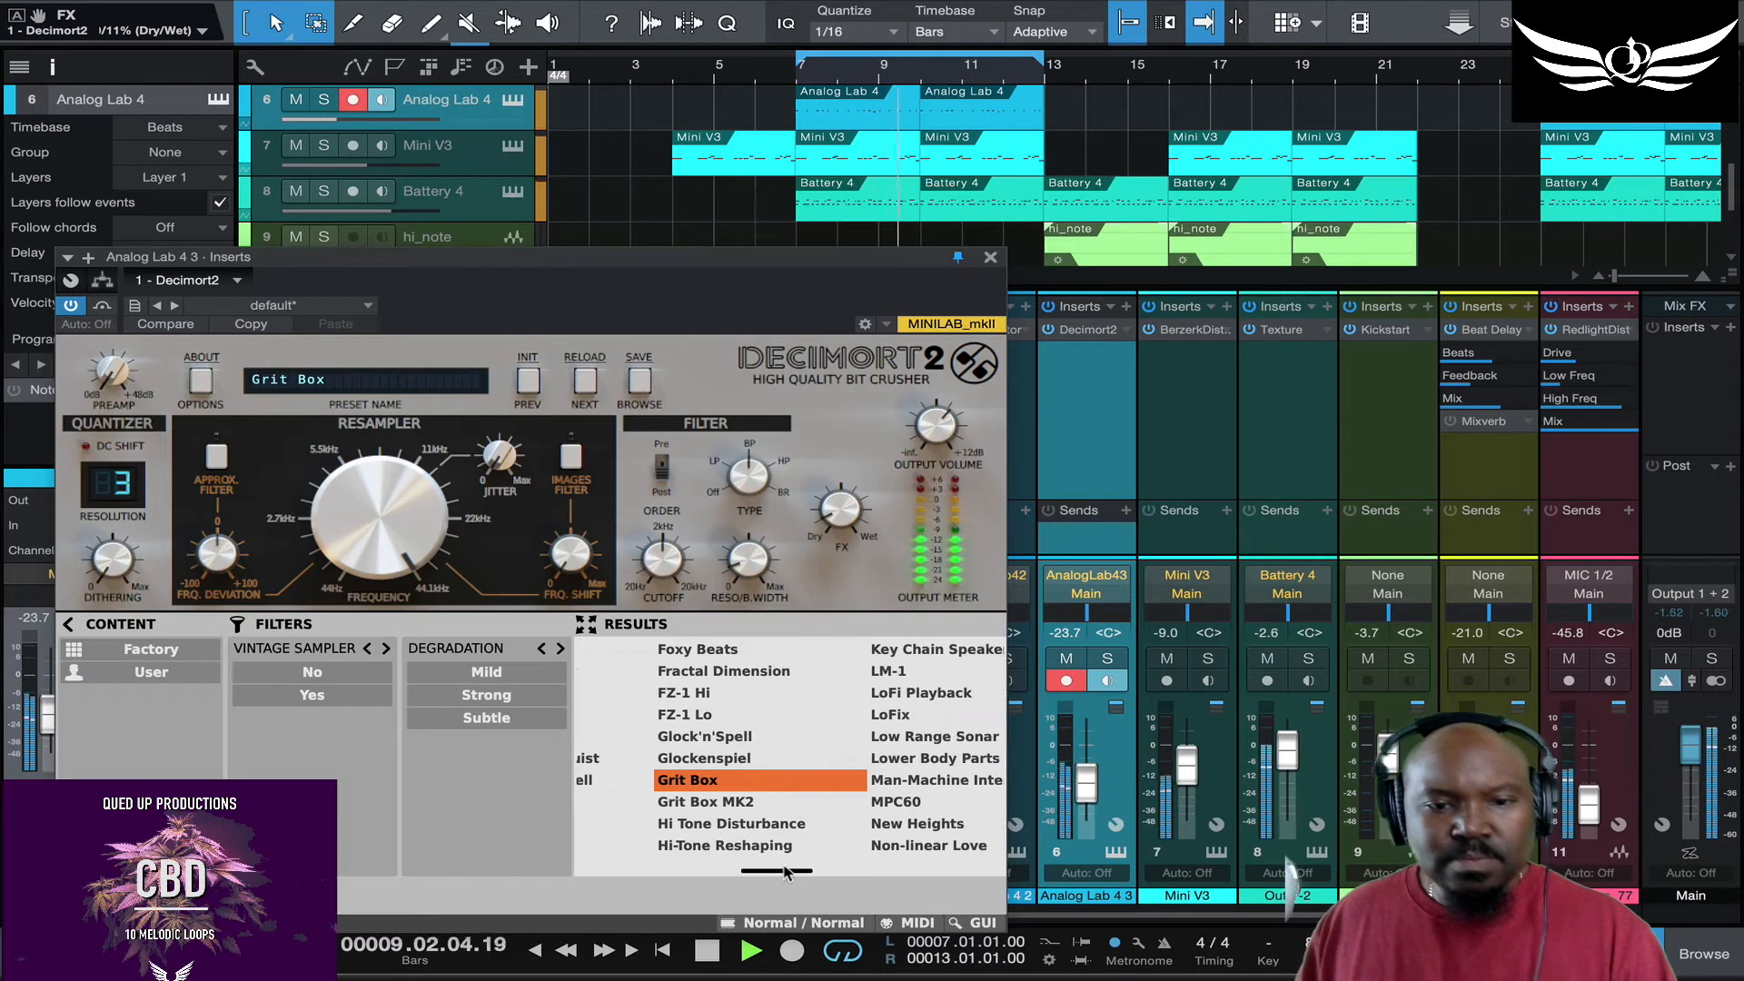
pyautogui.press('space')
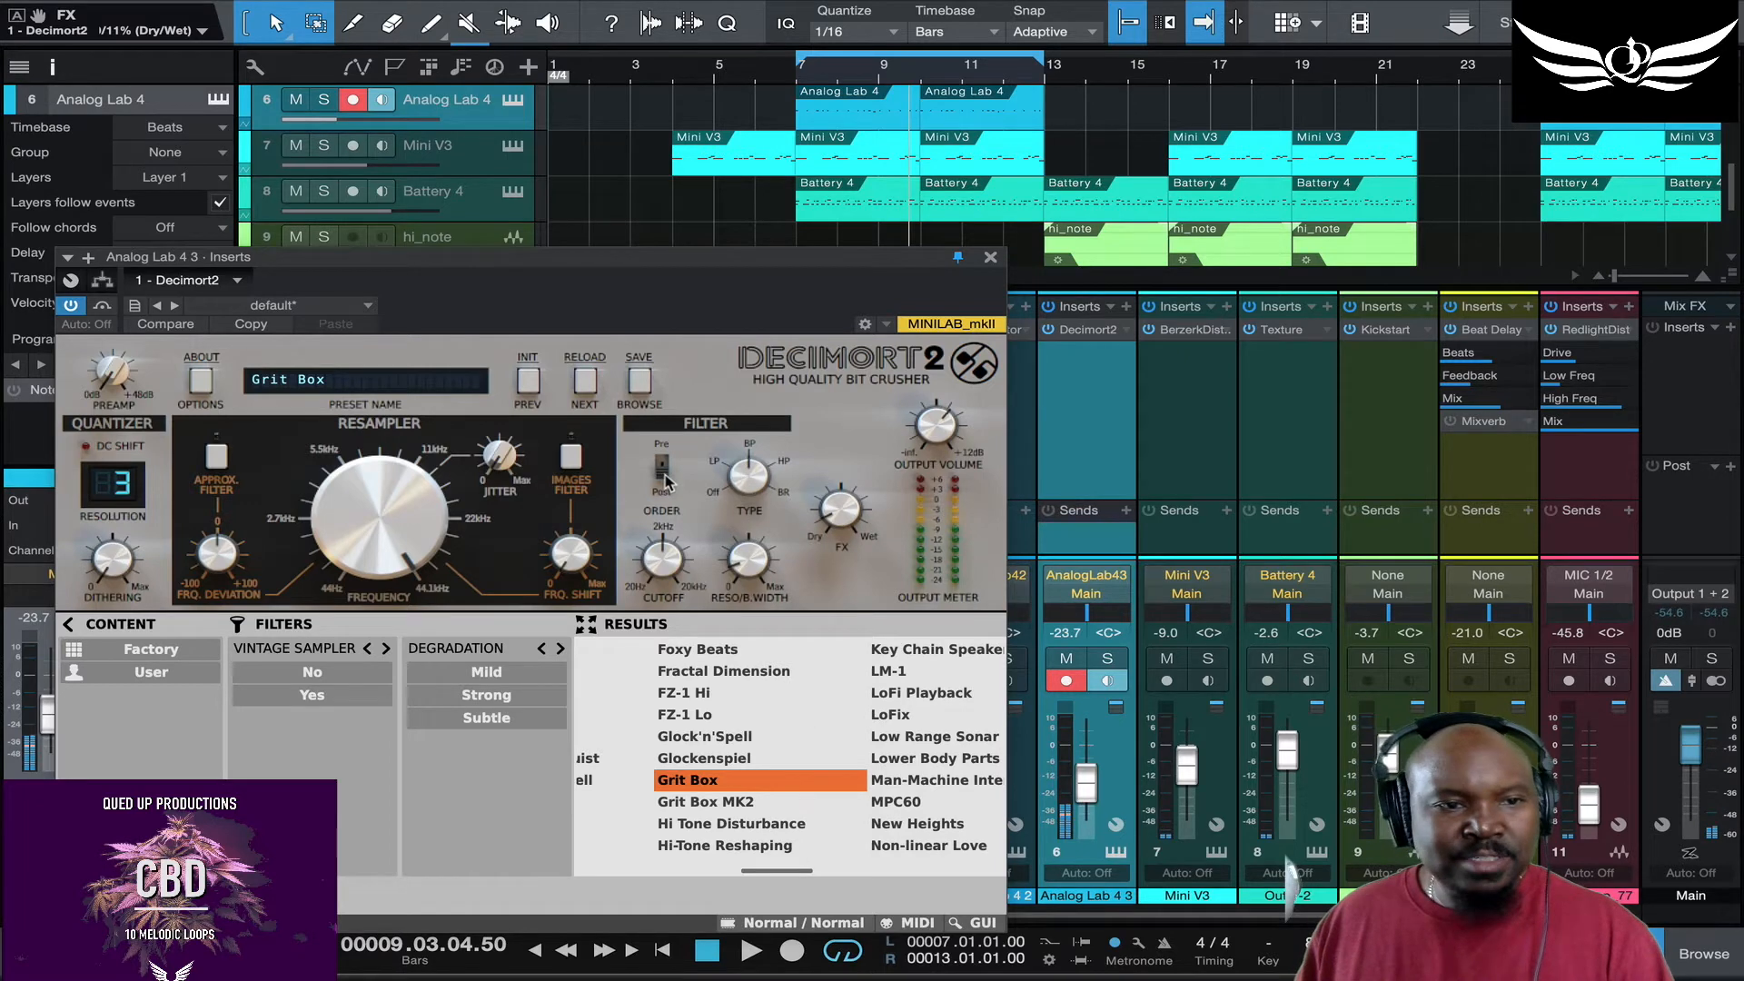
pyautogui.click(987, 262)
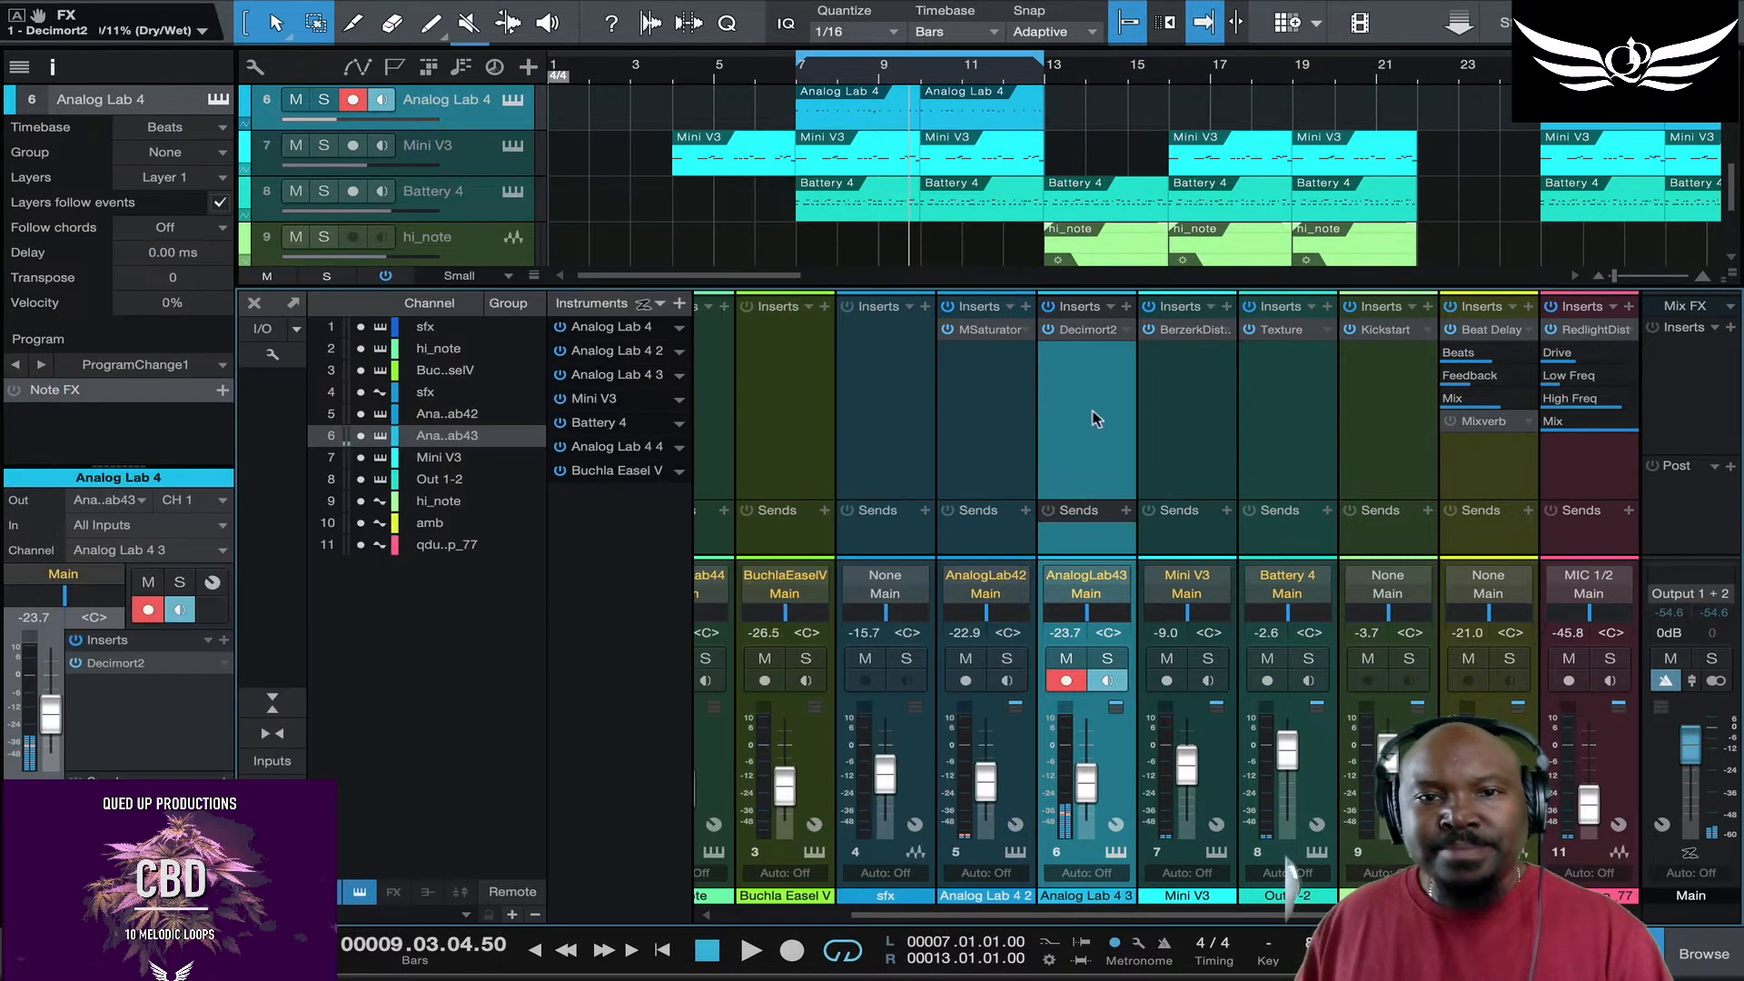
# Step: Select the Analog Lab 4 2 channel in the mixer
pyautogui.click(1319, 483)
pyautogui.click(1199, 459)
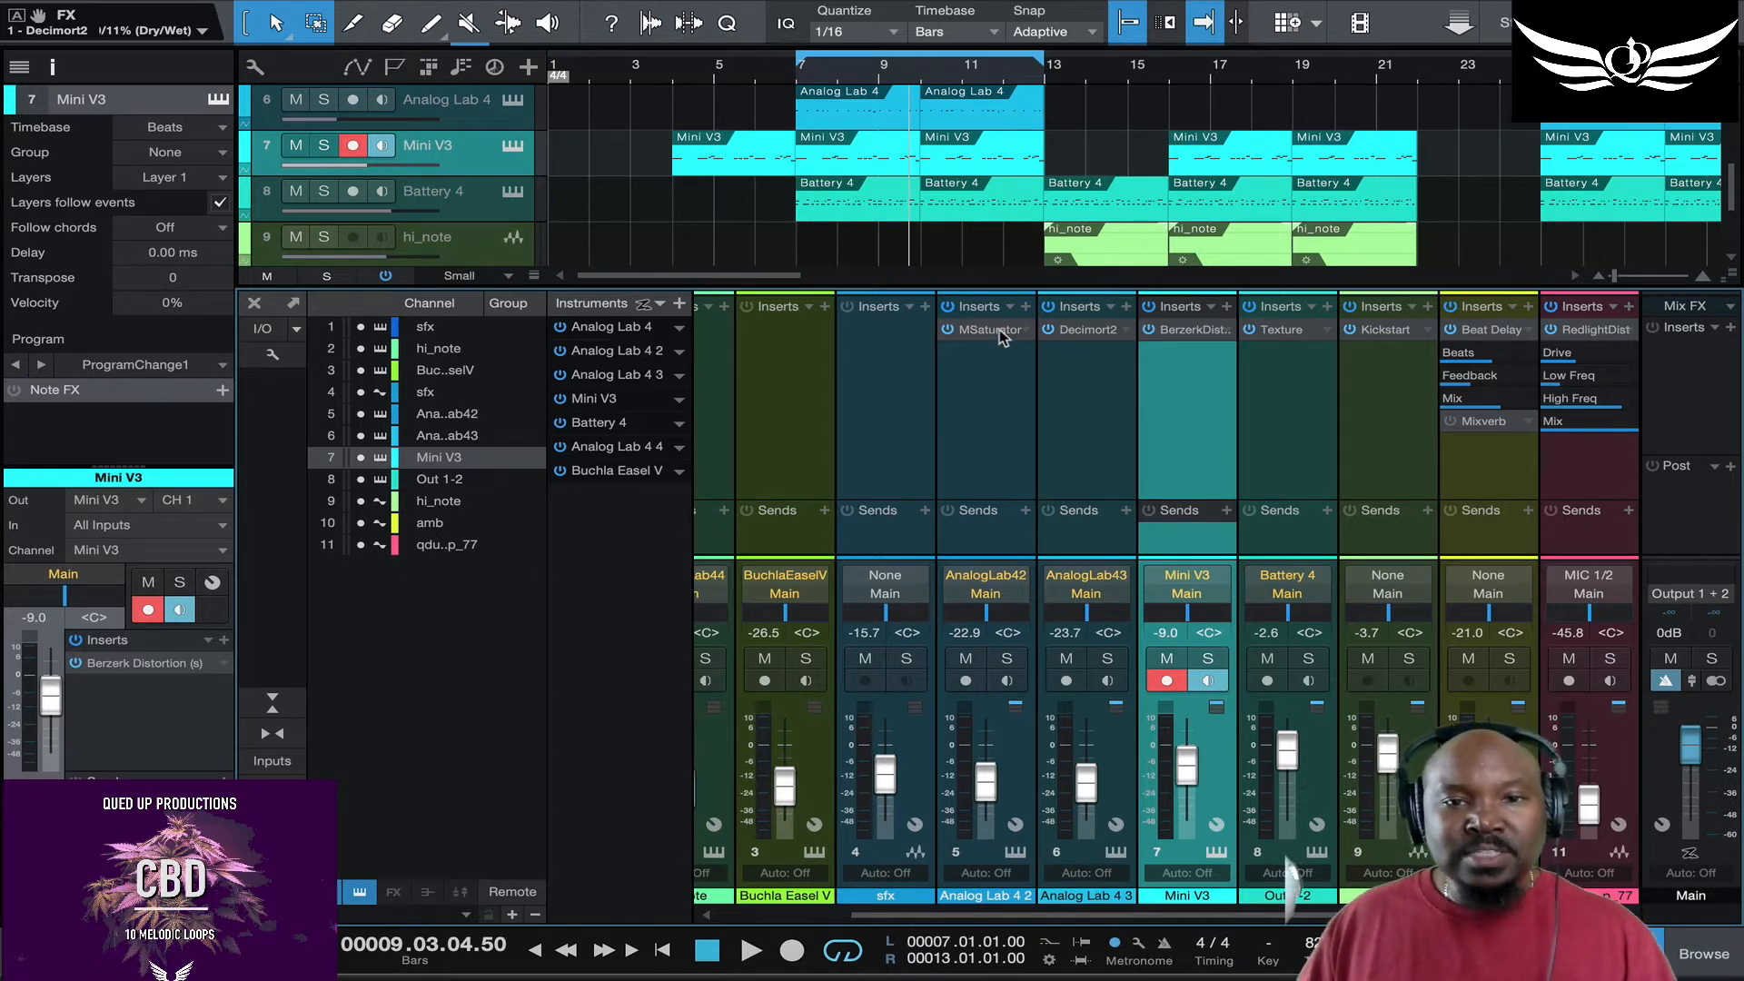
pyautogui.click(992, 447)
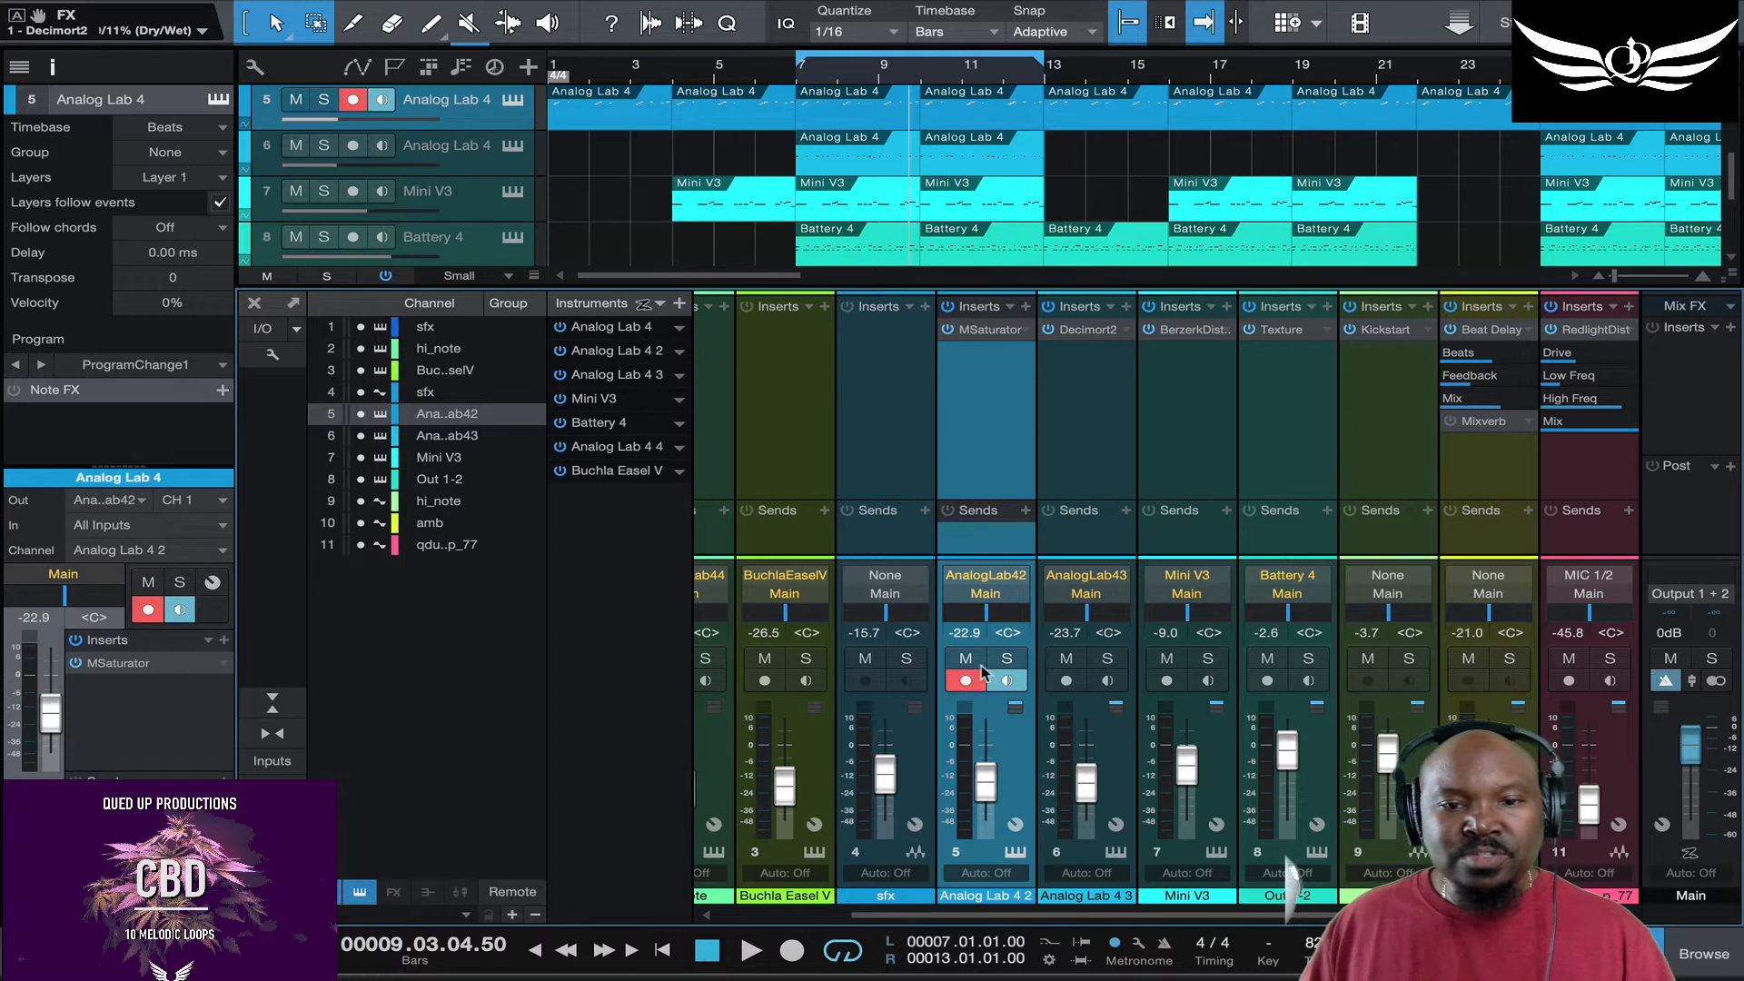
# Step: Solo the Analog Lab 4 2 channel, disarm its recording and start playback from bar 7
pyautogui.click(1006, 658)
pyautogui.click(970, 682)
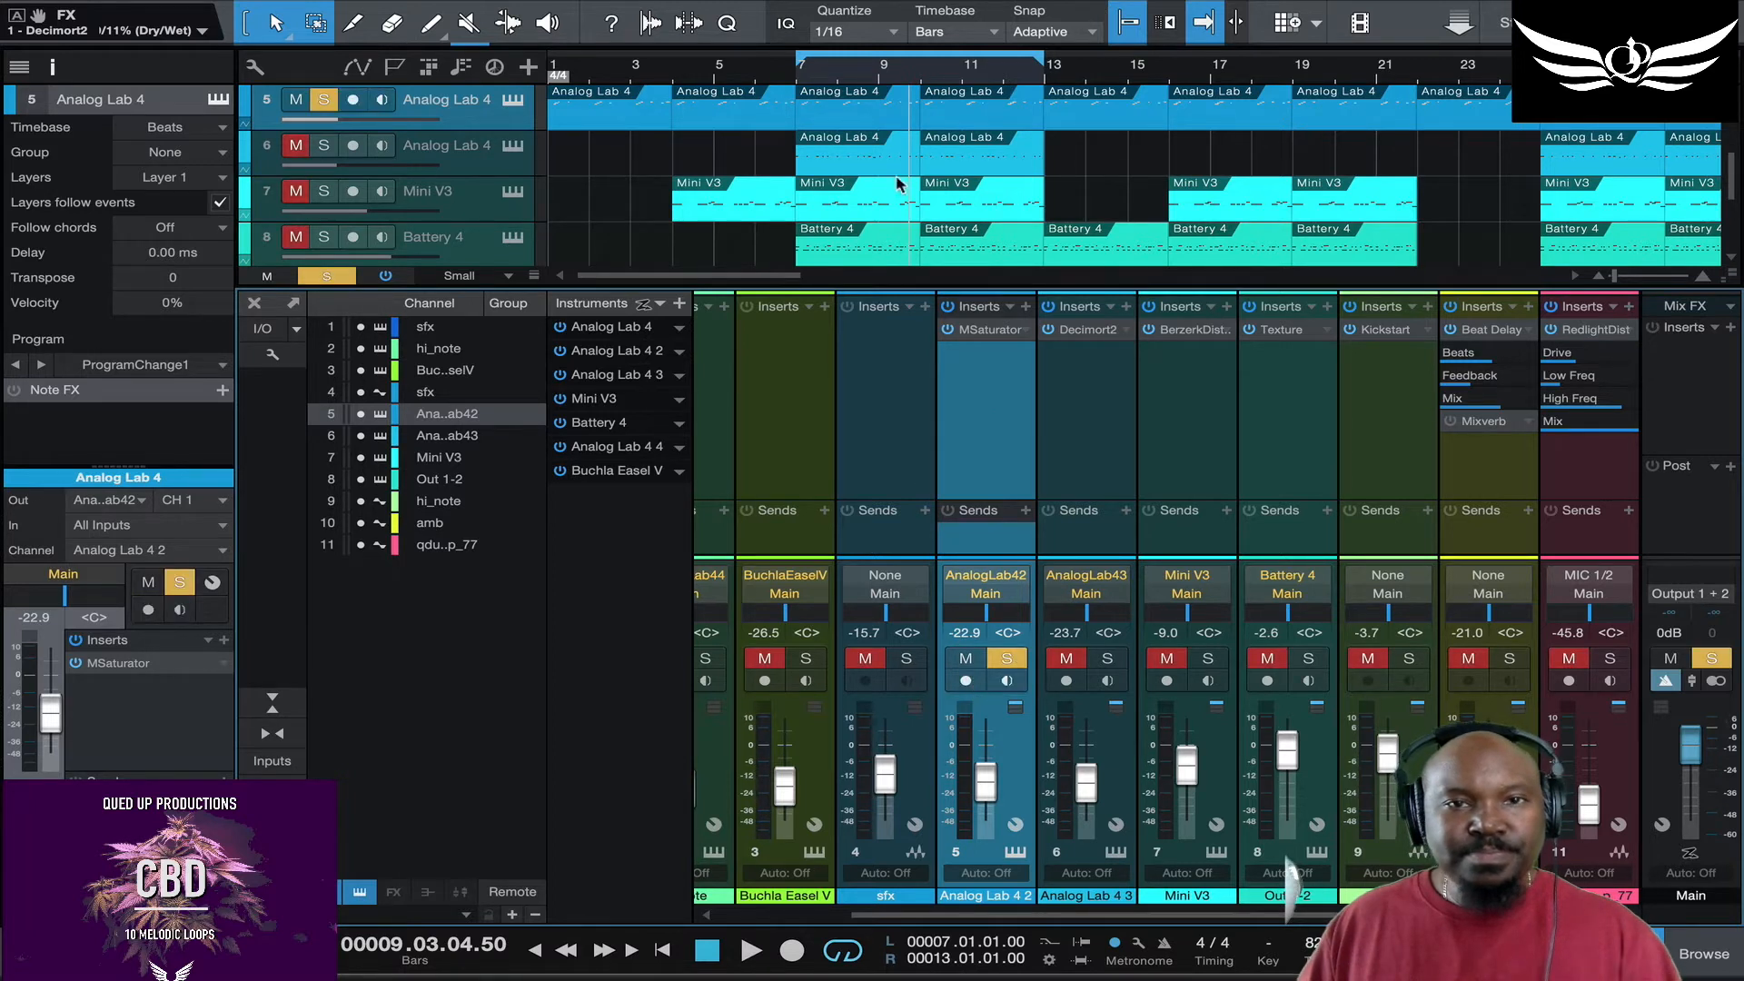
pyautogui.click(803, 67)
pyautogui.press('space')
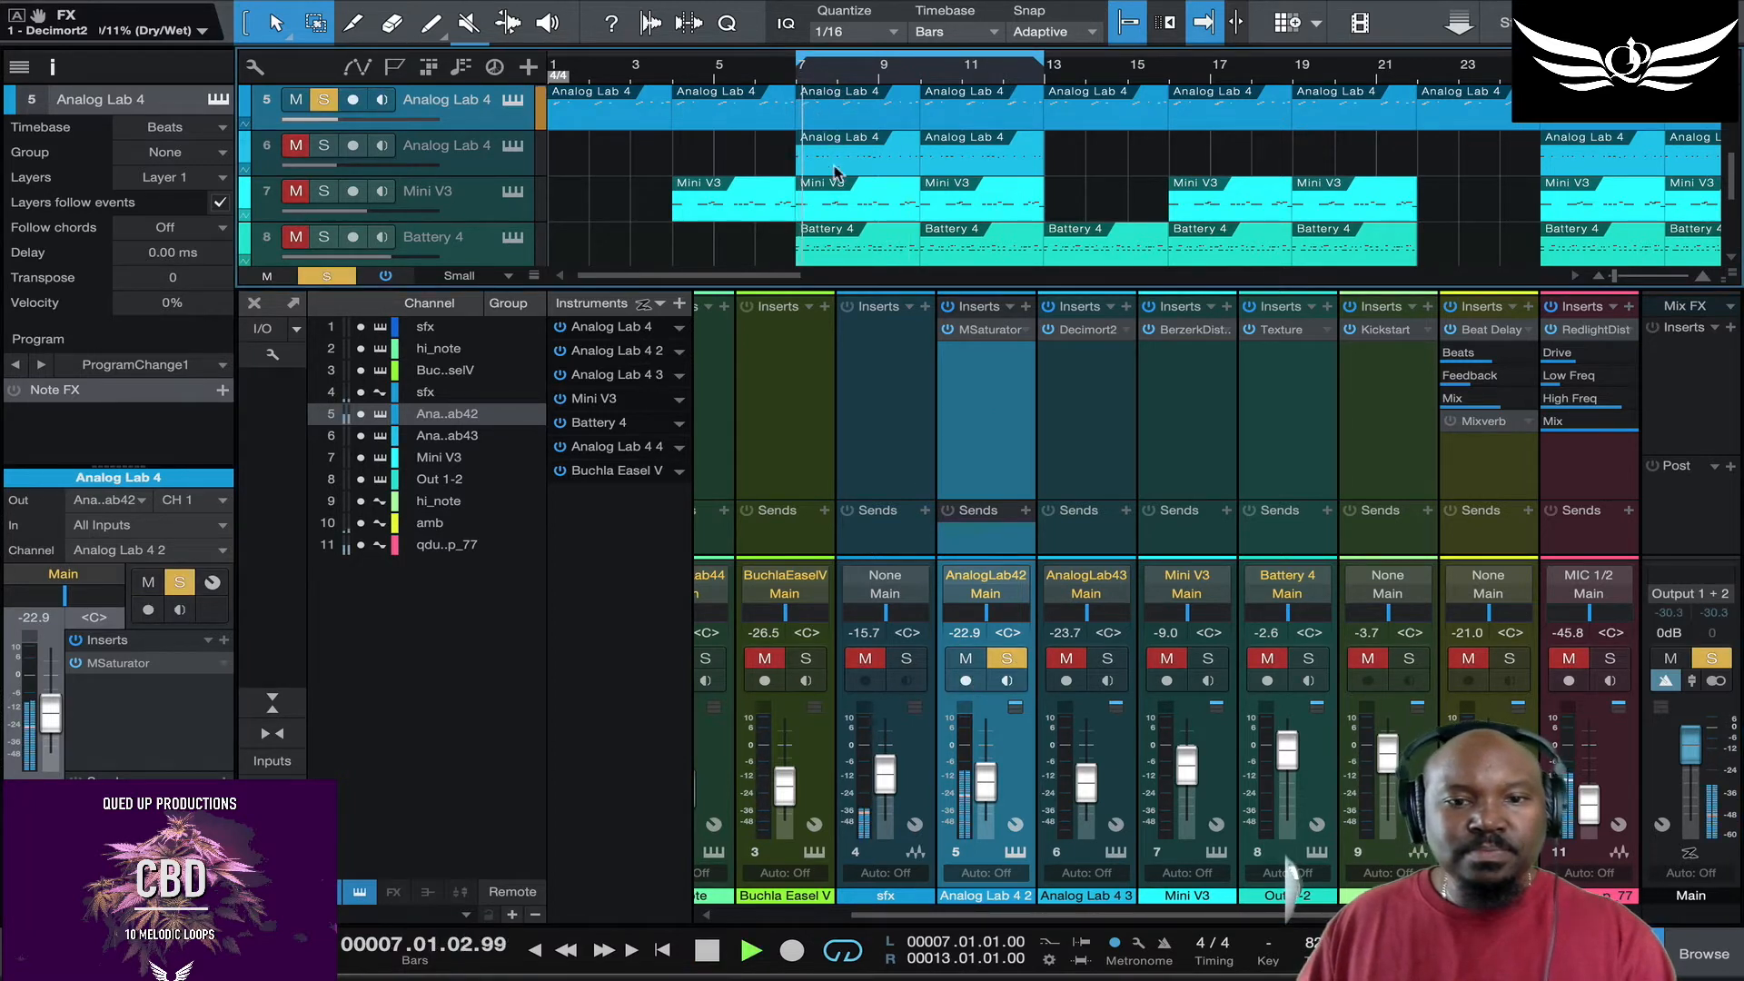
# Step: Compare the soloed Analog Lab 4 2 channel with its MSaturator insert bypassed and active during playback, and stop playback
pyautogui.click(983, 331)
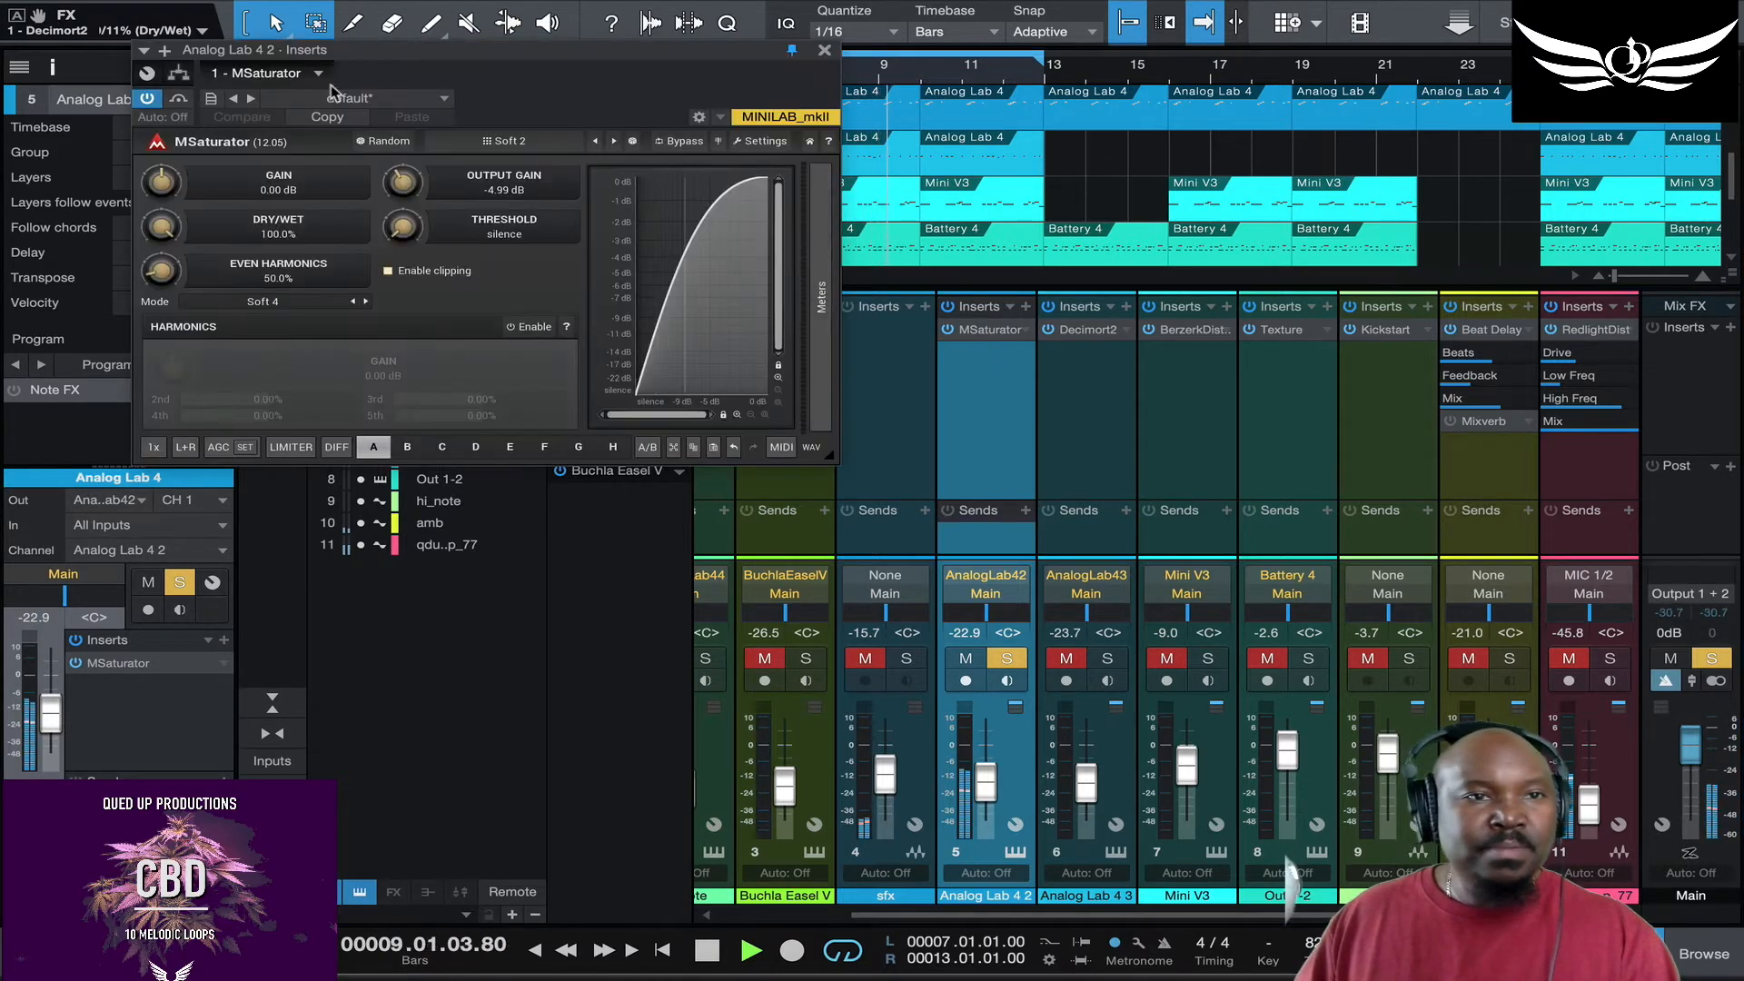
pyautogui.moveTo(368, 52); pyautogui.dragTo(407, 109)
pyautogui.click(187, 156)
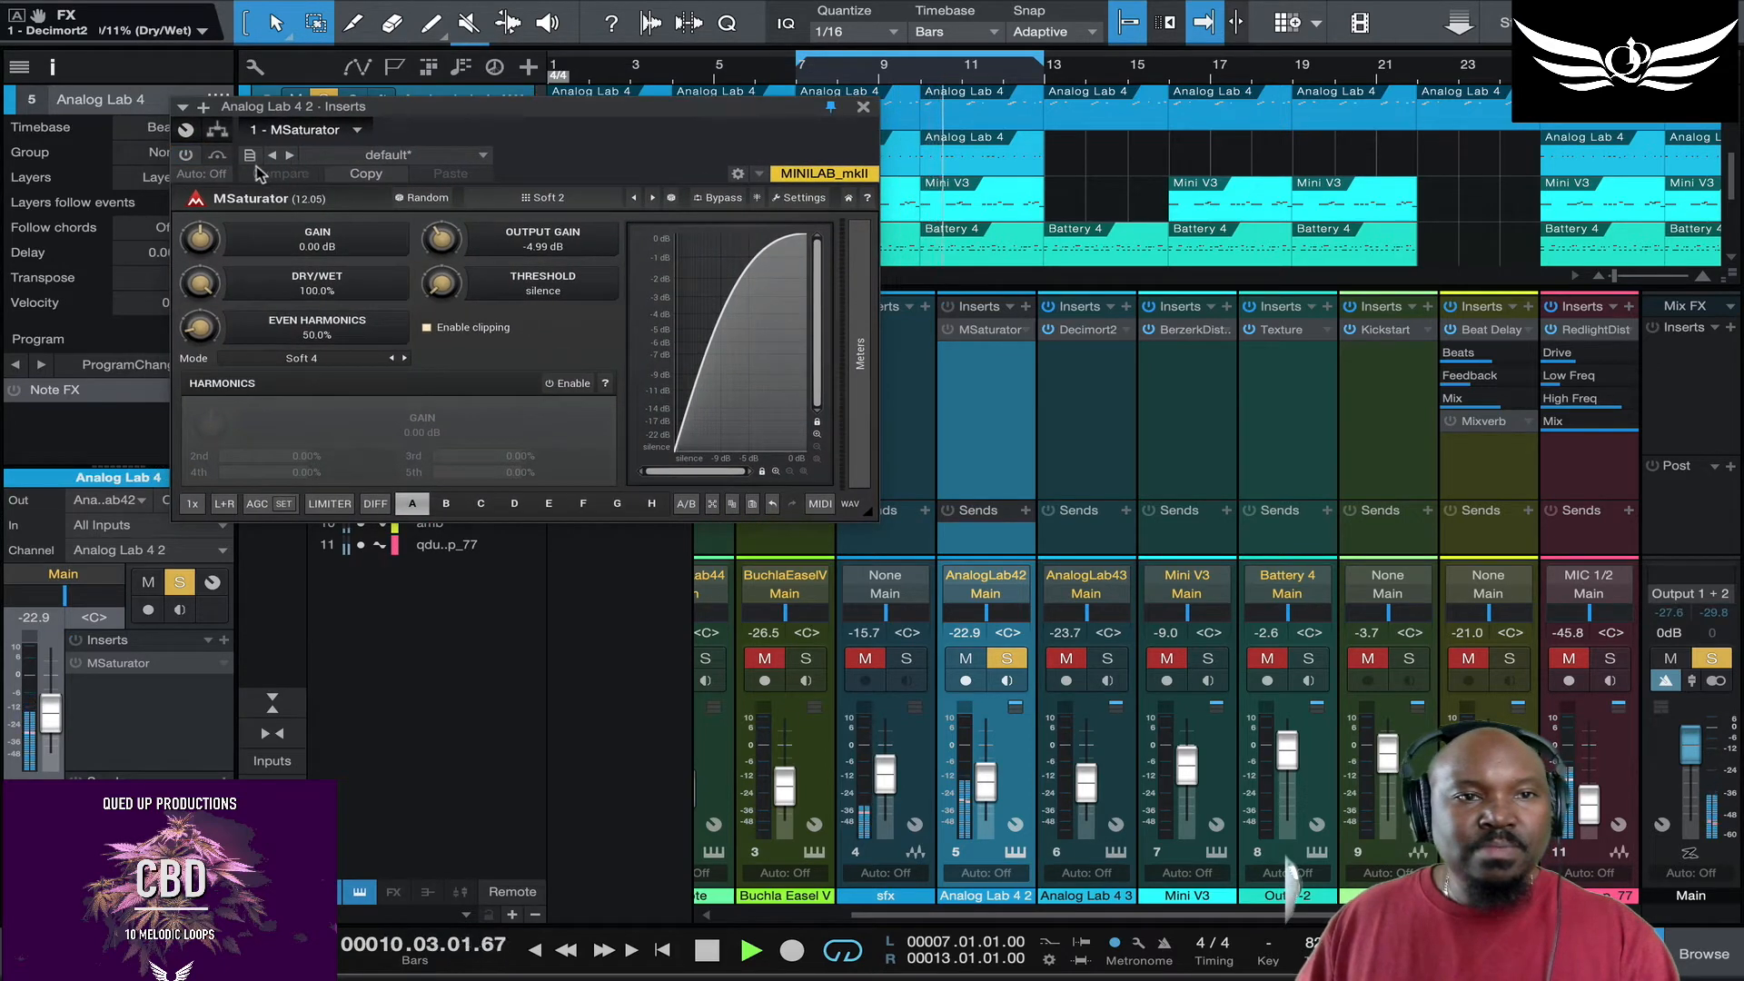
pyautogui.click(186, 157)
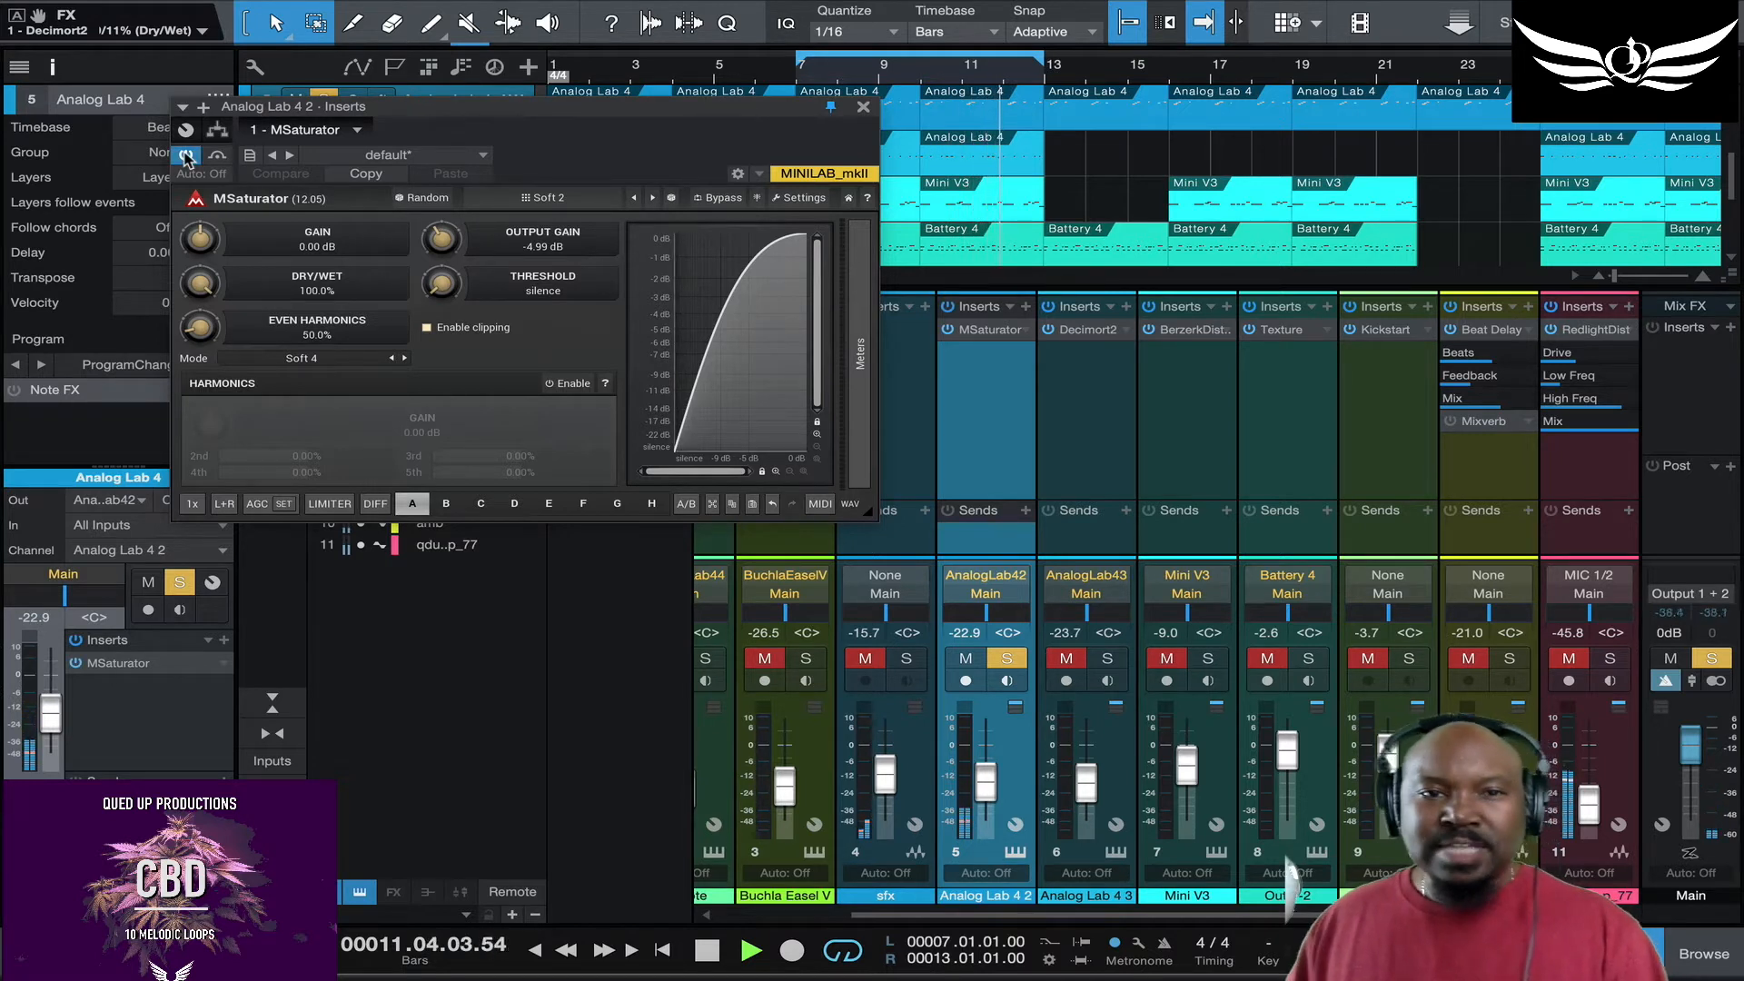
pyautogui.press('space')
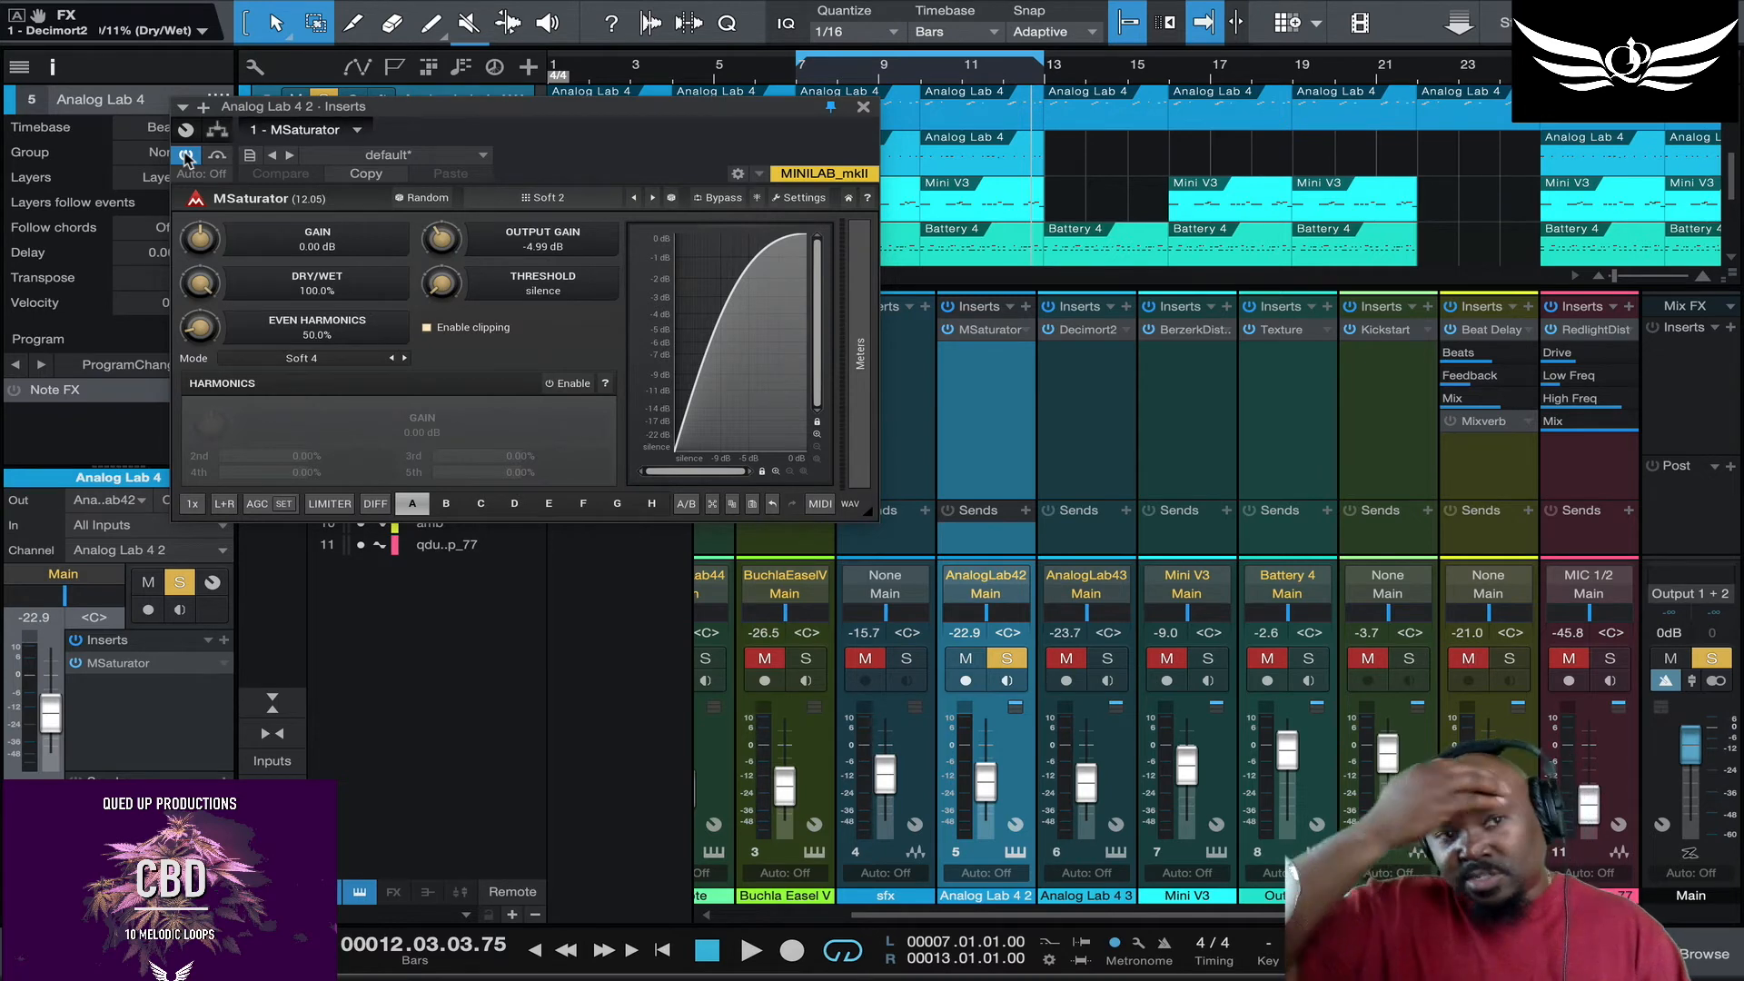
# Step: Examine MSaturator's controls and its preset list without loading a preset, and close the plug-in
pyautogui.moveTo(459, 106); pyautogui.dragTo(550, 189)
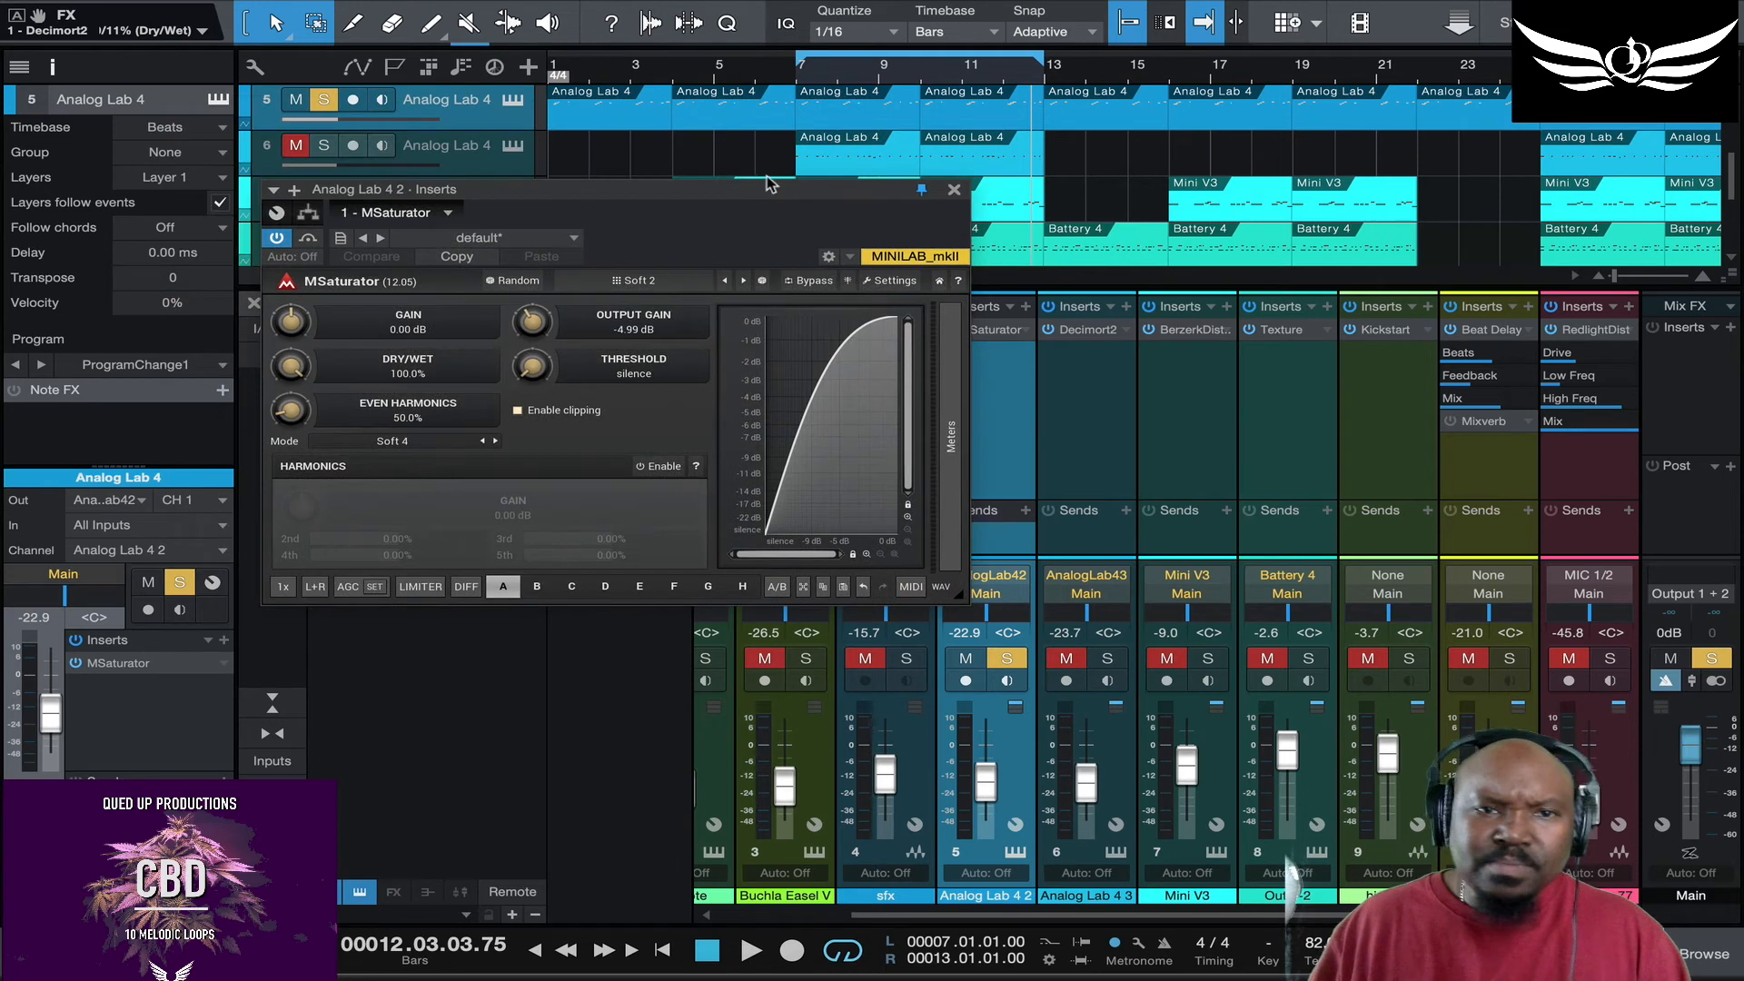
pyautogui.moveTo(743, 195); pyautogui.dragTo(872, 128)
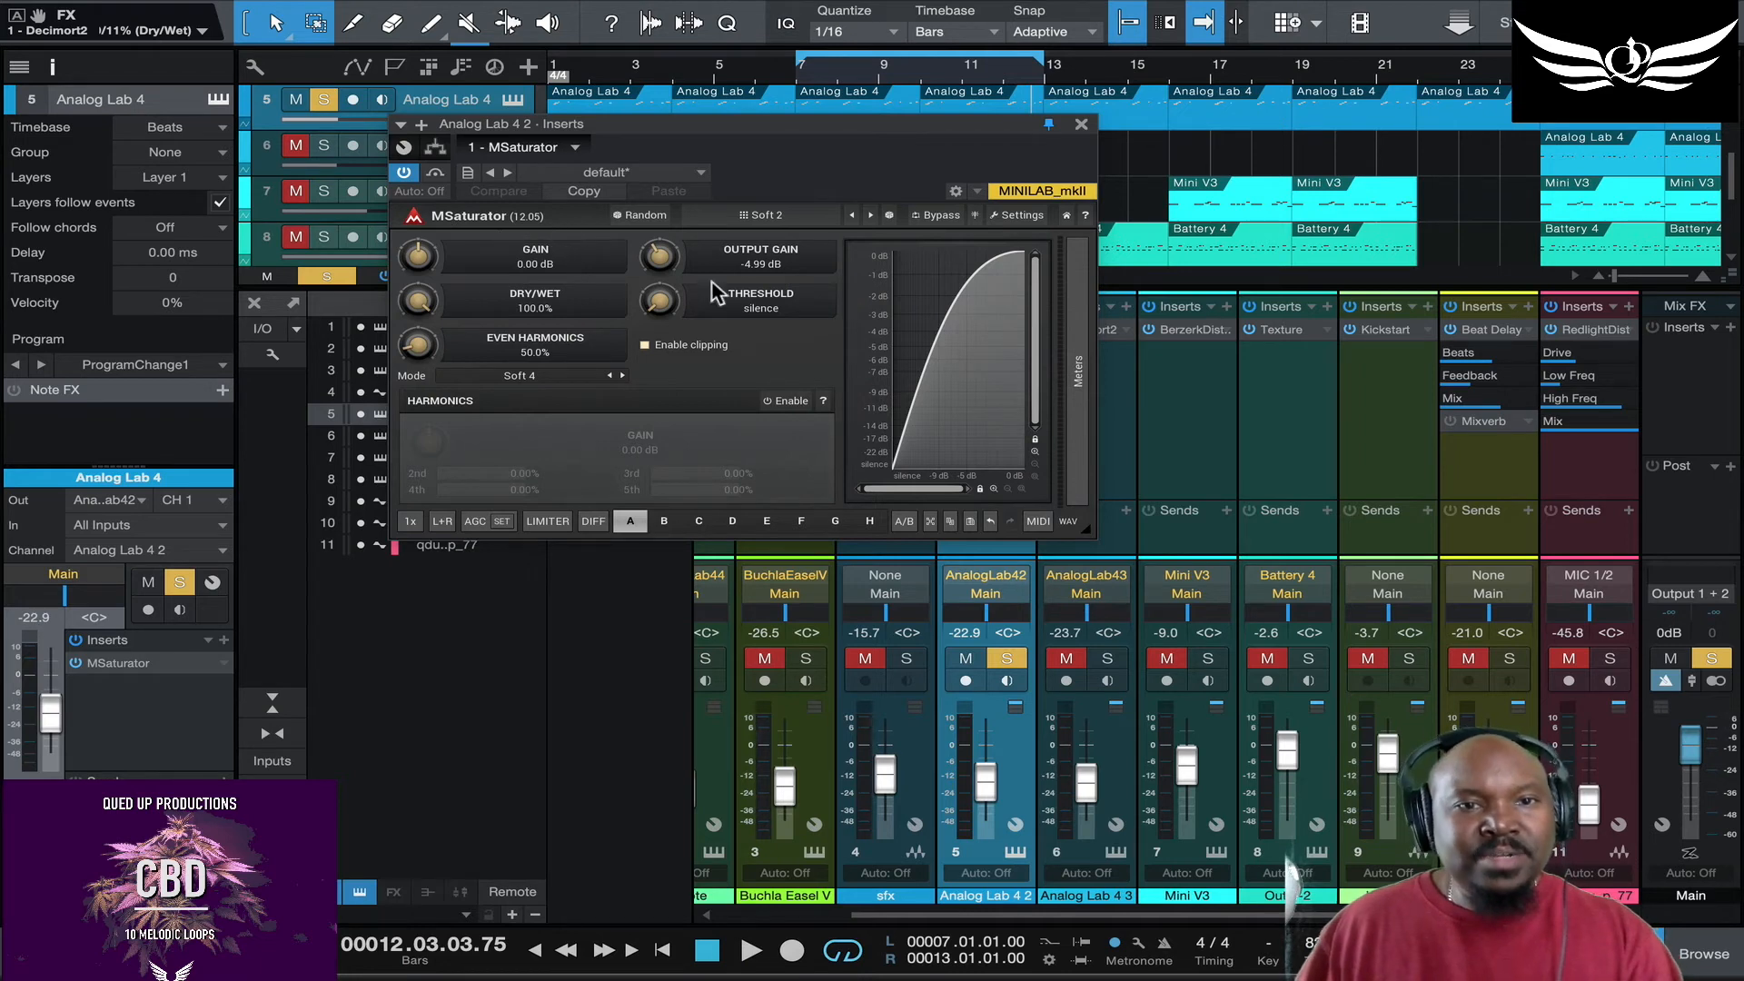
pyautogui.click(765, 215)
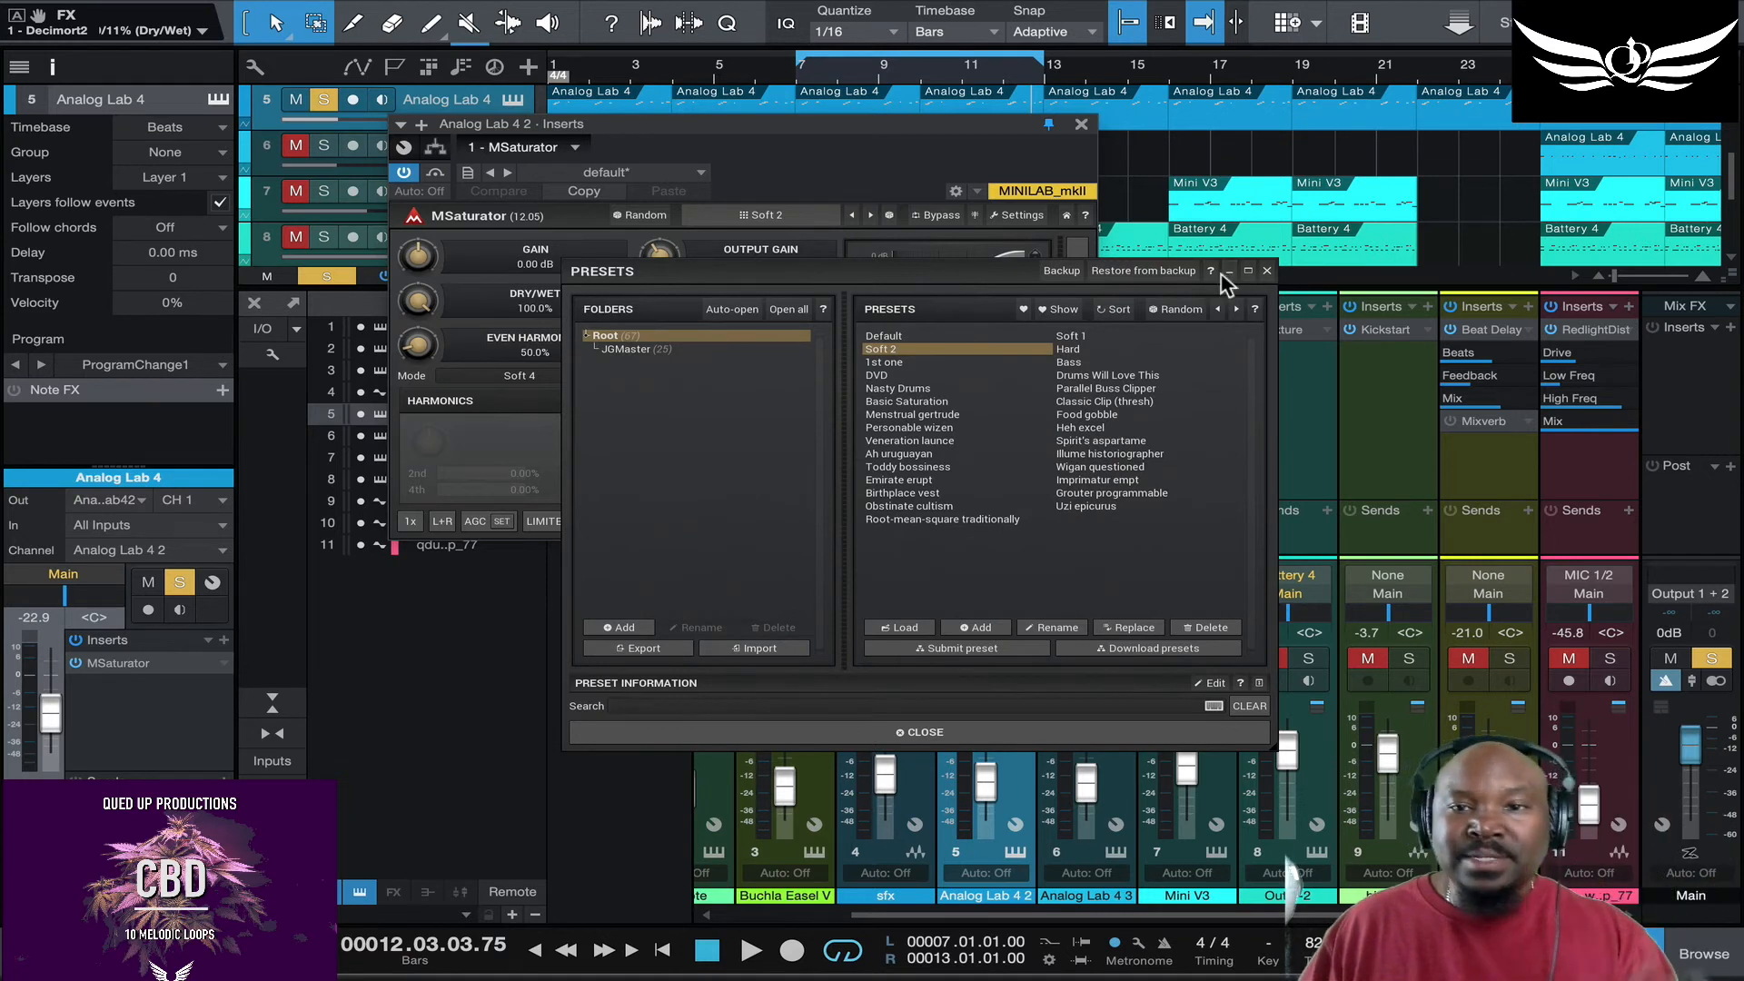
pyautogui.click(1267, 271)
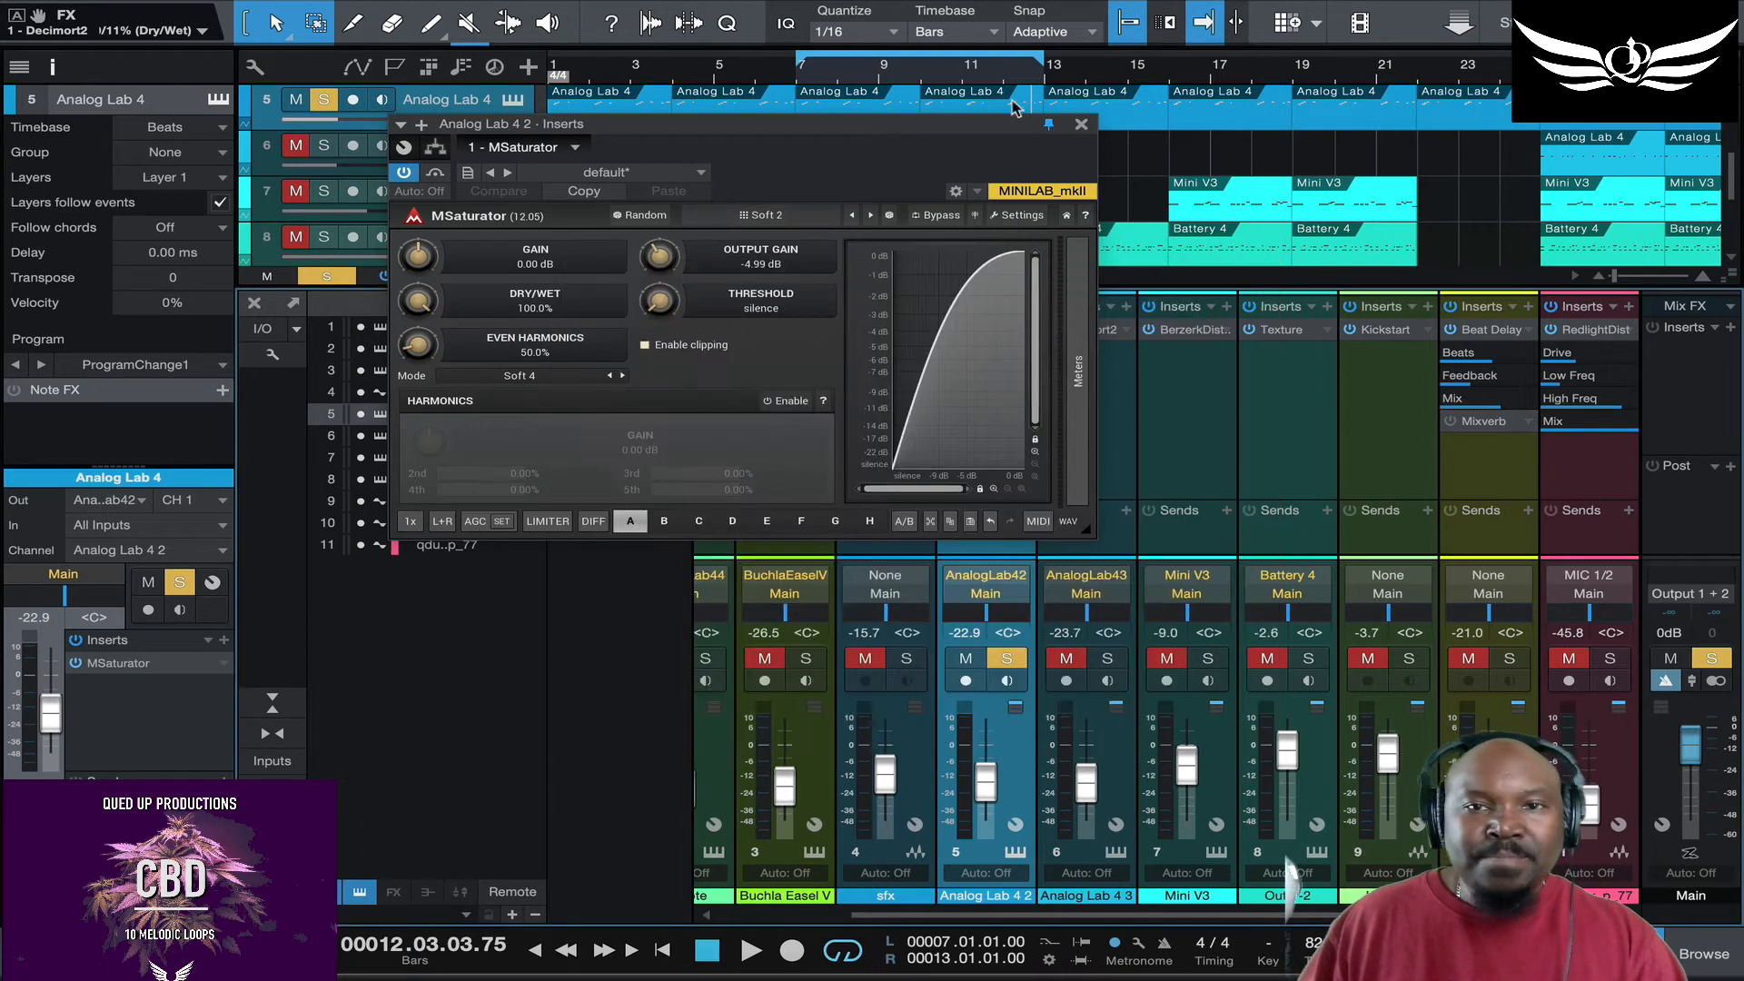
pyautogui.click(1078, 127)
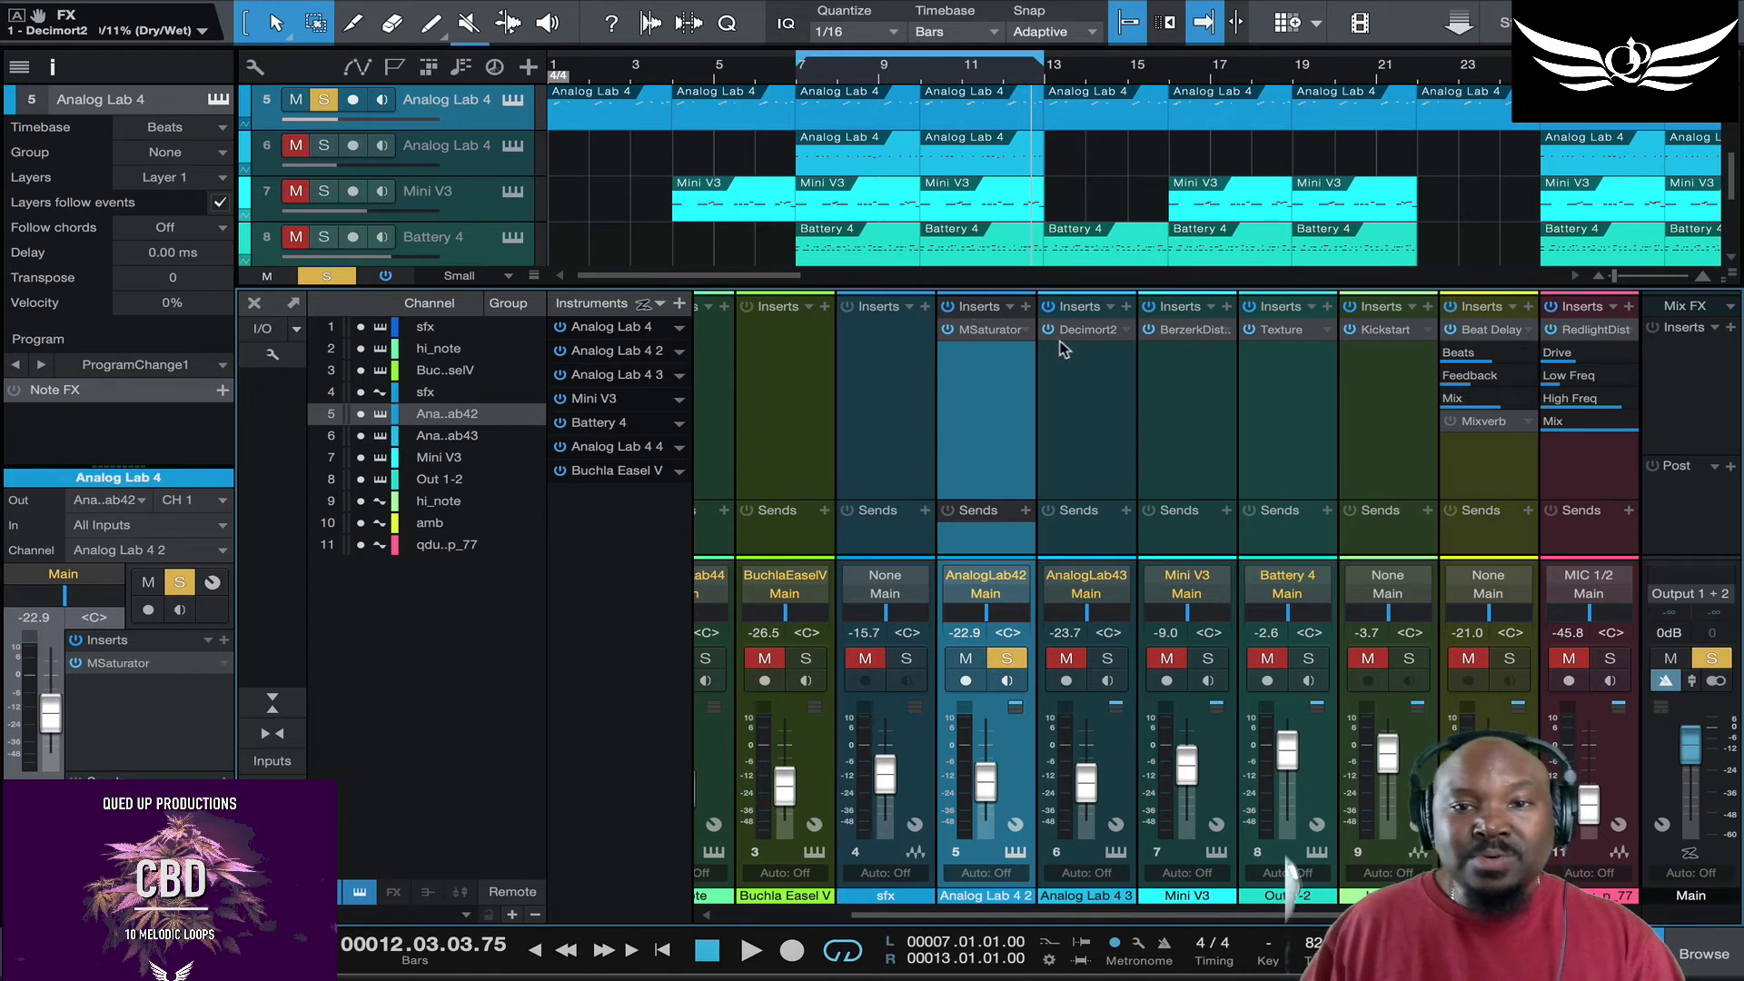
# Step: Look over Decimort2 on Analog Lab 4 3 and Berzerk Distortion on Mini V3, closing each plug-in
pyautogui.click(1097, 329)
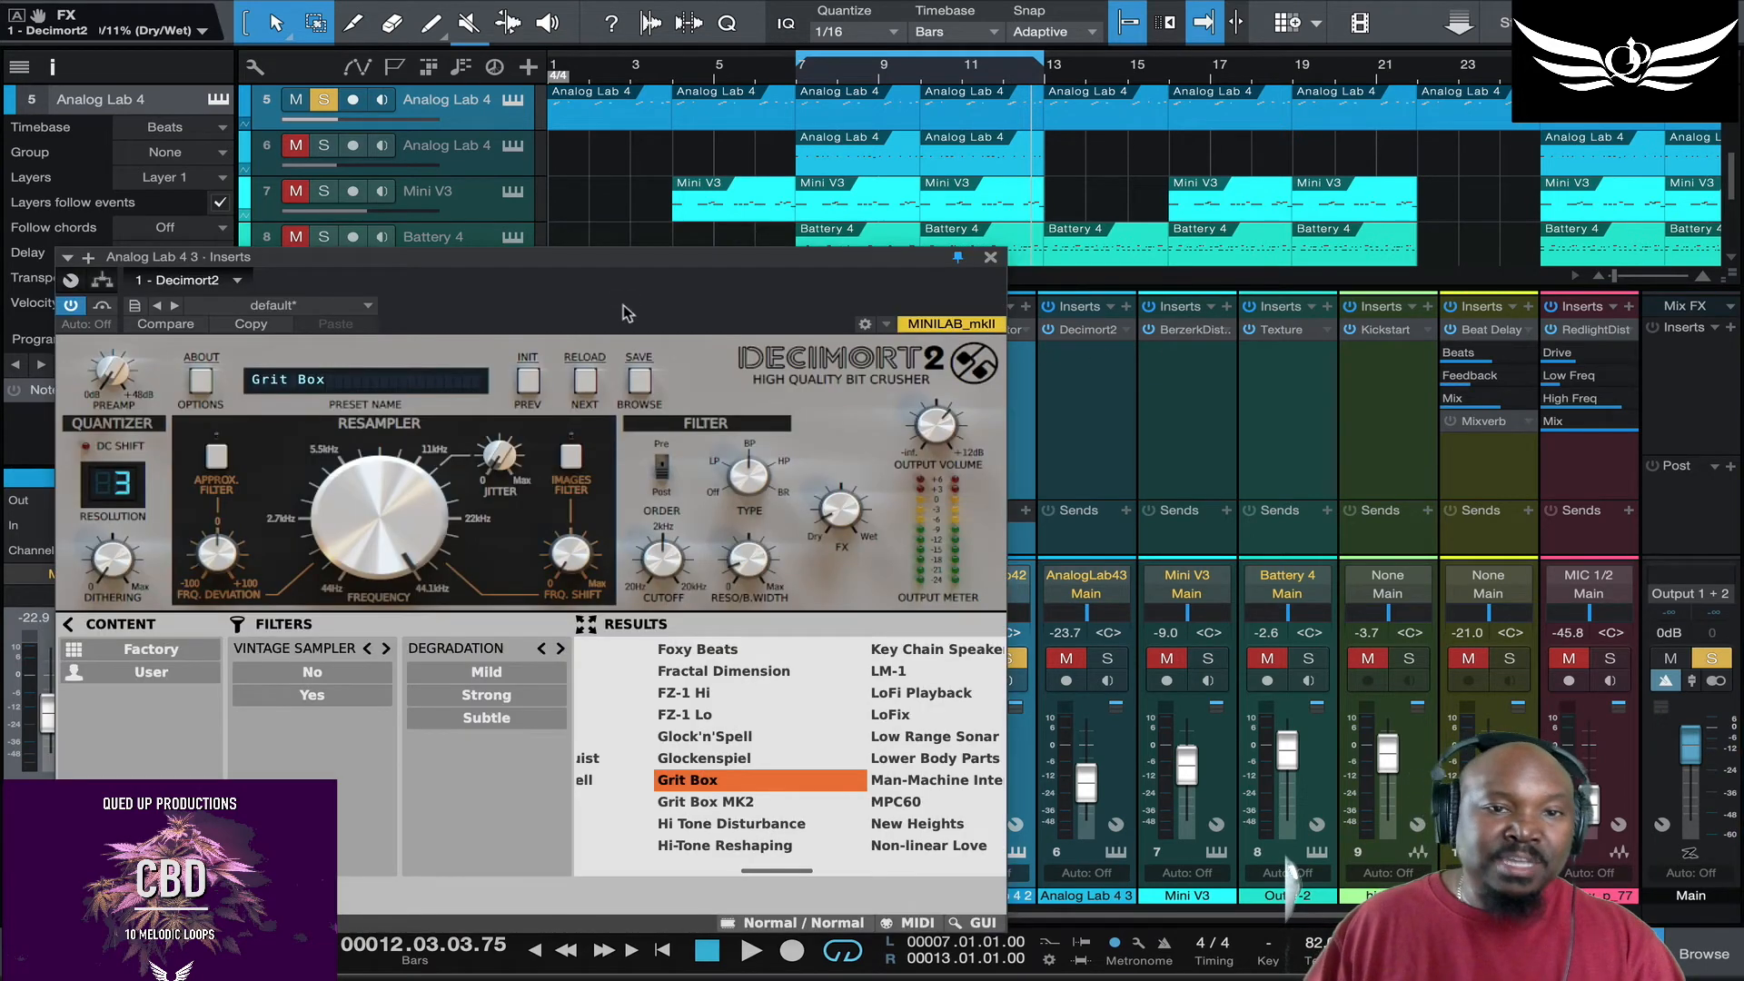
pyautogui.moveTo(673, 258); pyautogui.dragTo(828, 171)
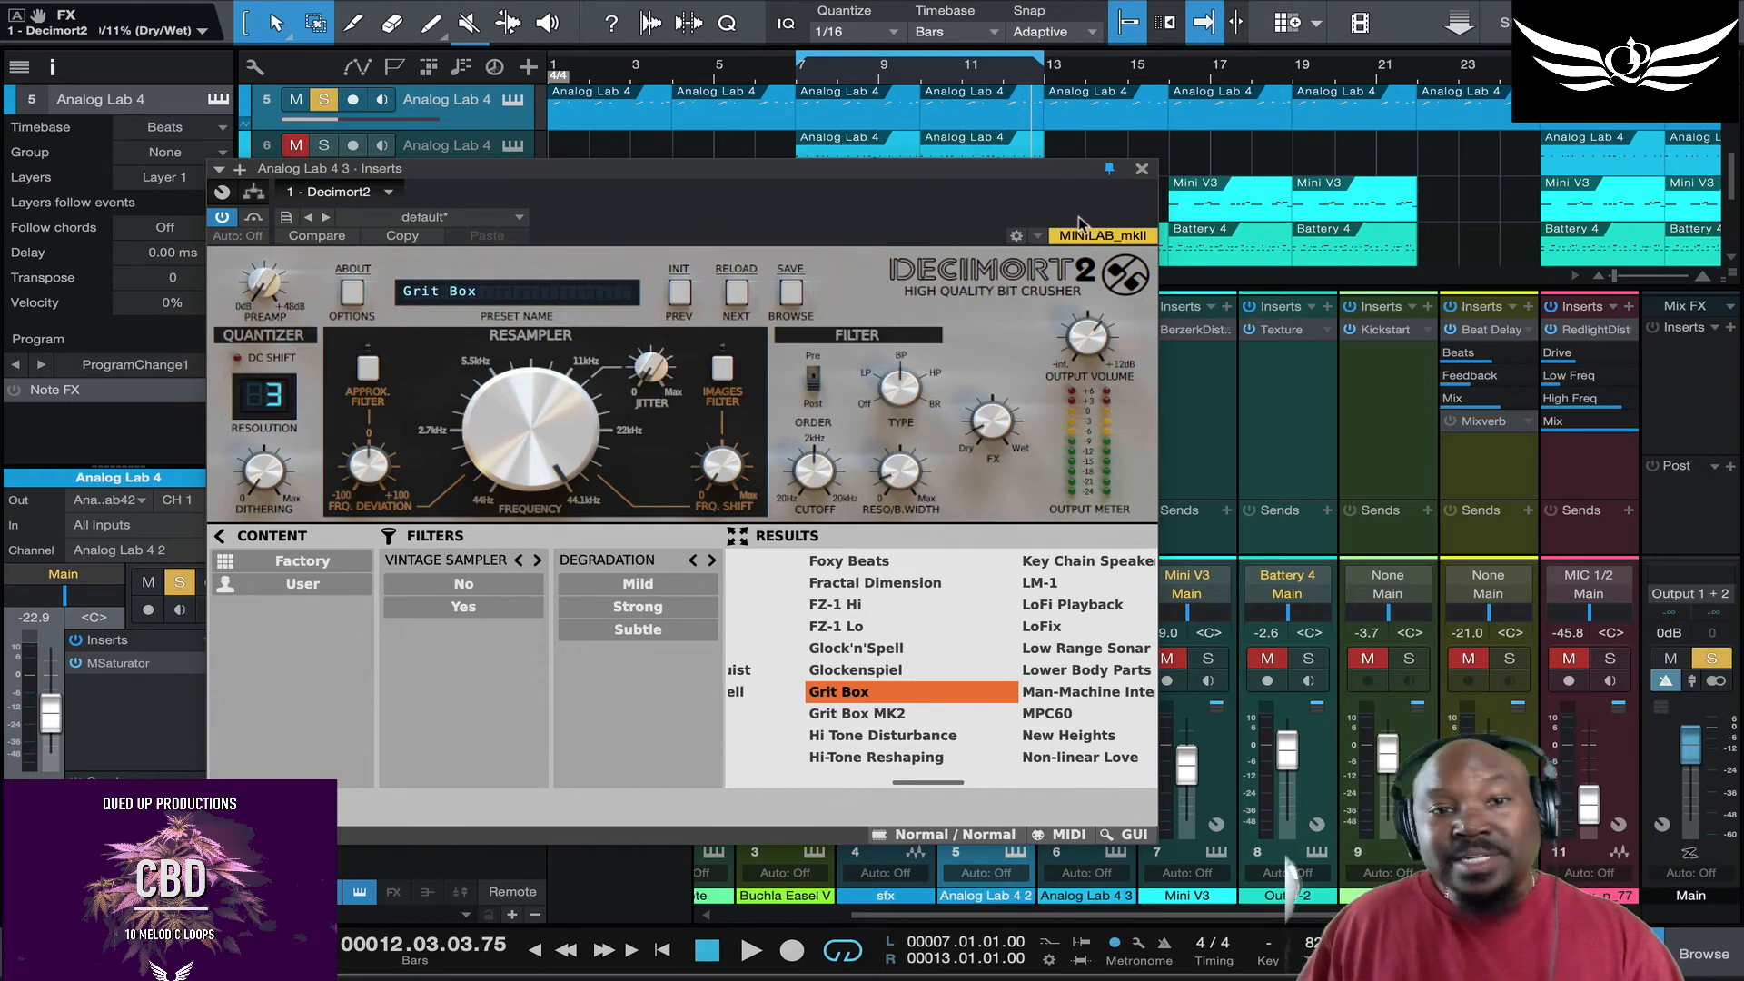
pyautogui.click(1140, 172)
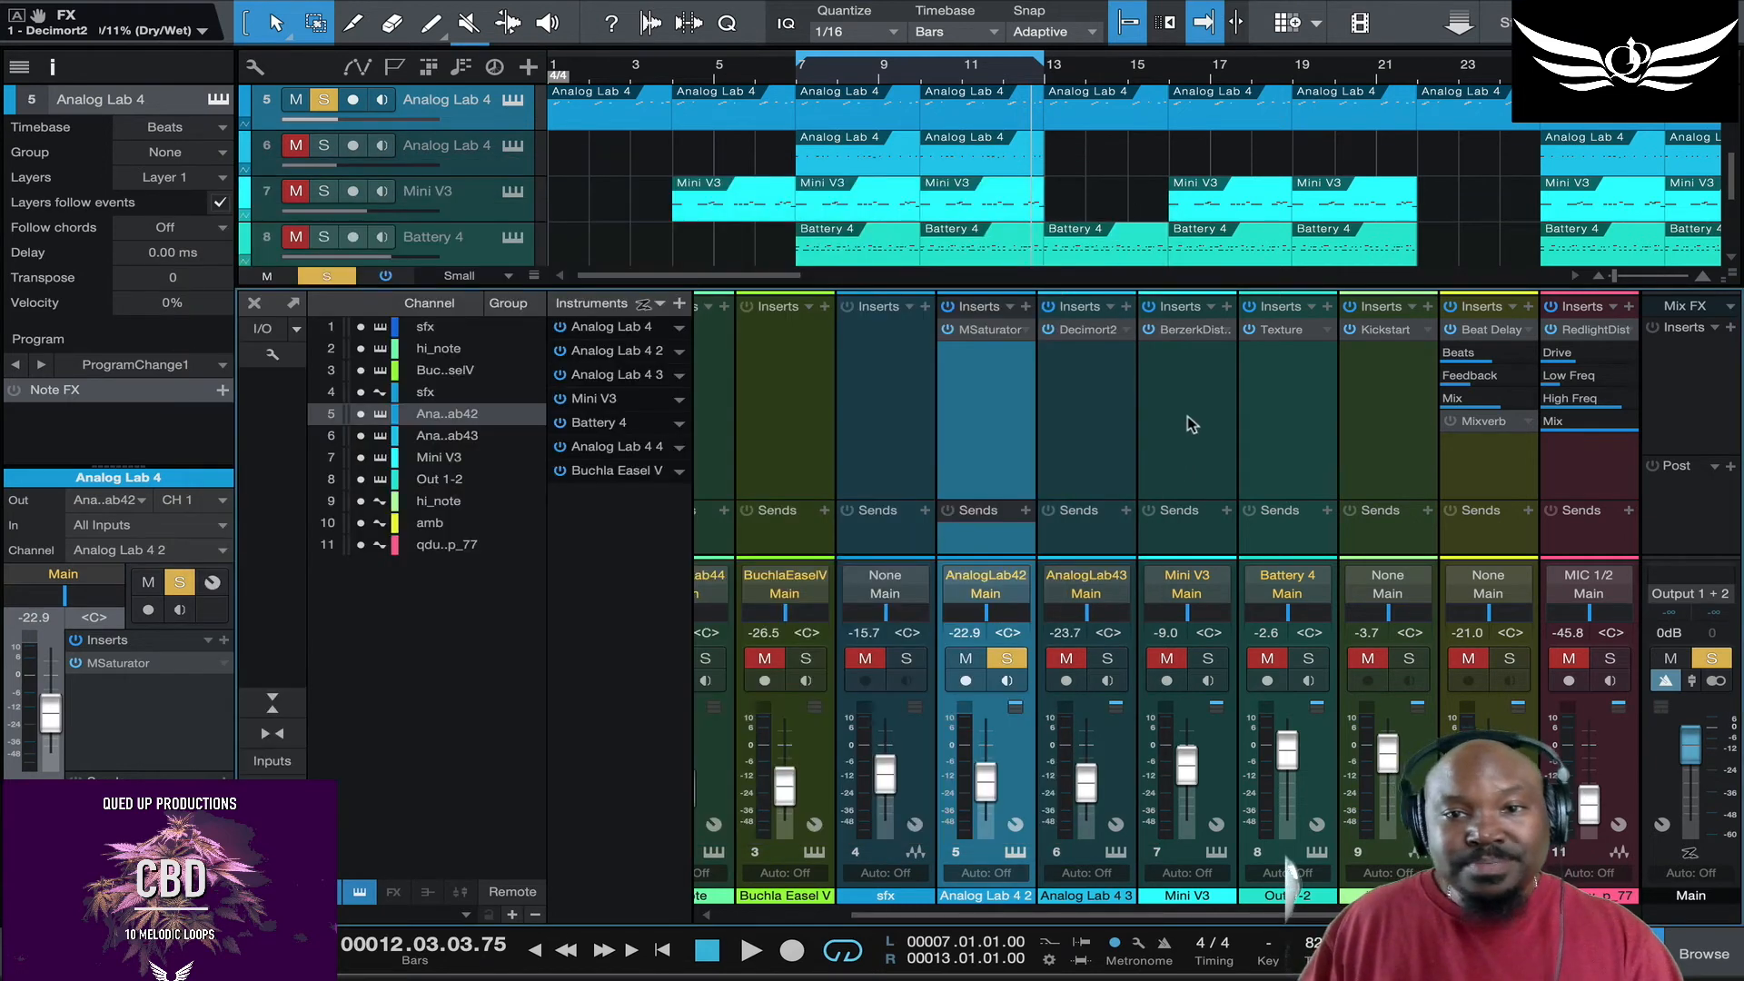
pyautogui.click(1196, 328)
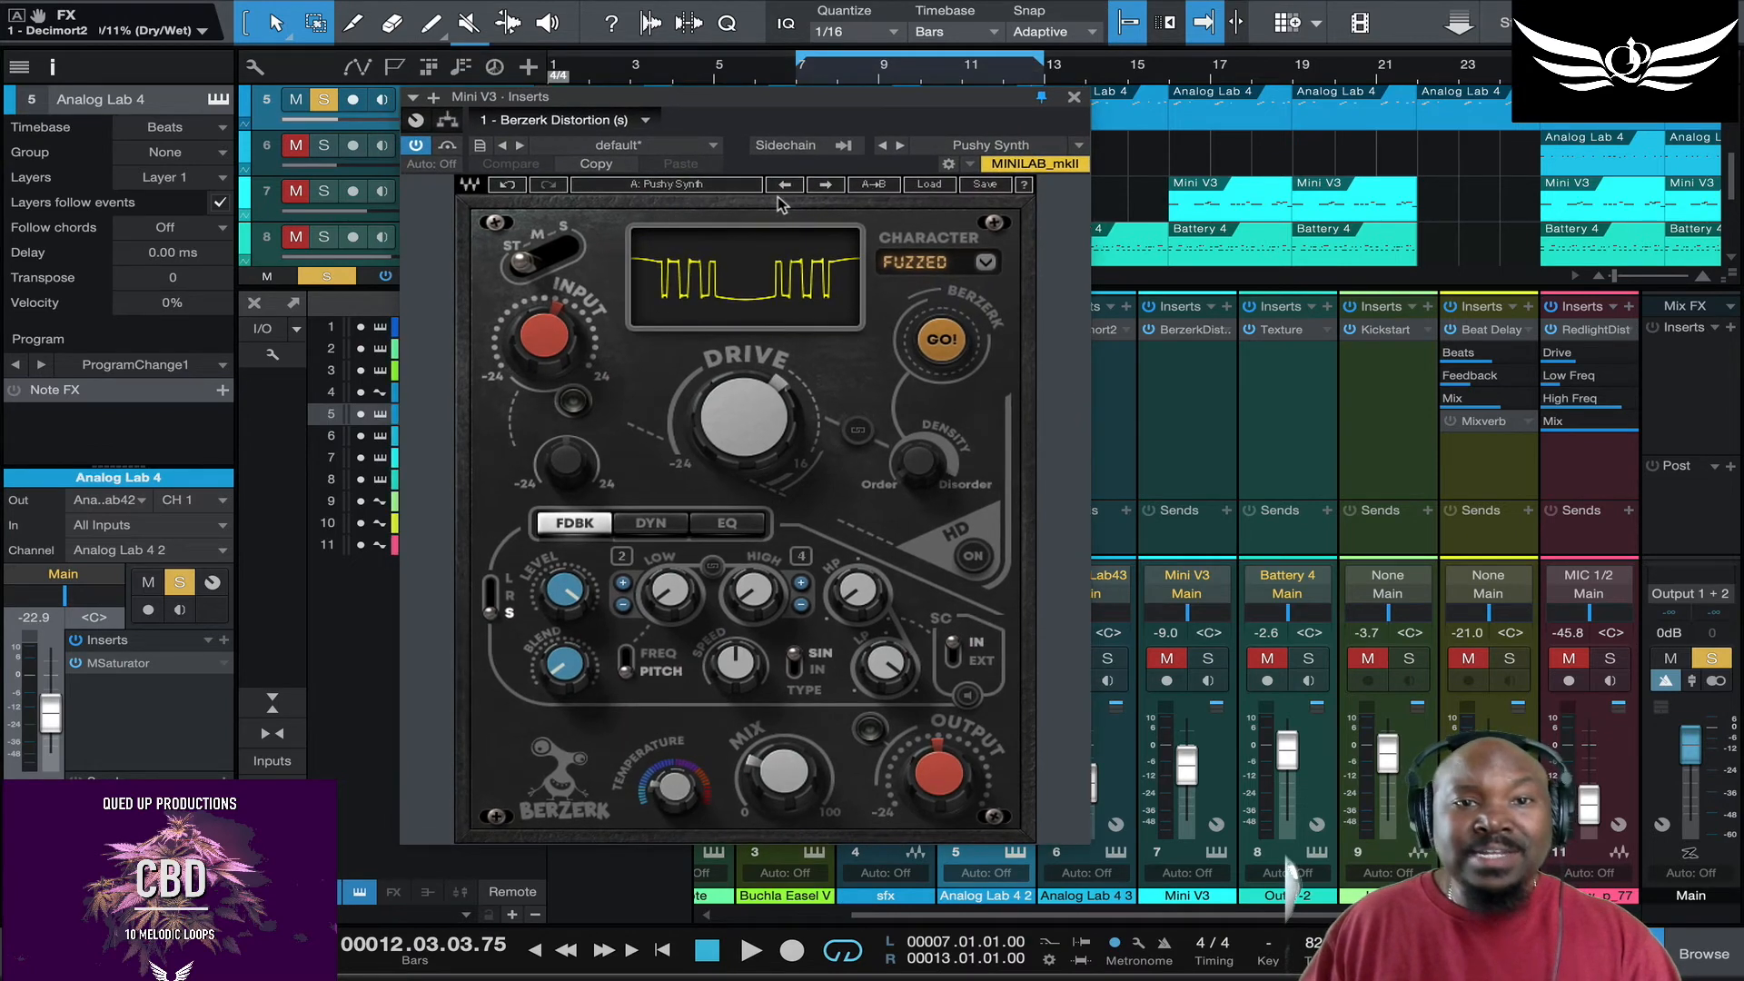
pyautogui.click(1074, 102)
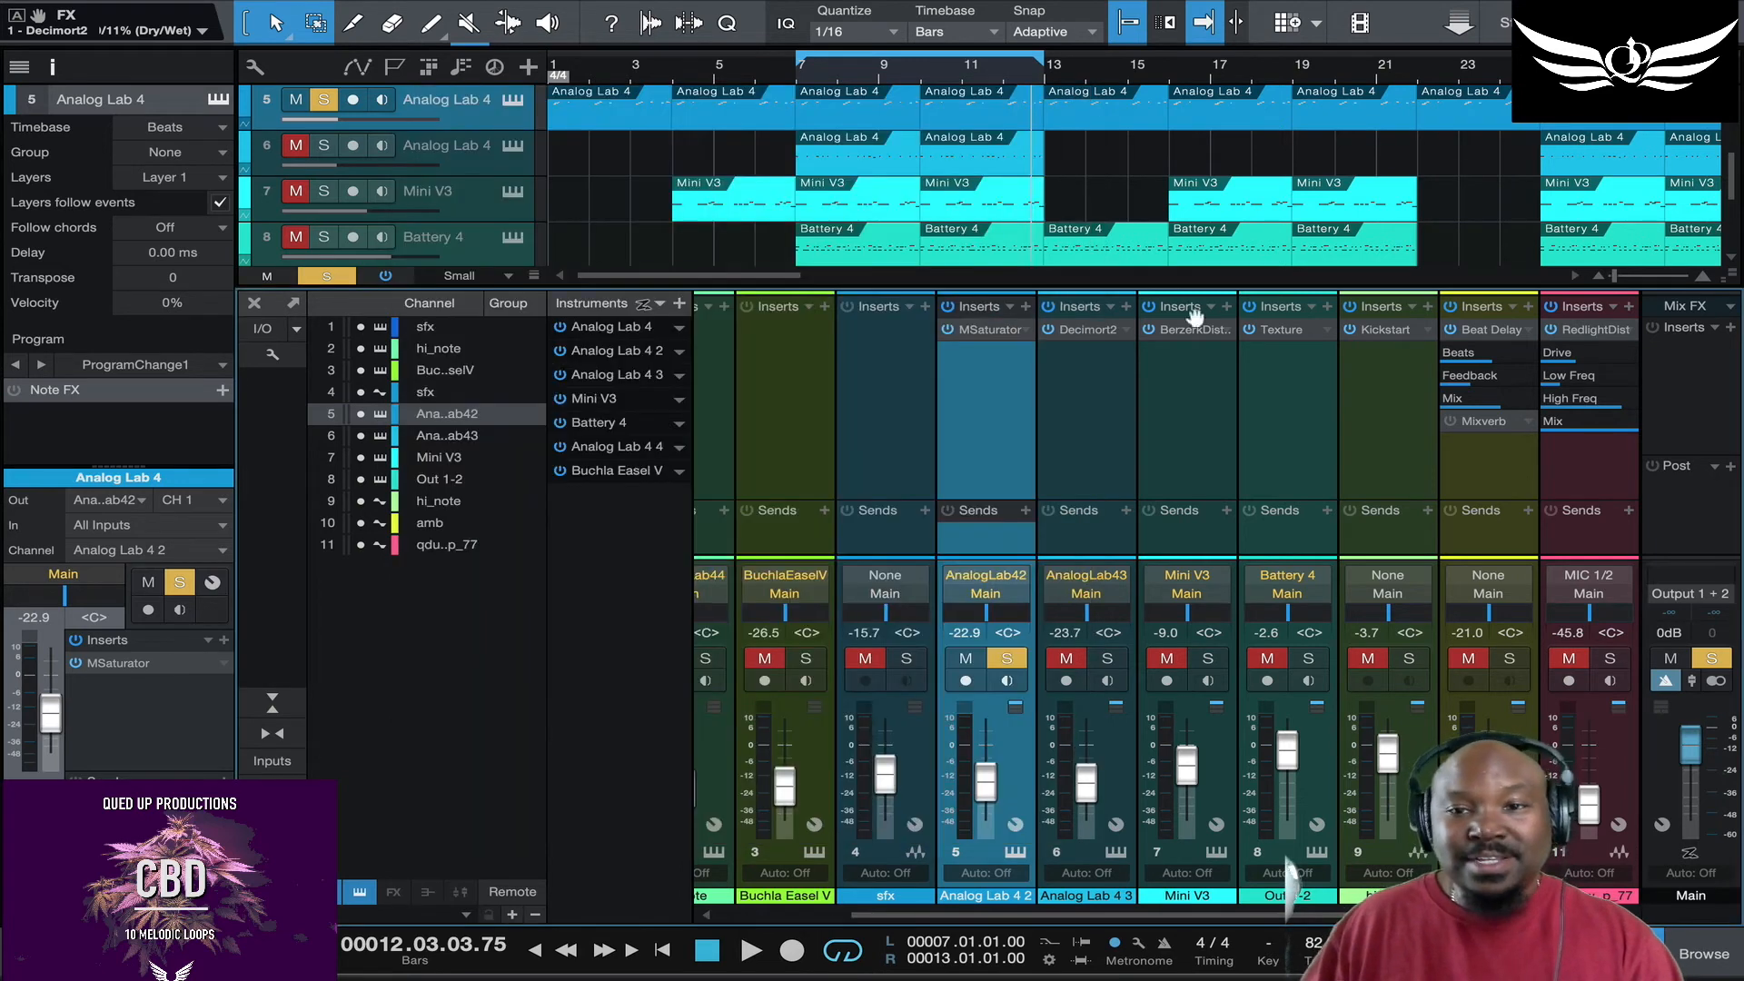
# Step: Open the Texture insert on the Out 1-2 drum channel and examine its Modulation, Texture EQ and Sample views
pyautogui.click(1294, 329)
pyautogui.moveTo(892, 61); pyautogui.dragTo(1131, 51)
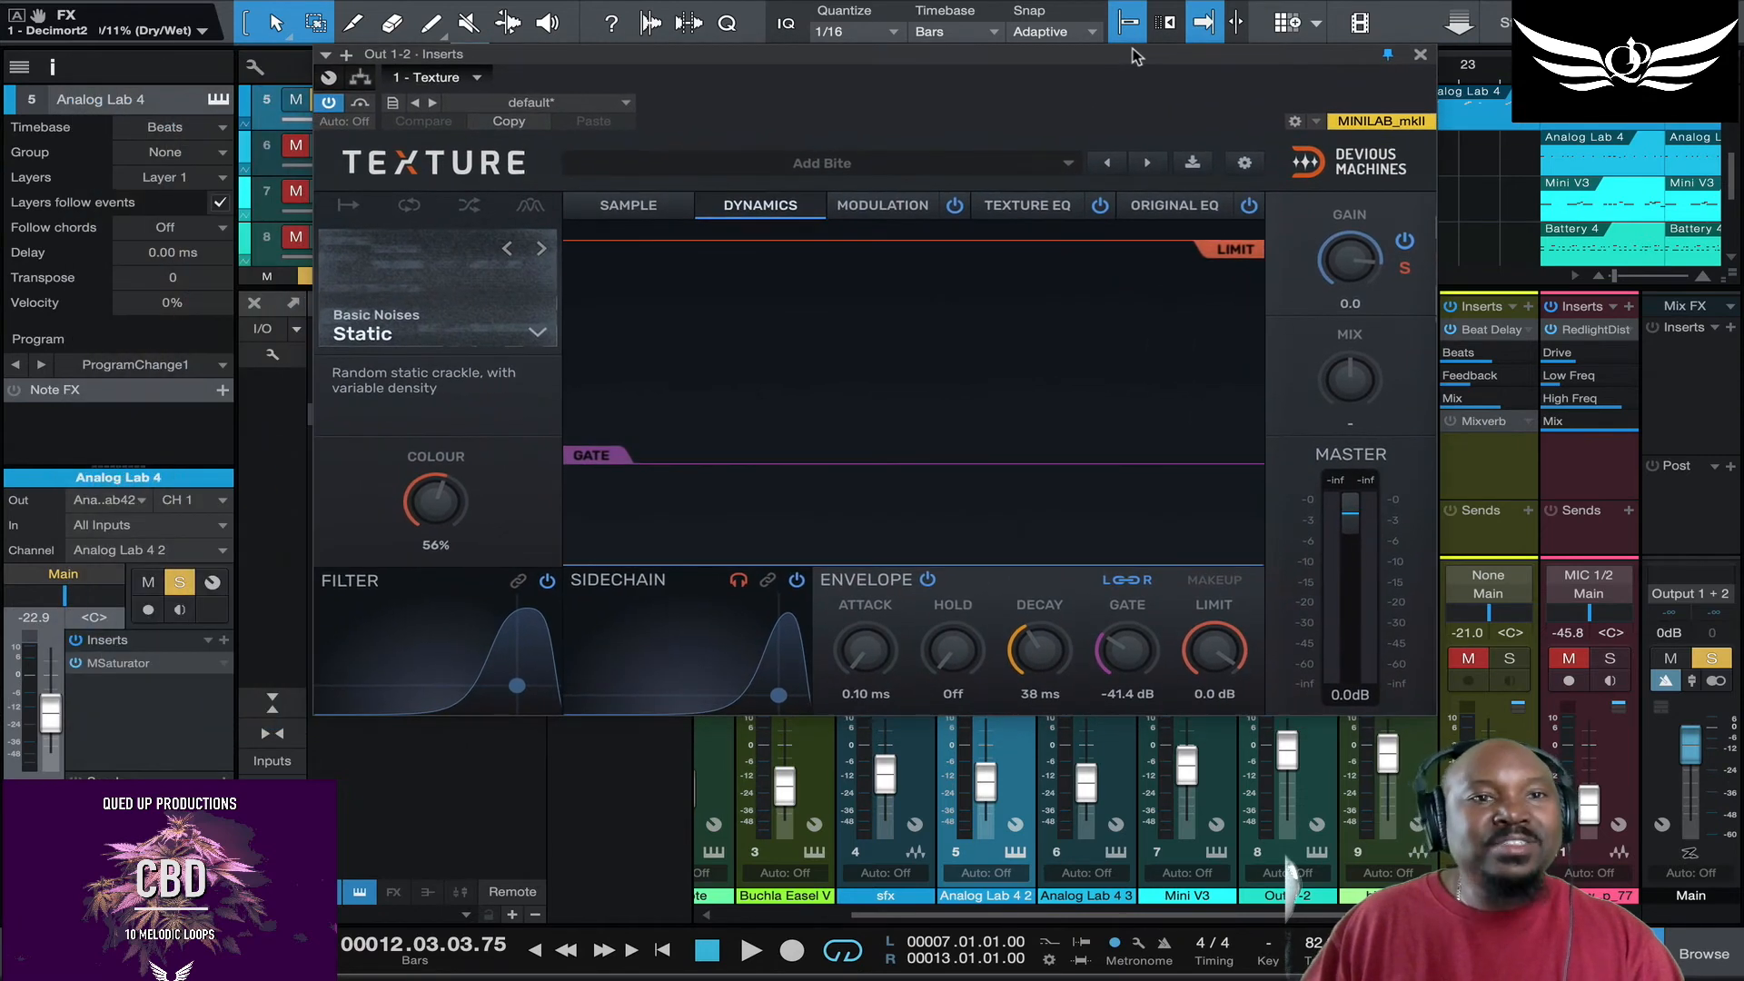
pyautogui.click(877, 207)
pyautogui.click(662, 213)
pyautogui.click(1028, 206)
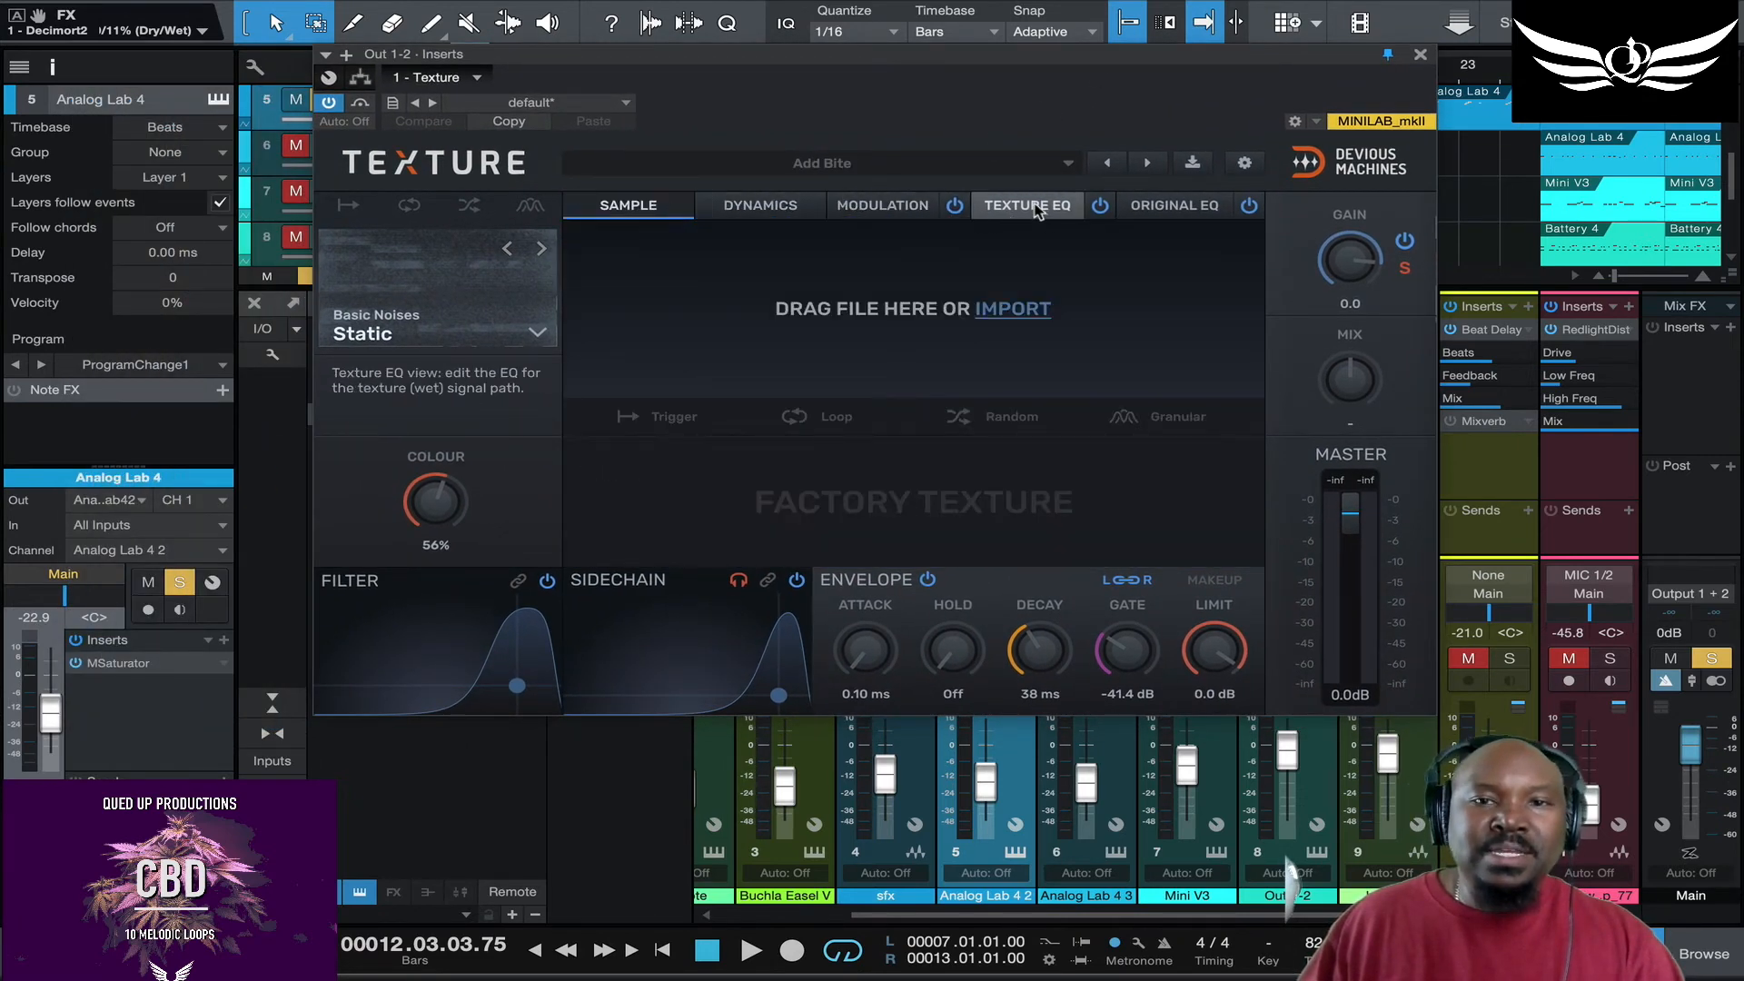
pyautogui.click(654, 214)
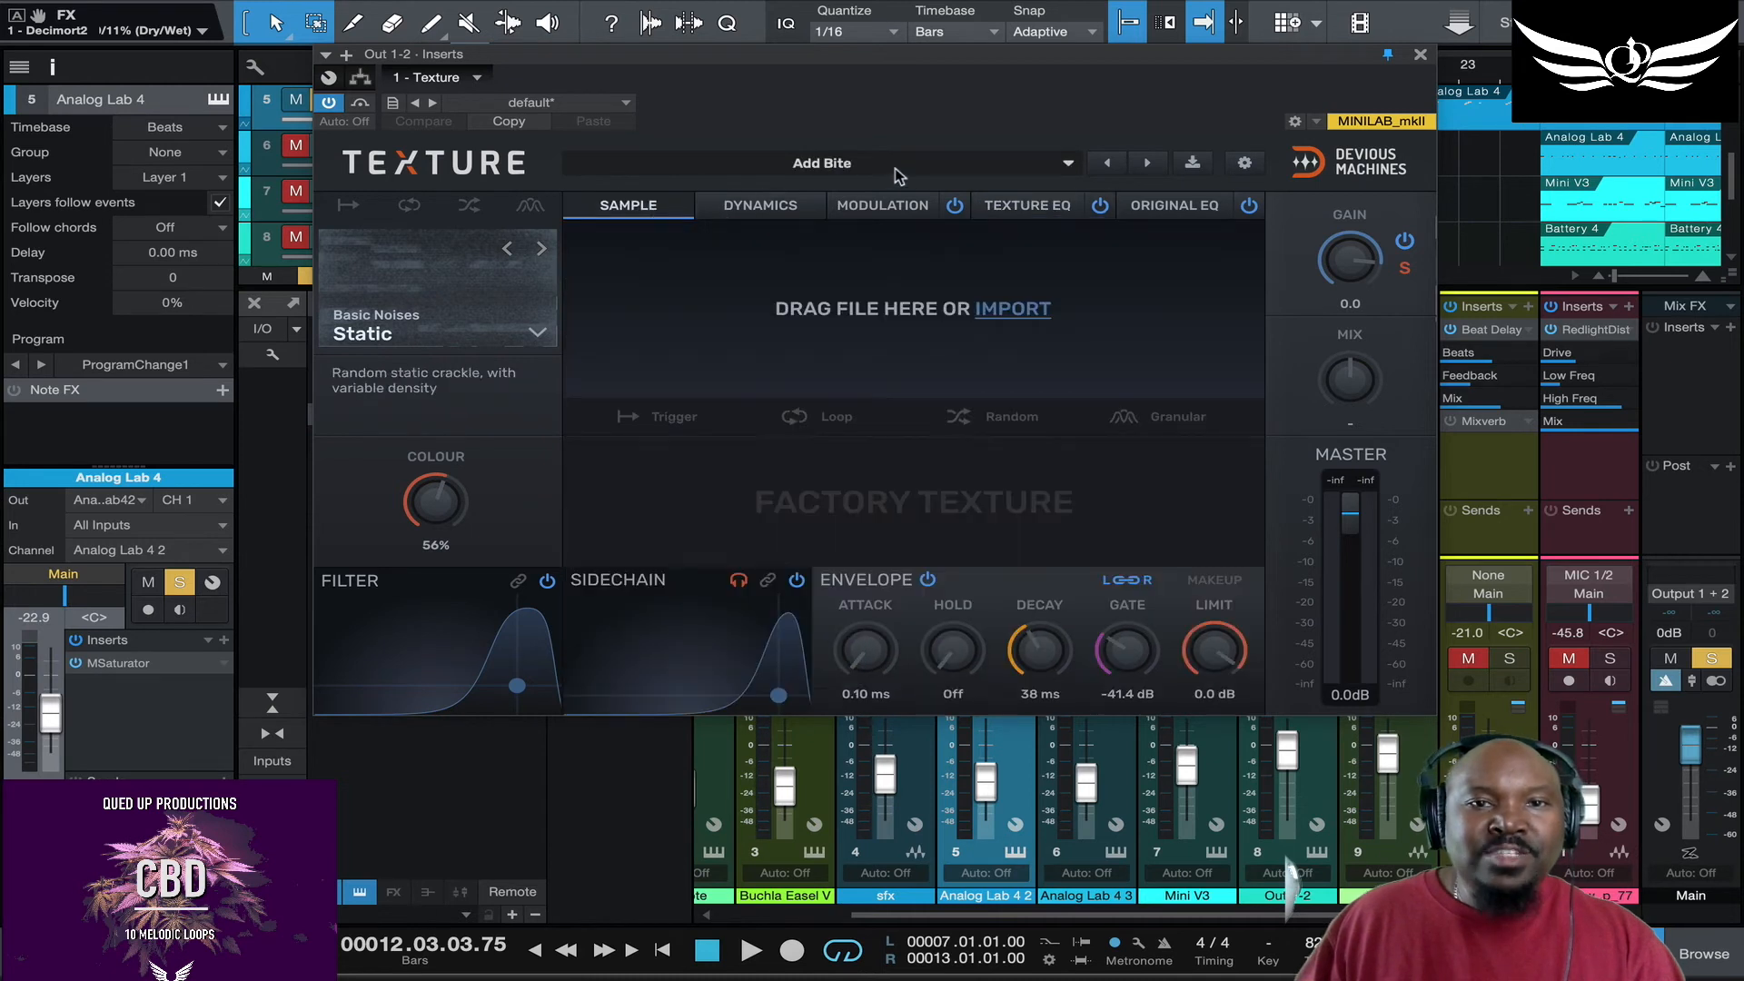
# Step: Browse Texture's factory preset categories, including Musical, Percussion and Dirt, and close the plug-in without loading one
pyautogui.click(999, 163)
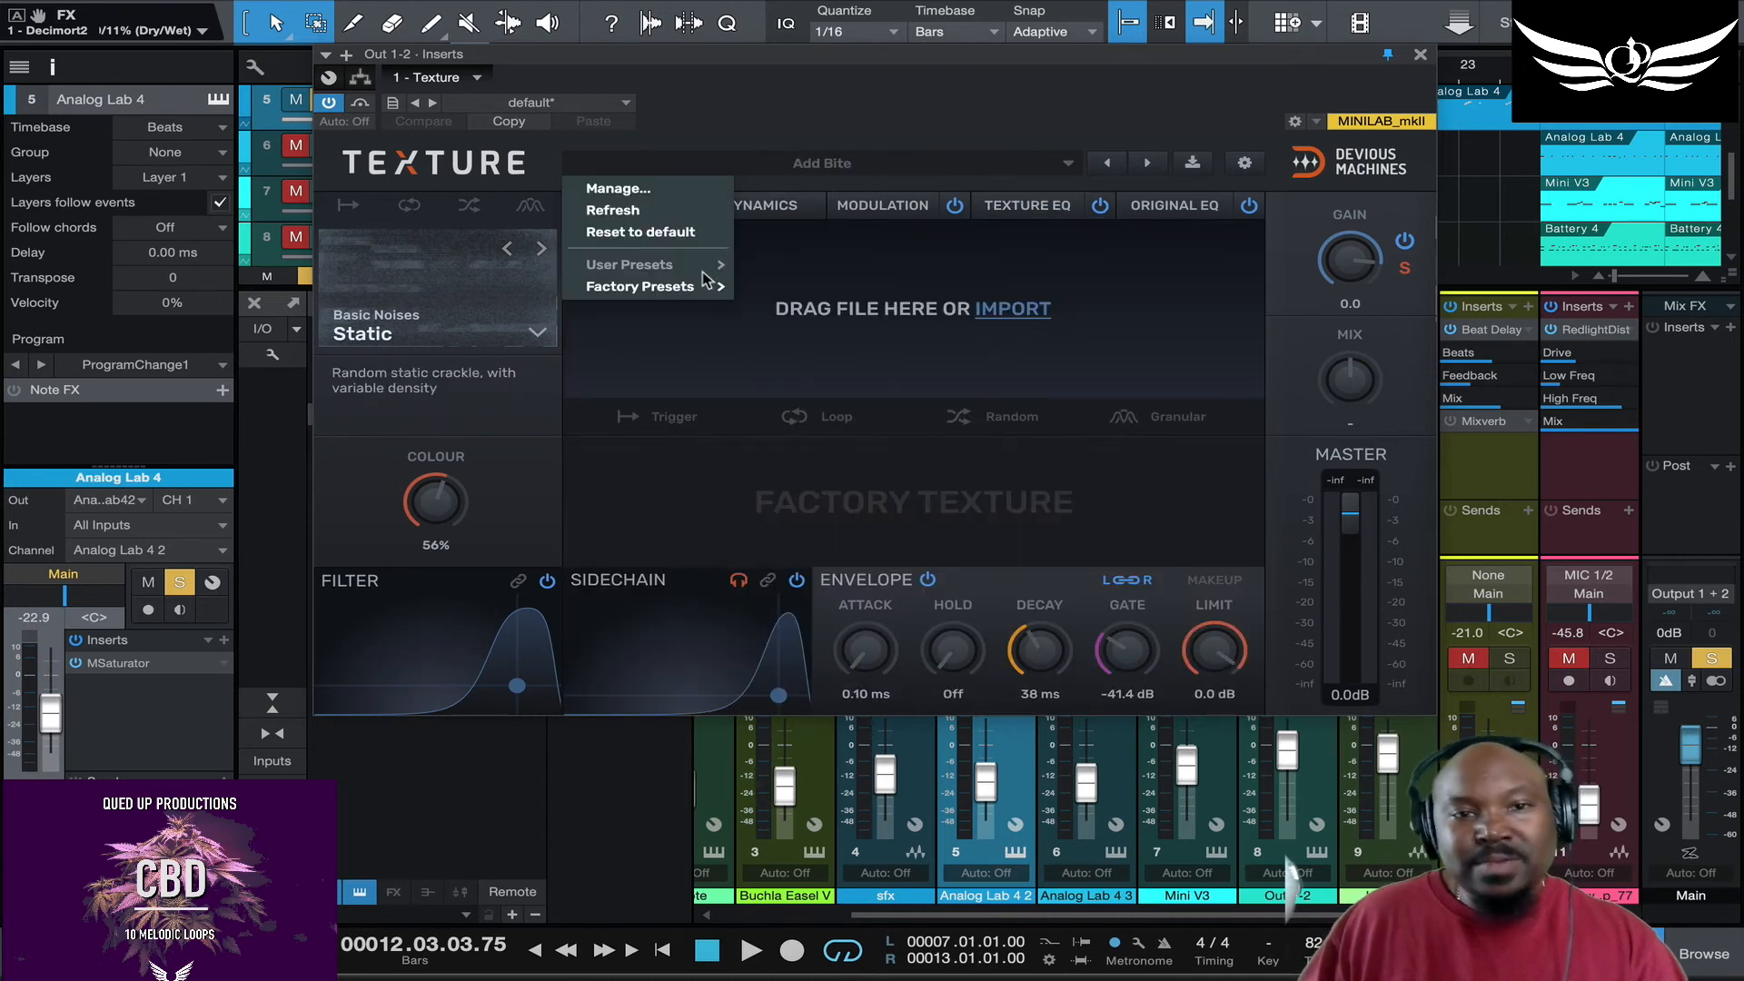
pyautogui.moveTo(702, 291)
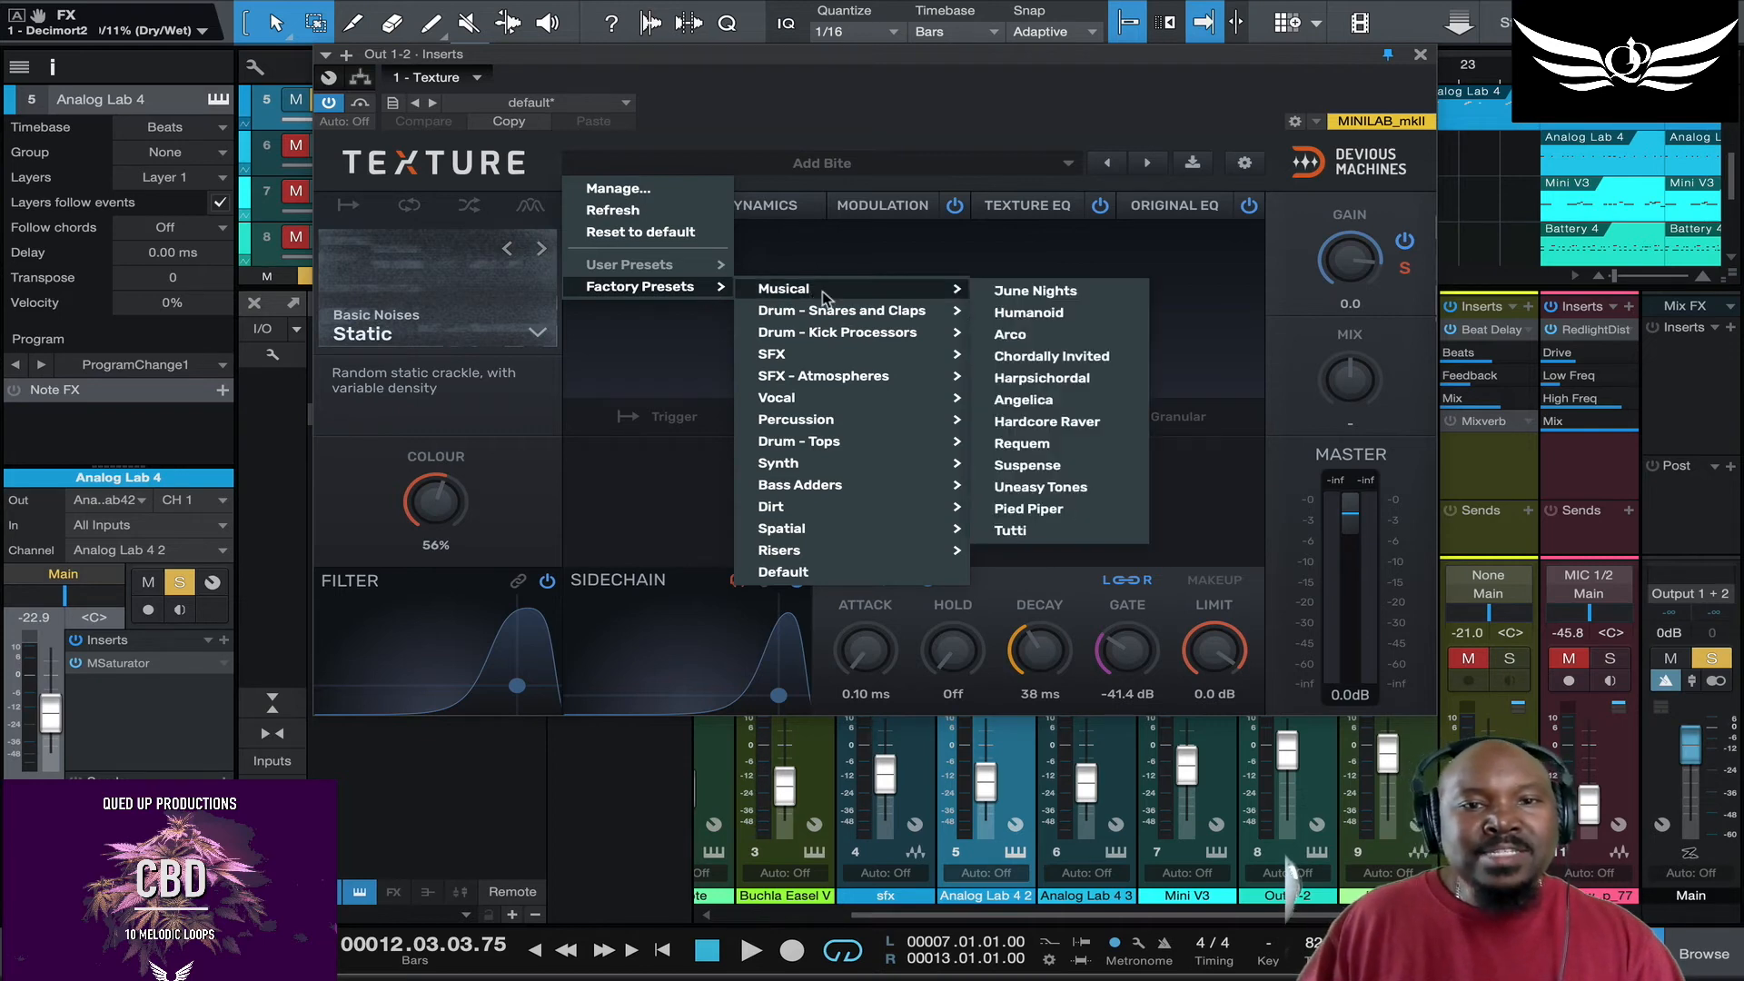
pyautogui.moveTo(856, 427)
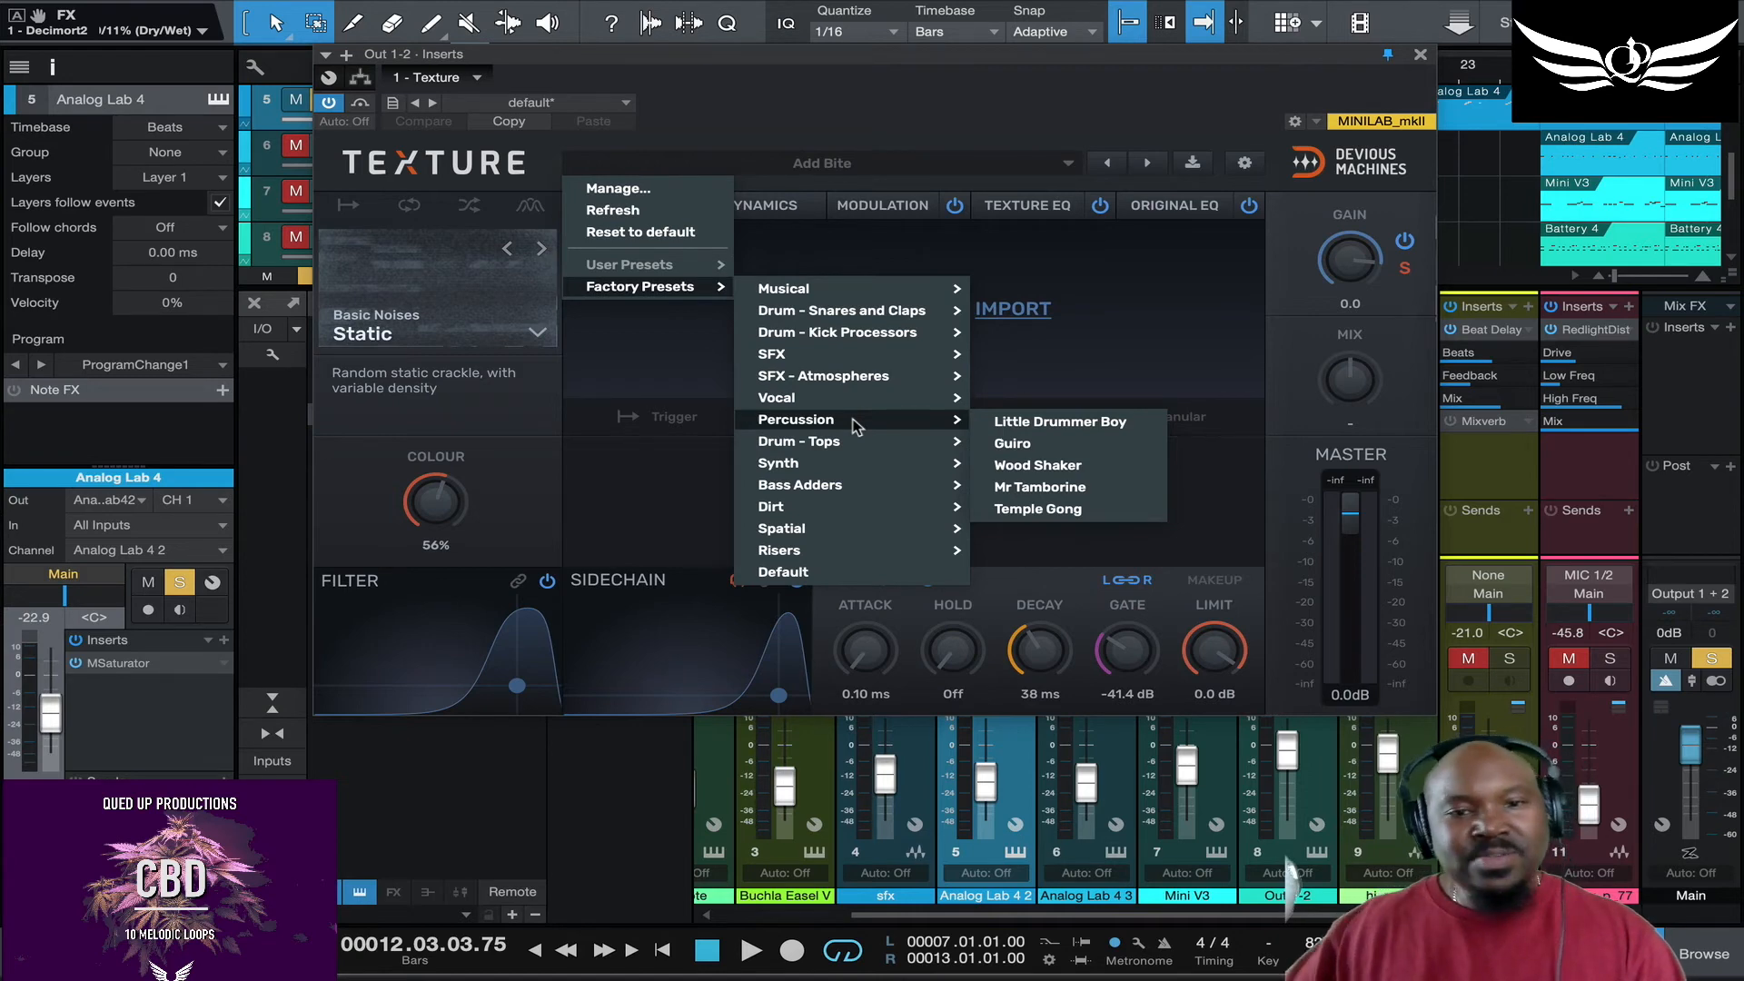
pyautogui.moveTo(836, 516)
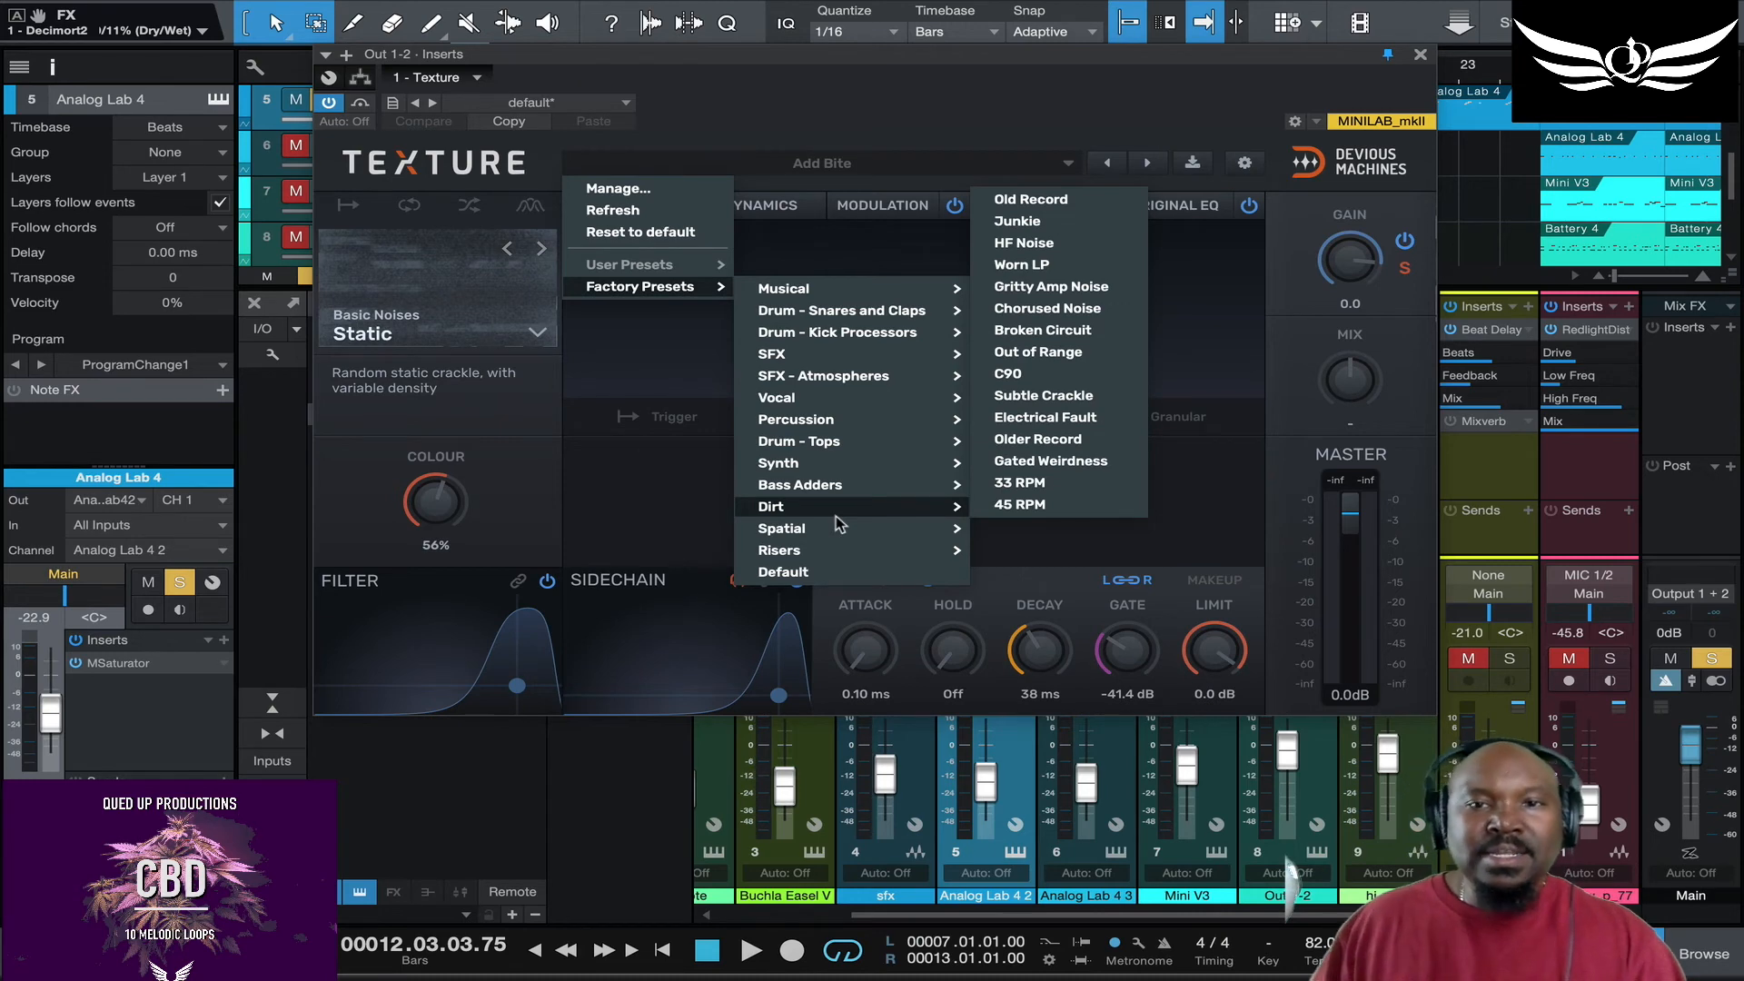
pyautogui.click(1419, 58)
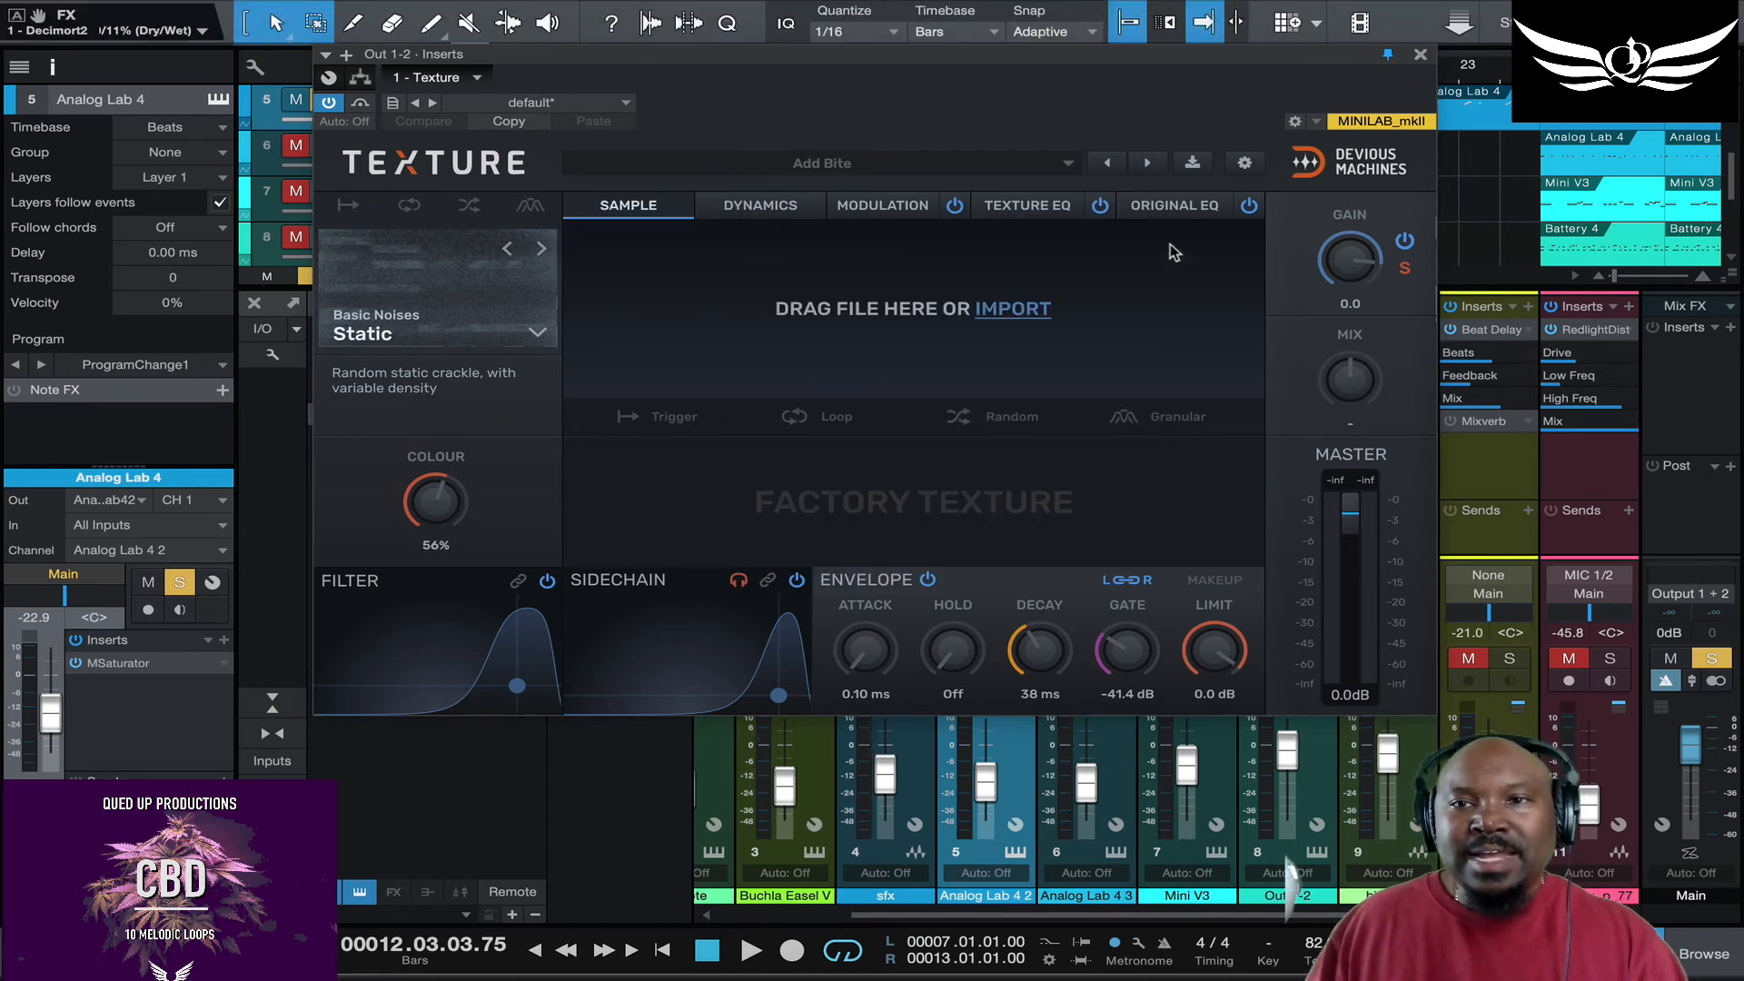
pyautogui.click(1421, 58)
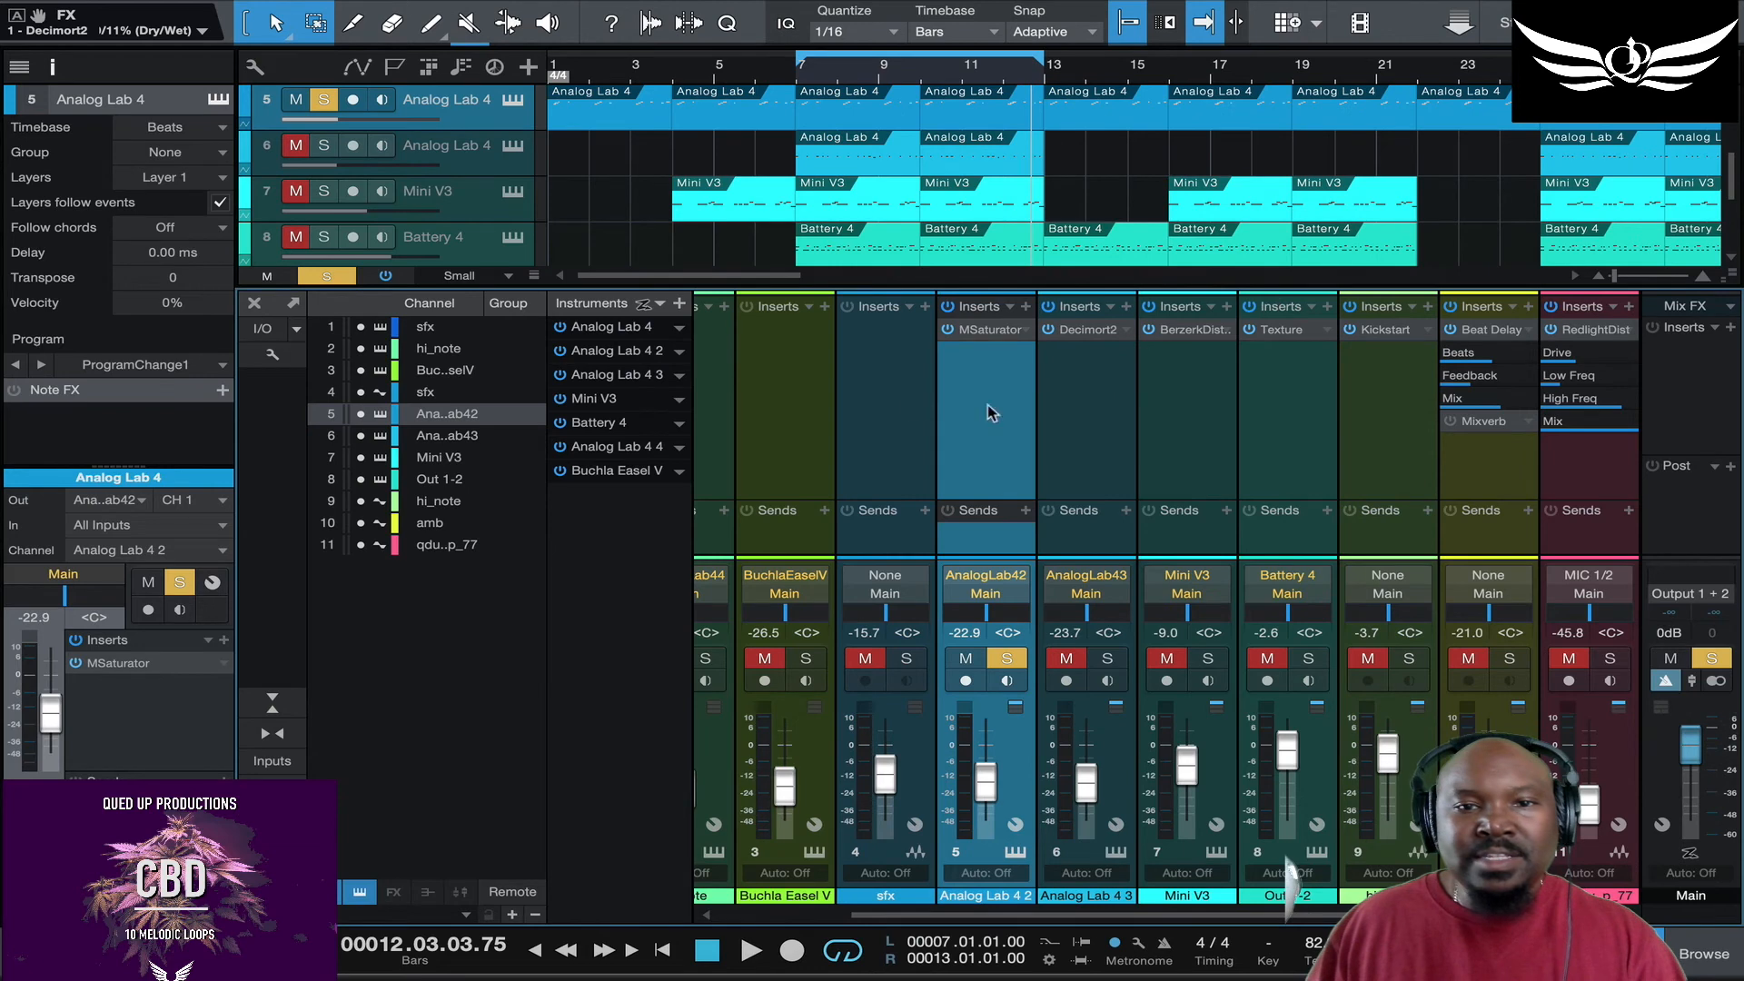
# Step: Search the plug-ins for rc-20 and insert RC-20 Retro Color on the sfx channel 4
pyautogui.click(924, 310)
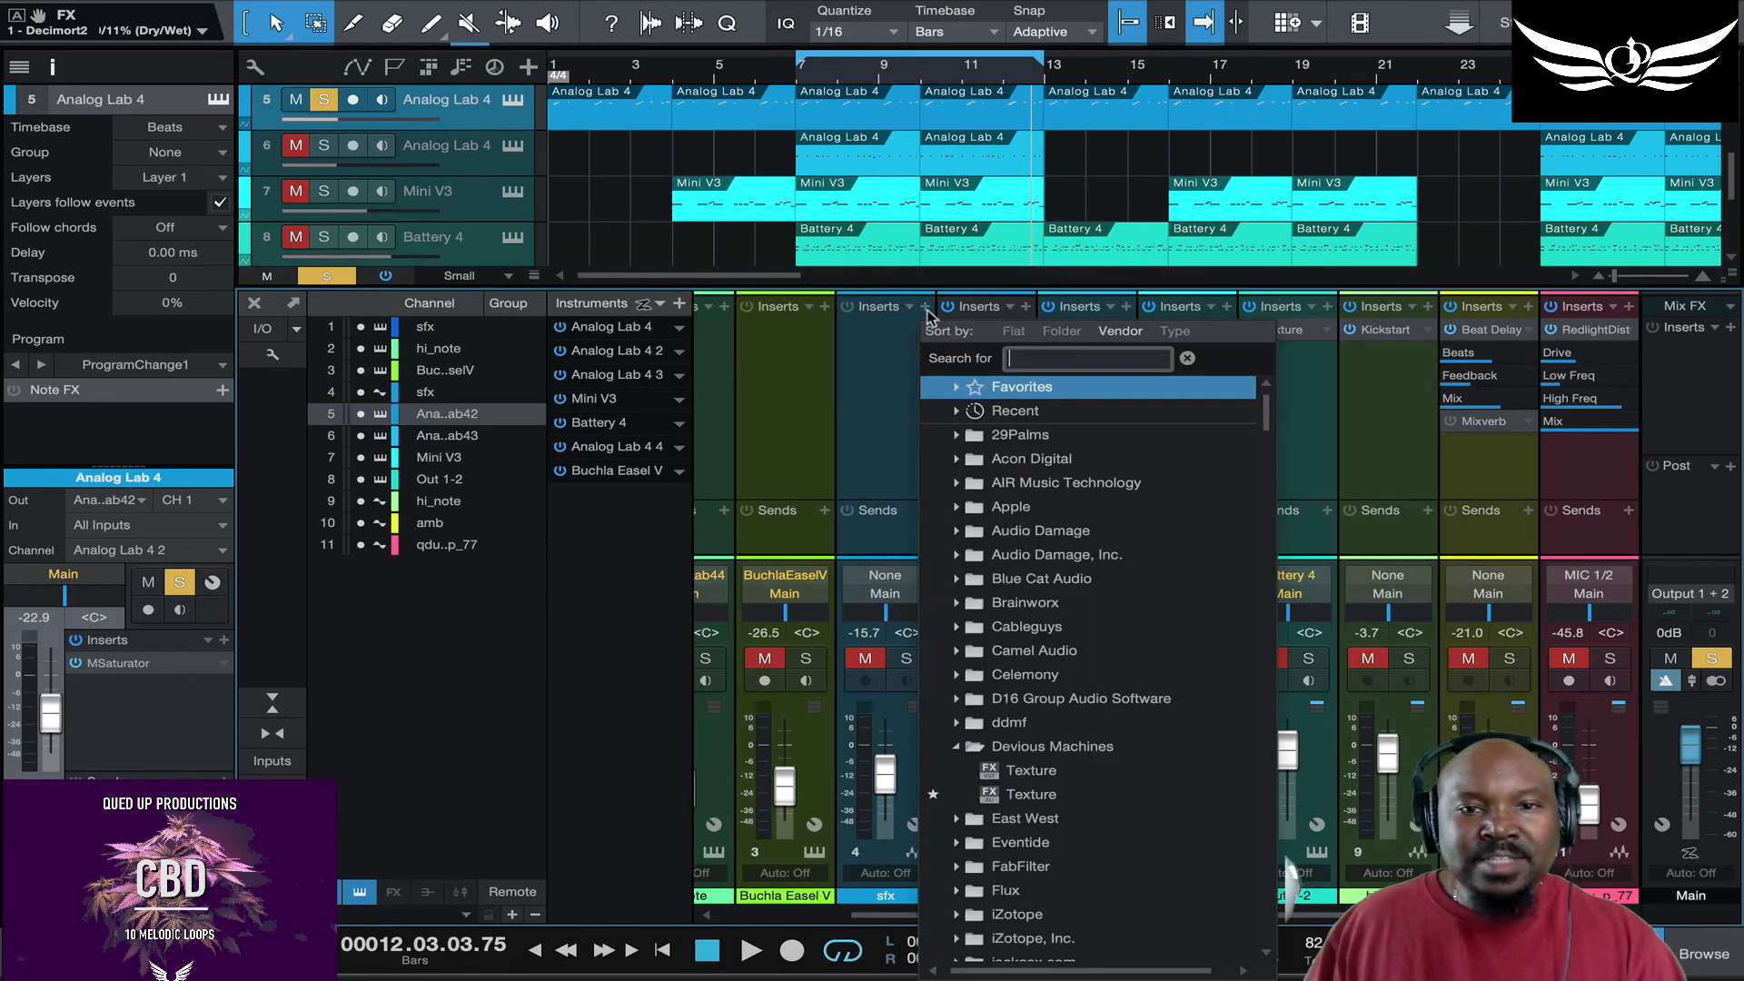
pyautogui.click(1060, 359)
pyautogui.write('rc-20')
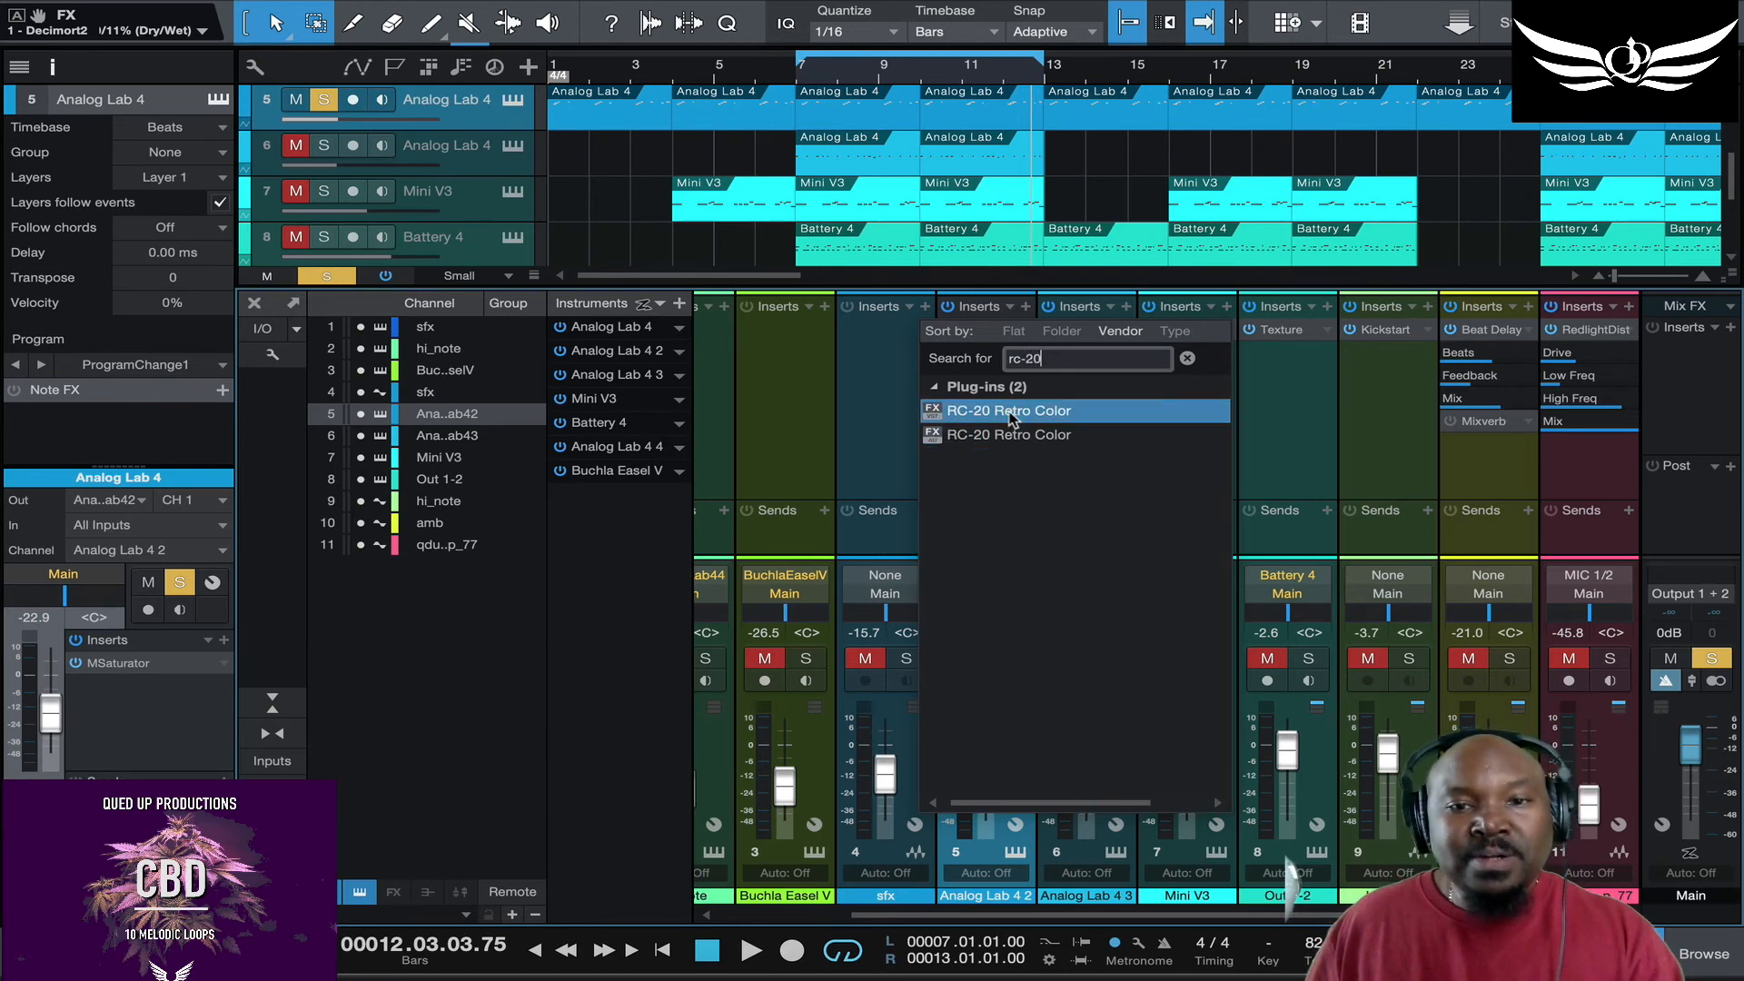
pyautogui.doubleClick(1010, 414)
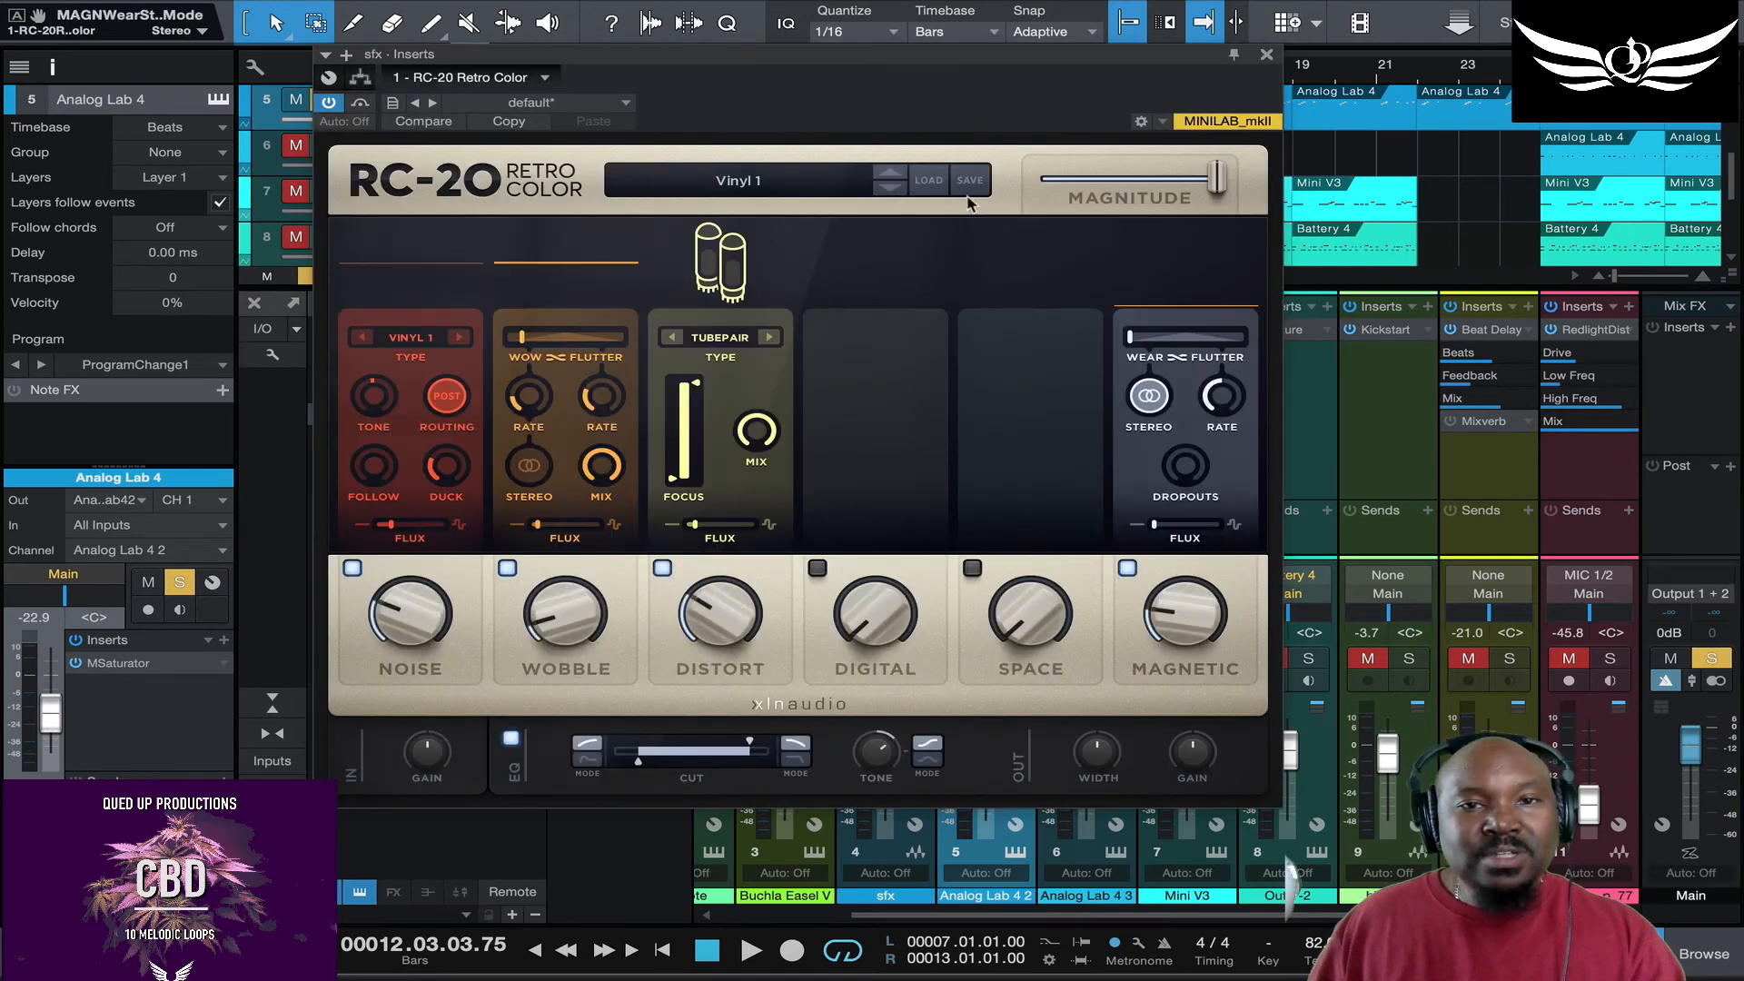
pyautogui.moveTo(913, 62); pyautogui.dragTo(1074, 77)
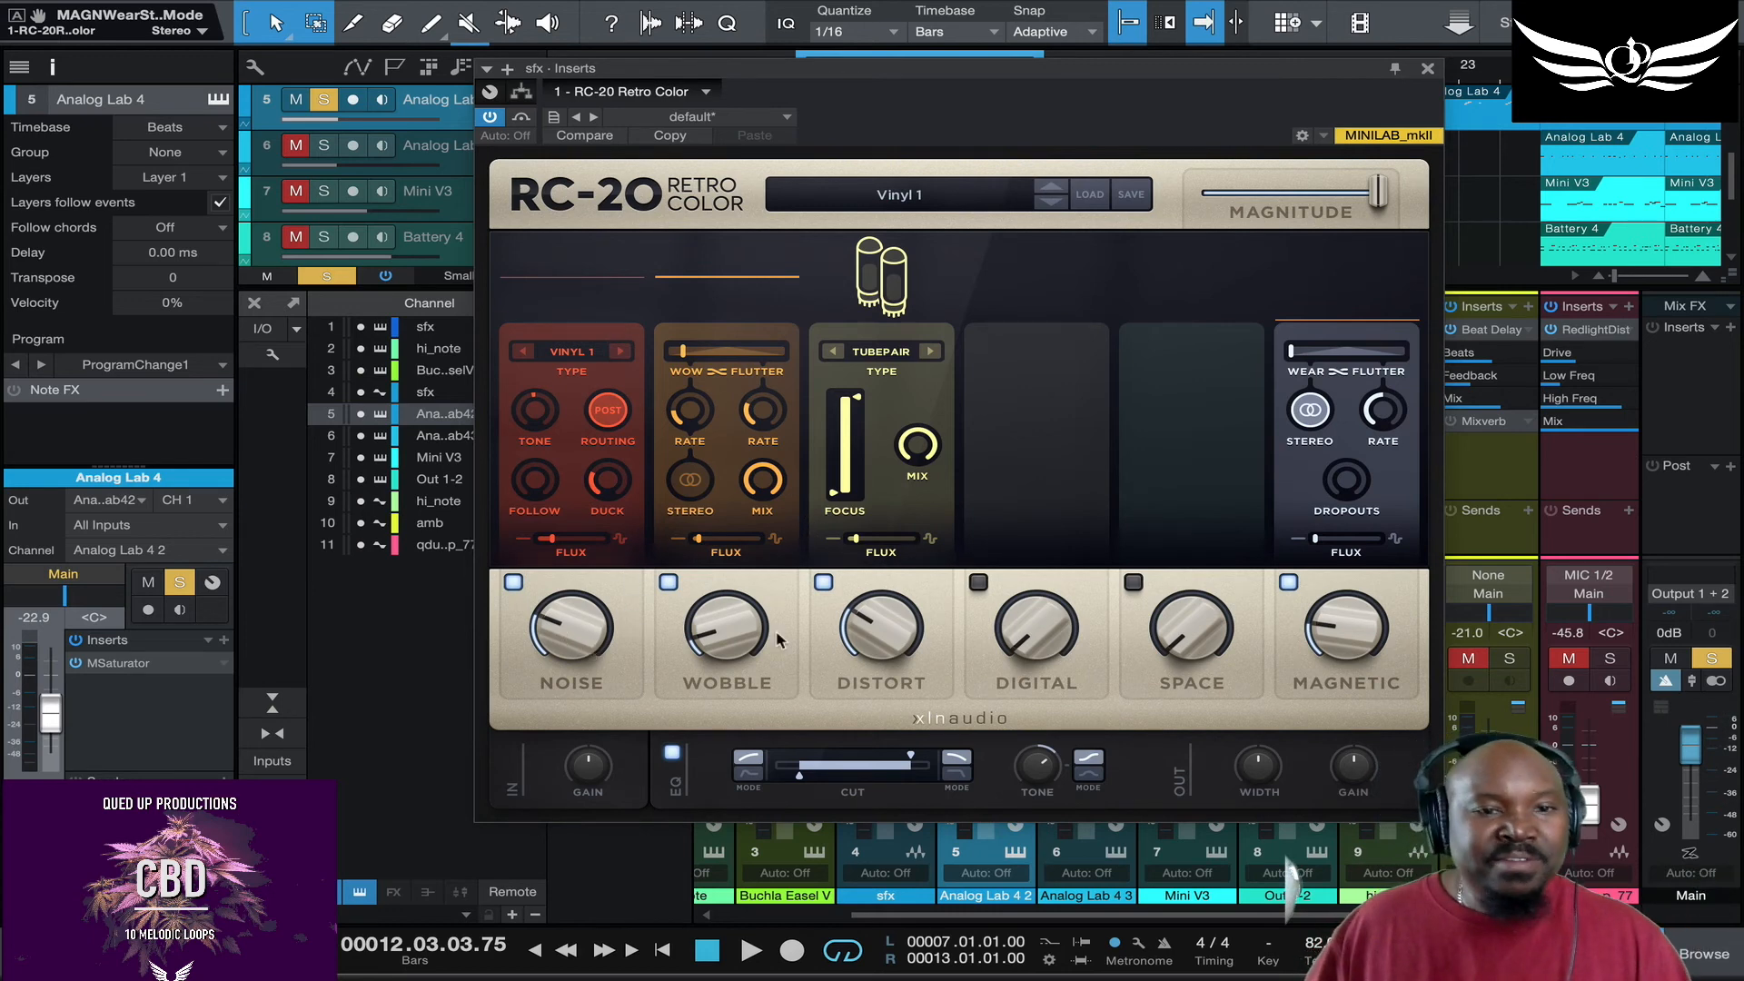
# Step: Switch off RC-20's Noise and Wobble modules and set the Distort type to IronTransformer
pyautogui.click(514, 582)
pyautogui.click(669, 583)
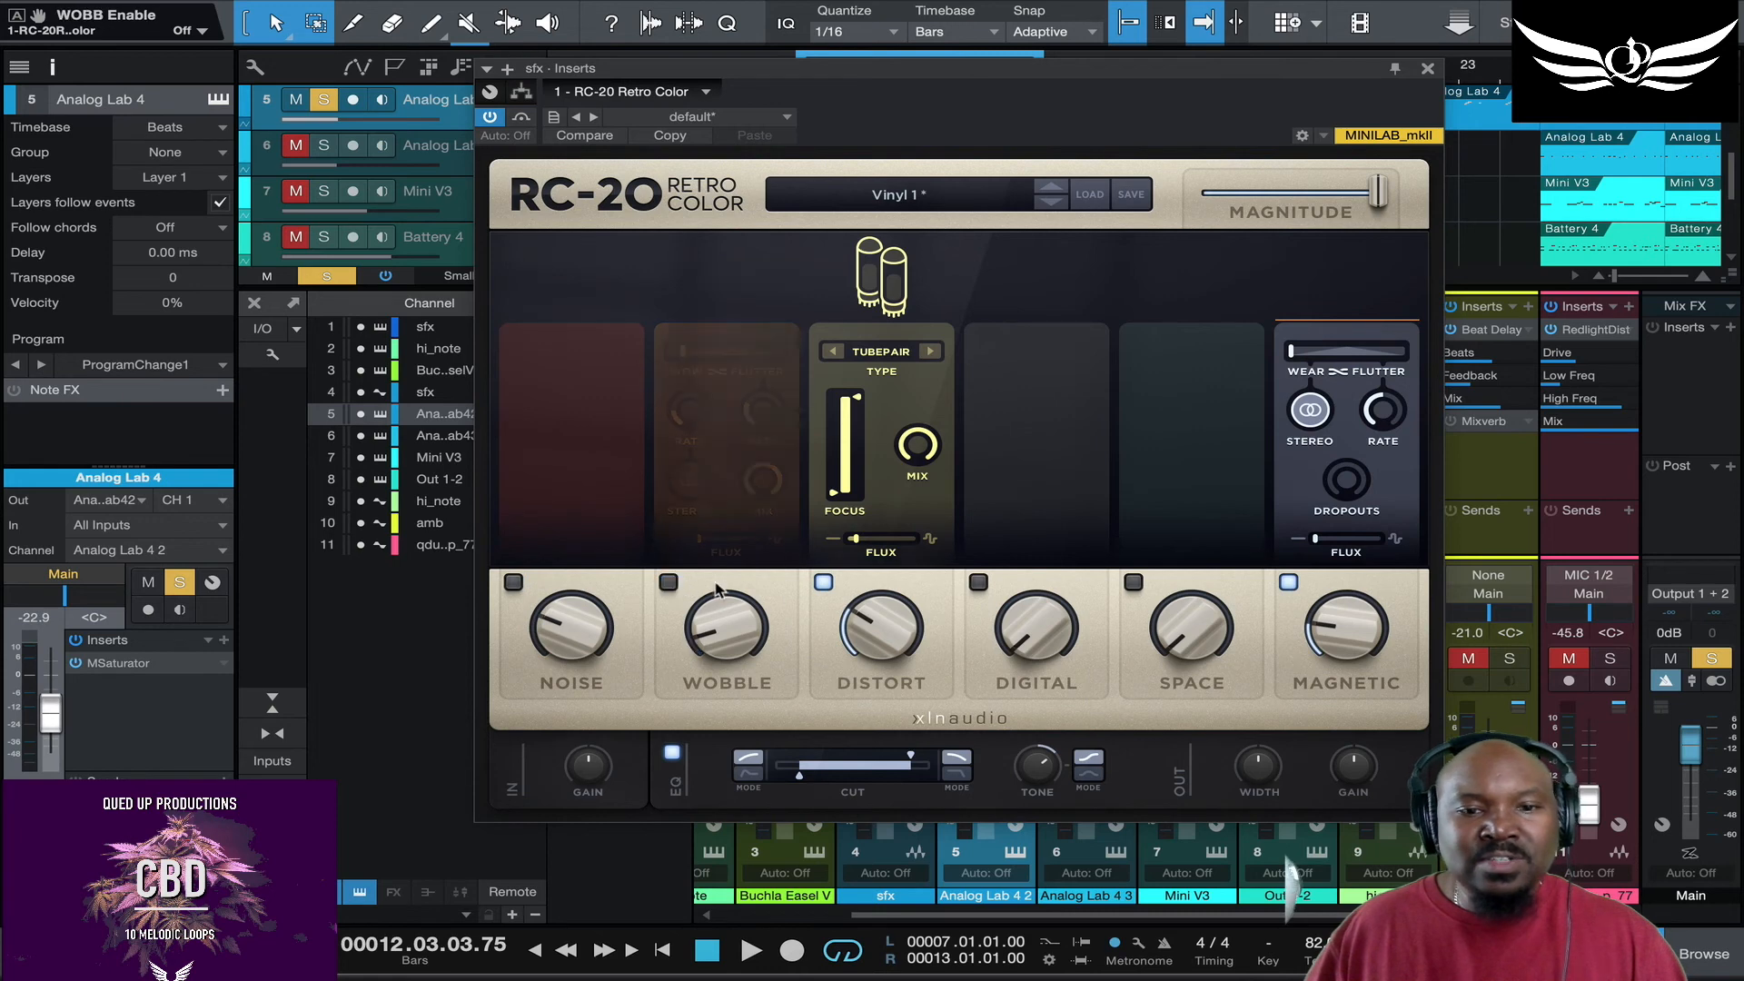
pyautogui.click(904, 355)
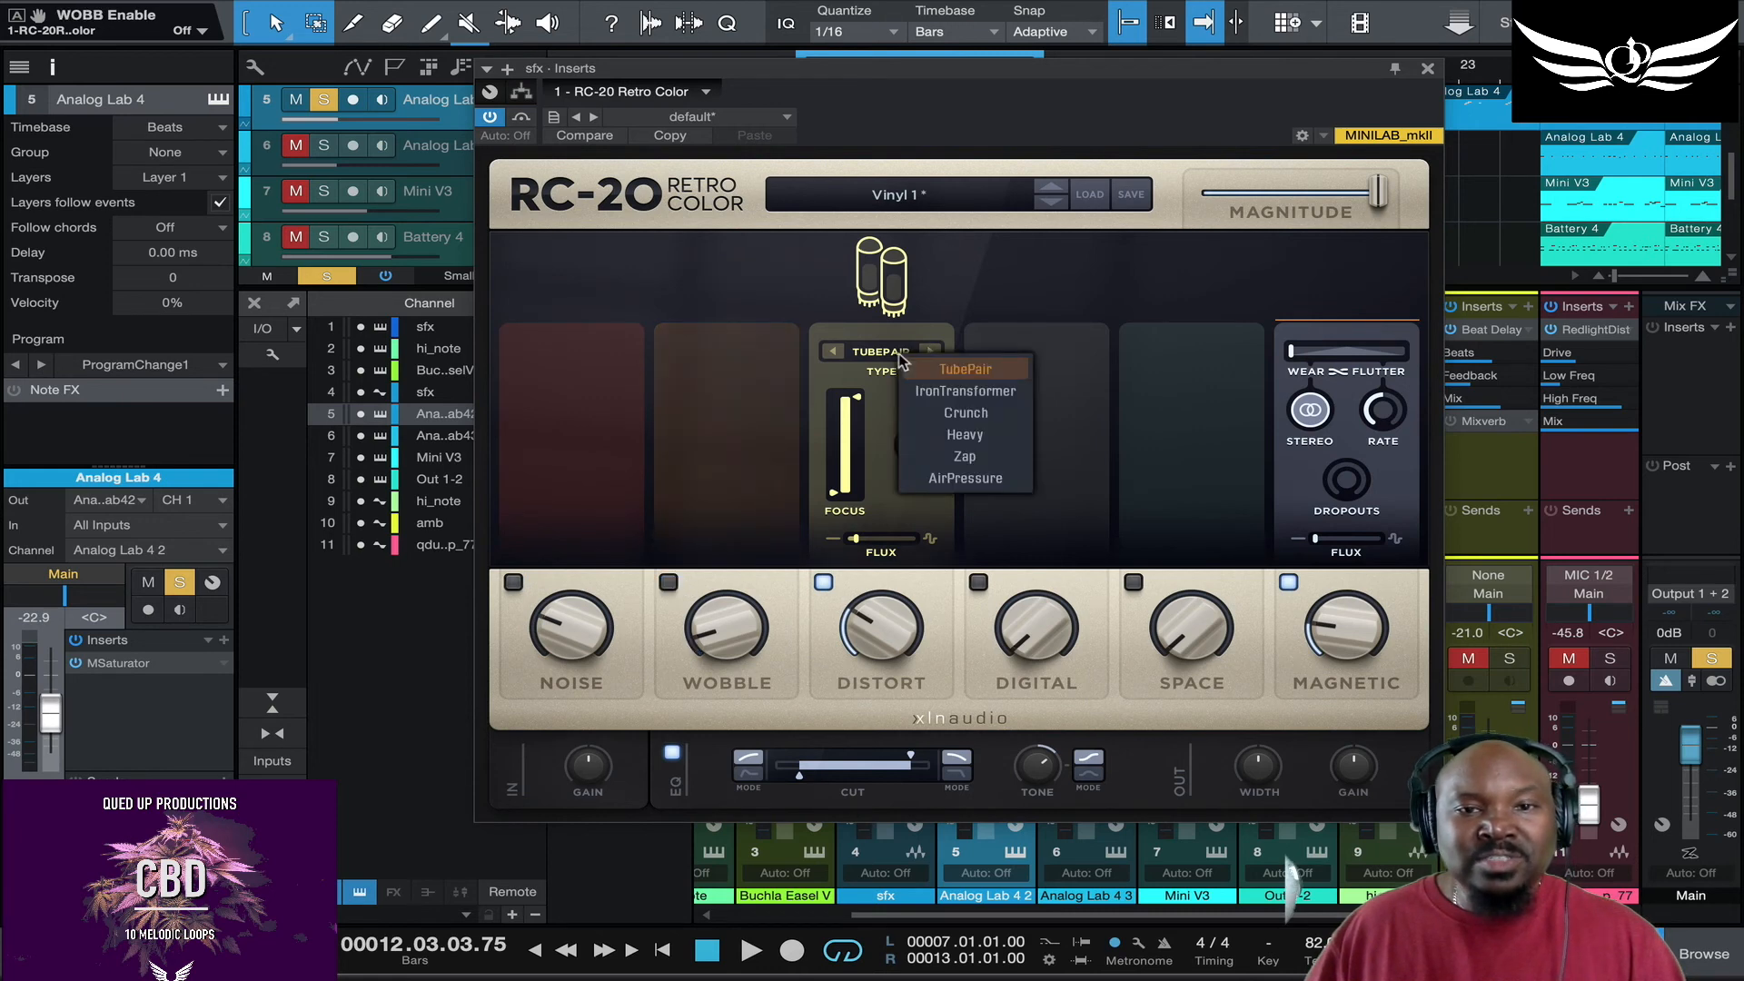
pyautogui.click(975, 390)
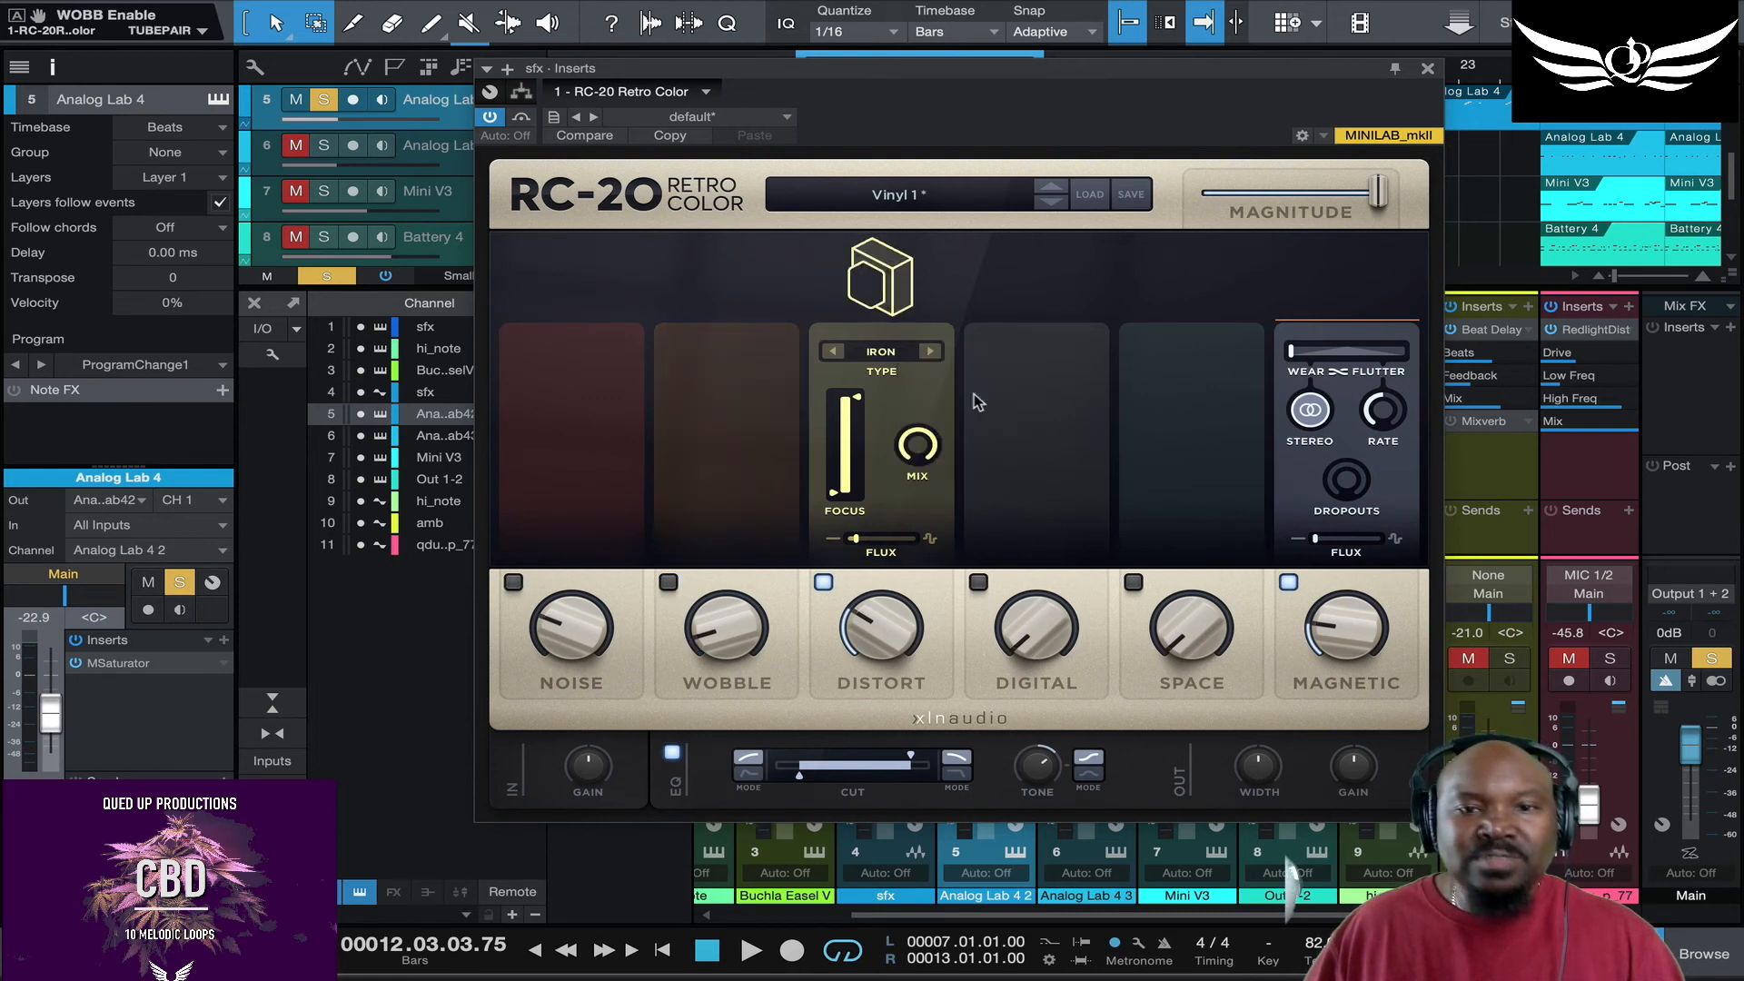
# Step: Cycle through RC-20's distortion types, leave Crunch selected and close the plug-in
pyautogui.click(929, 352)
pyautogui.click(929, 352)
pyautogui.click(929, 352)
pyautogui.click(930, 352)
pyautogui.click(930, 351)
pyautogui.click(929, 351)
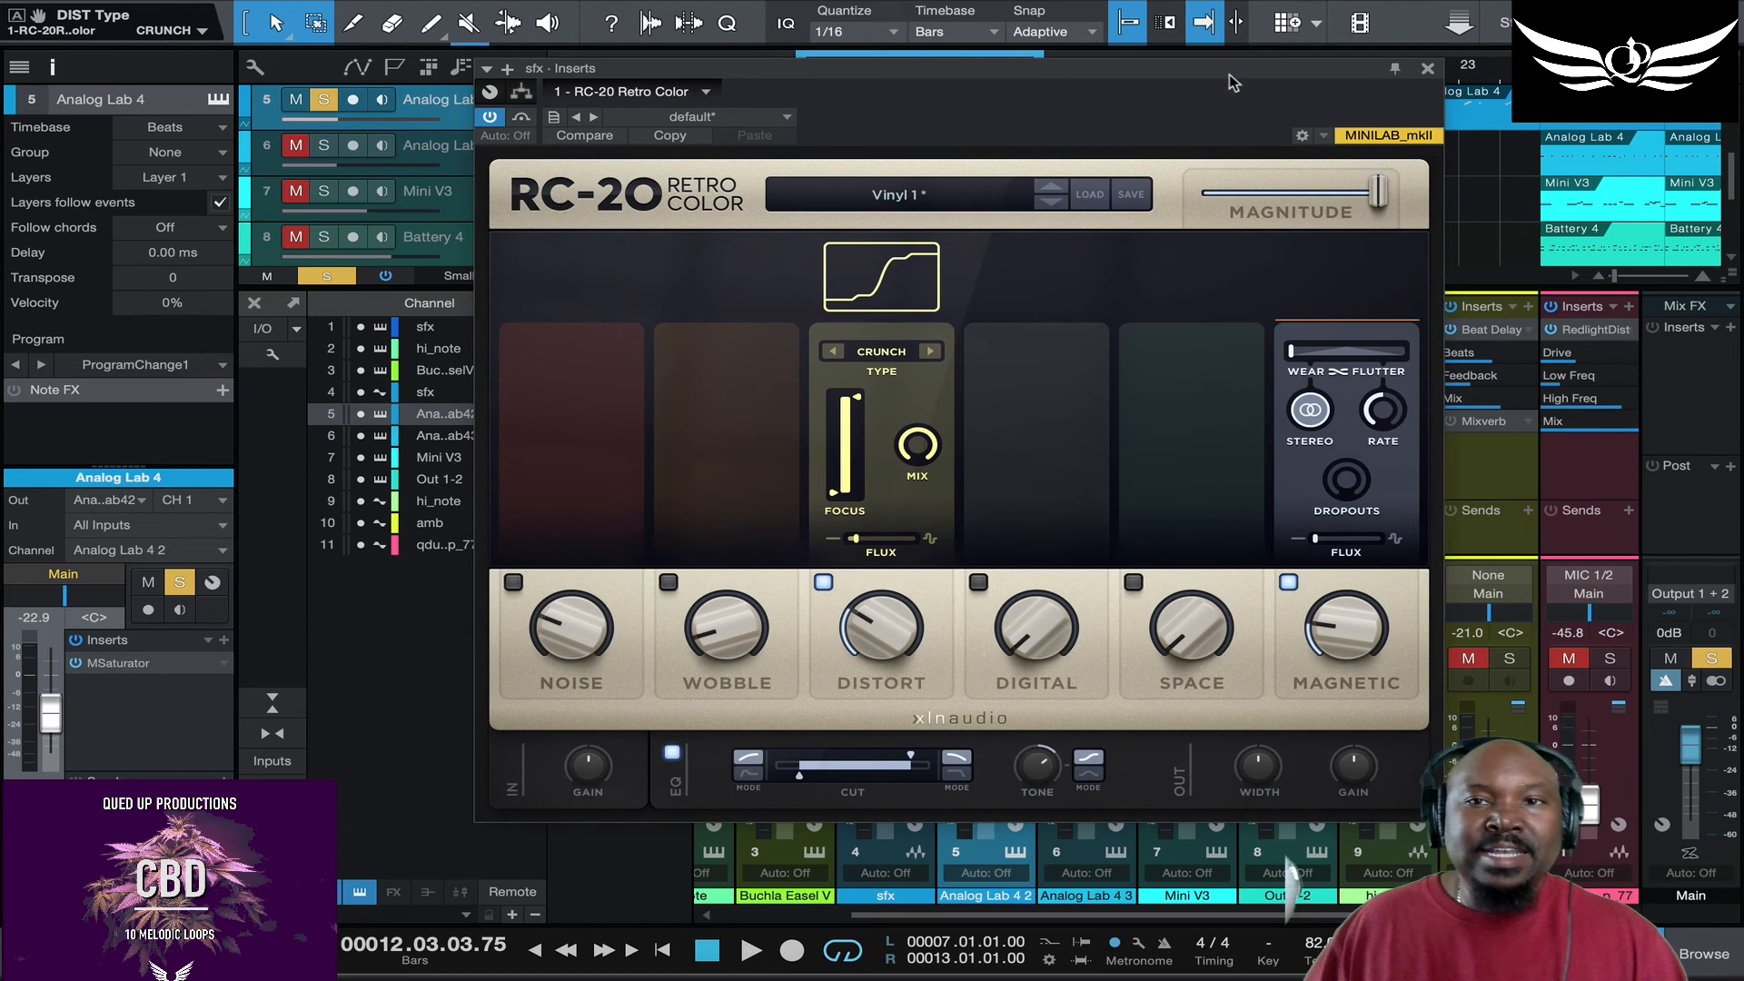
pyautogui.click(1420, 70)
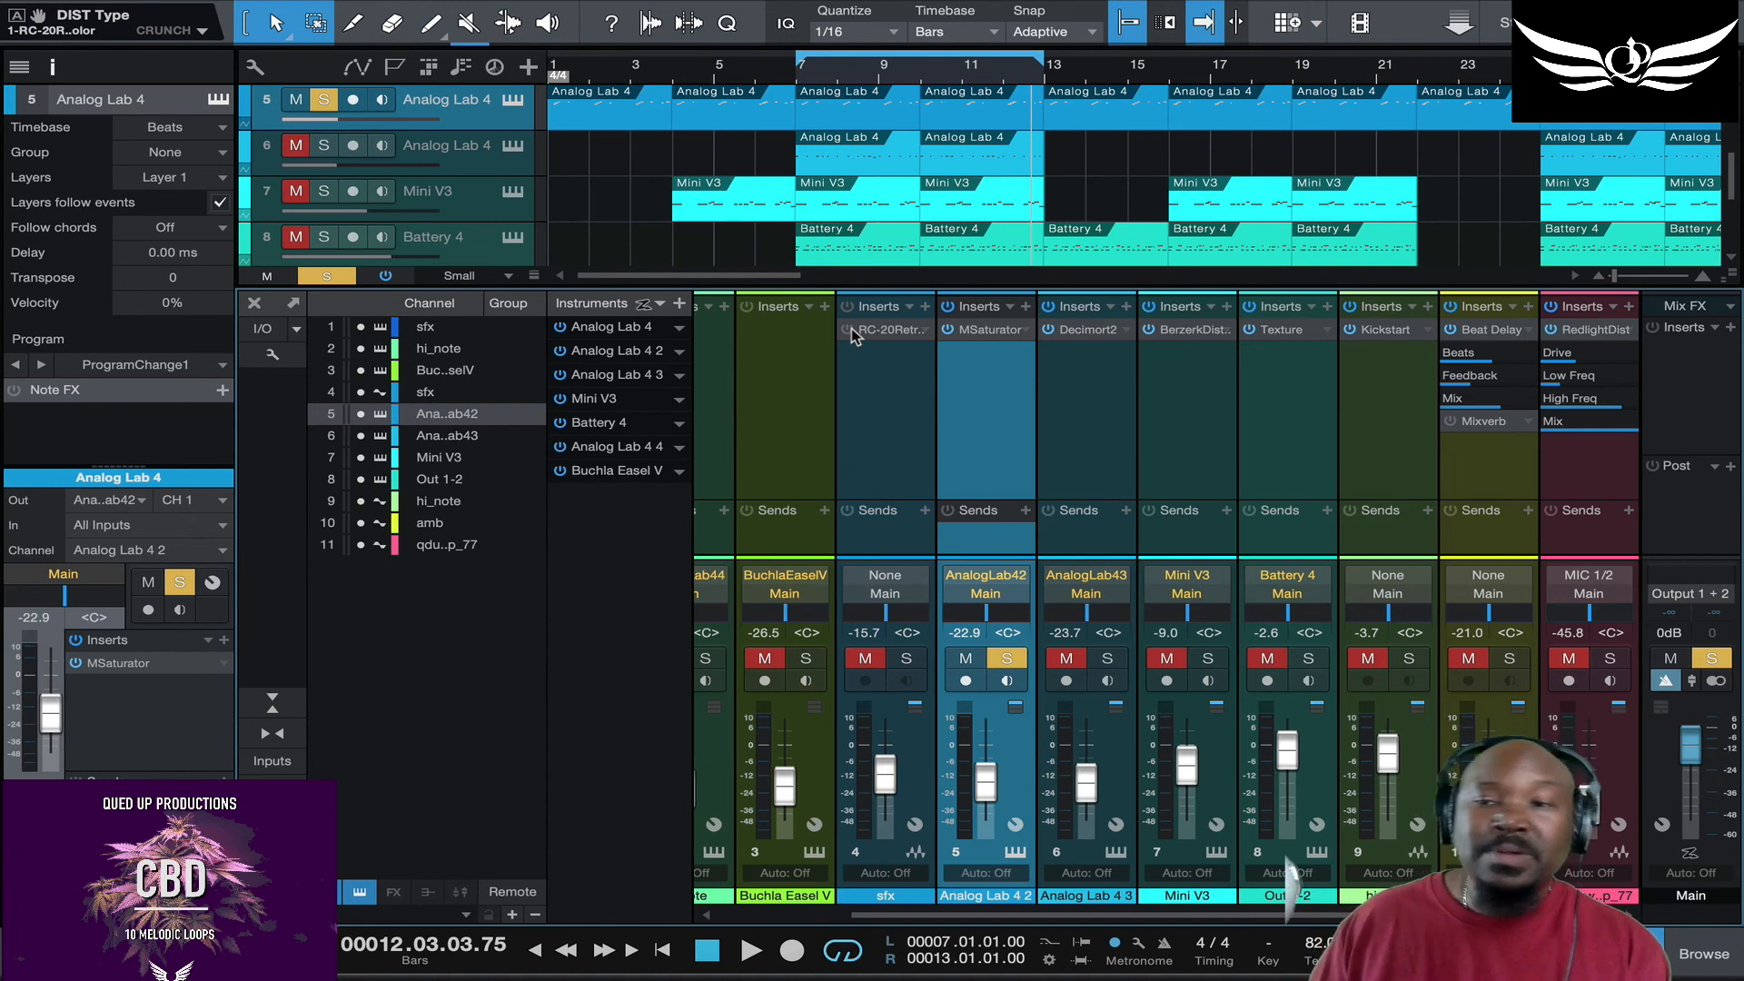
# Step: Collapse the parameter displays of the Beat Delay insert on channel 10 and the RedlightDist insert on channel 11
pyautogui.click(1509, 331)
pyautogui.click(1603, 333)
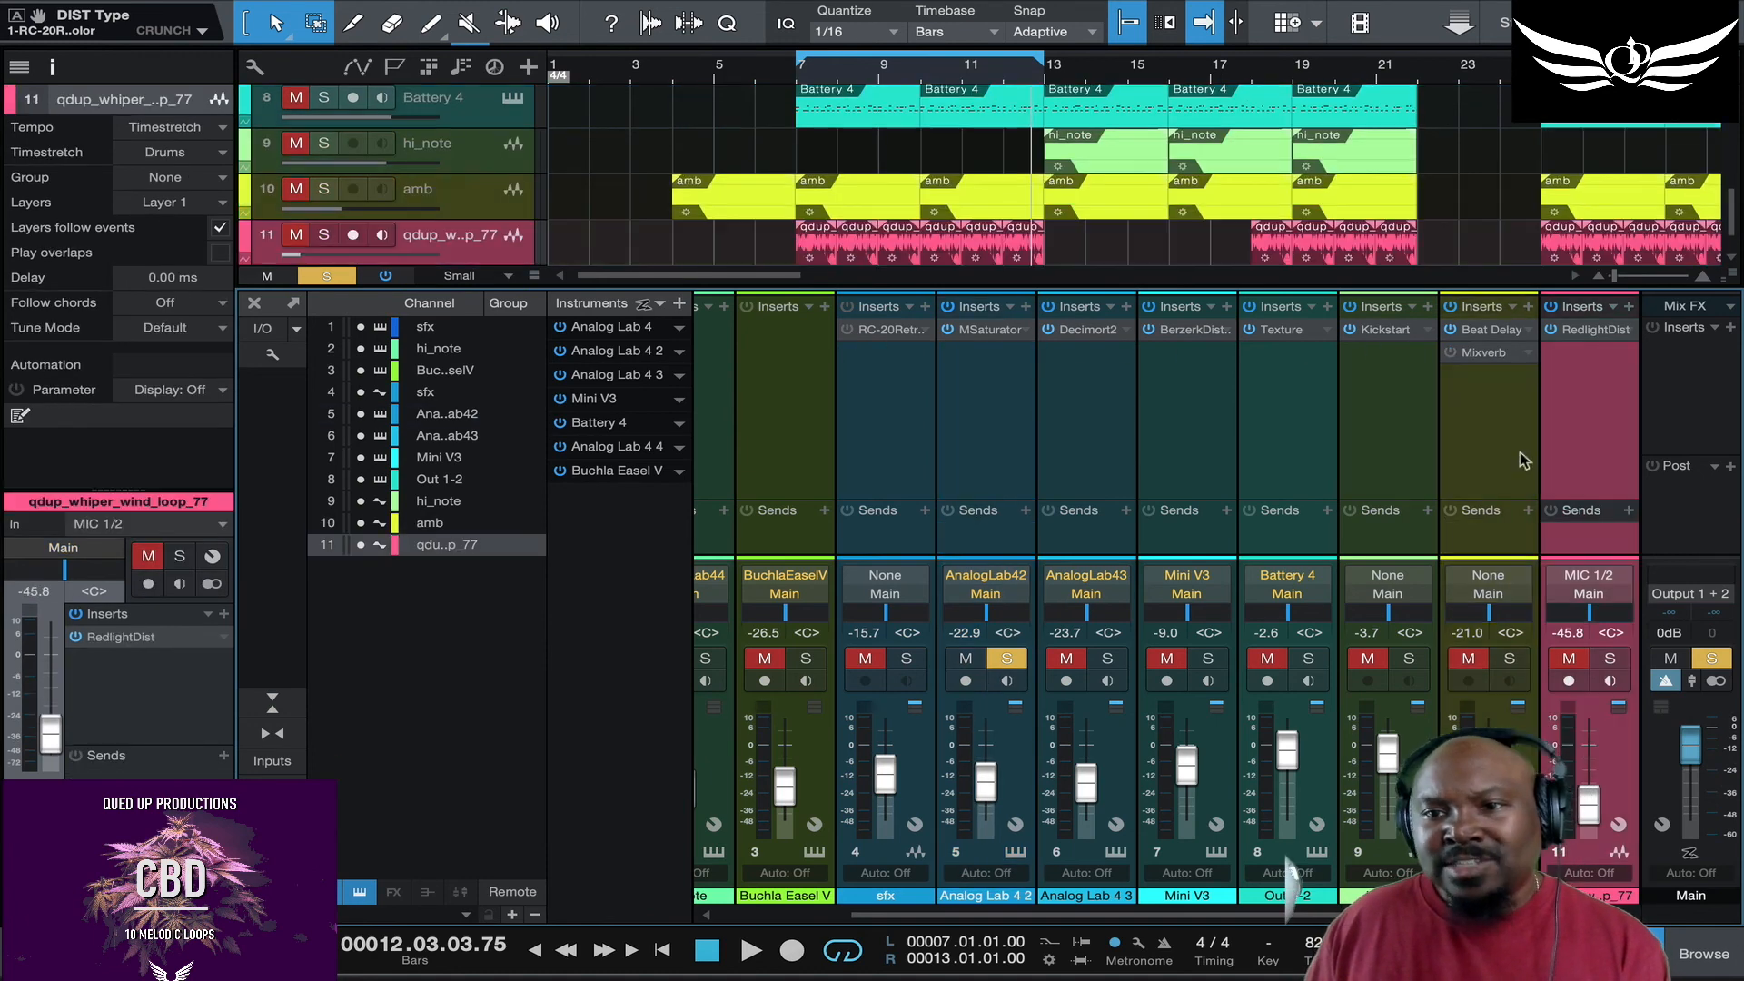